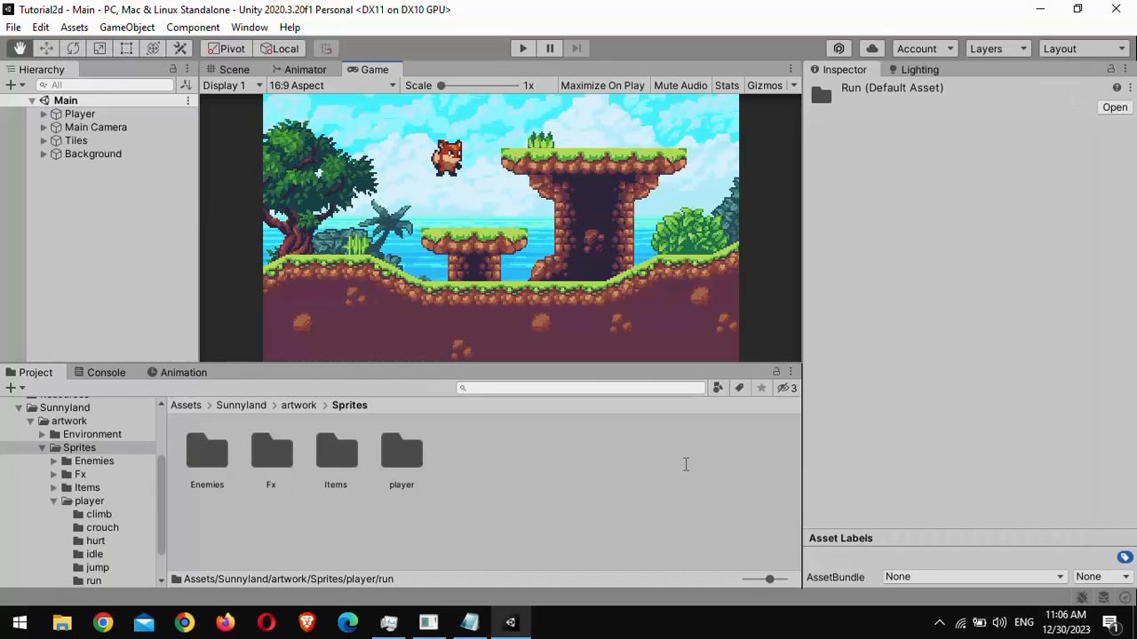
- Create a new folder named animations in the Assets root
{"action": "left_click", "coordinate": [186, 406]}
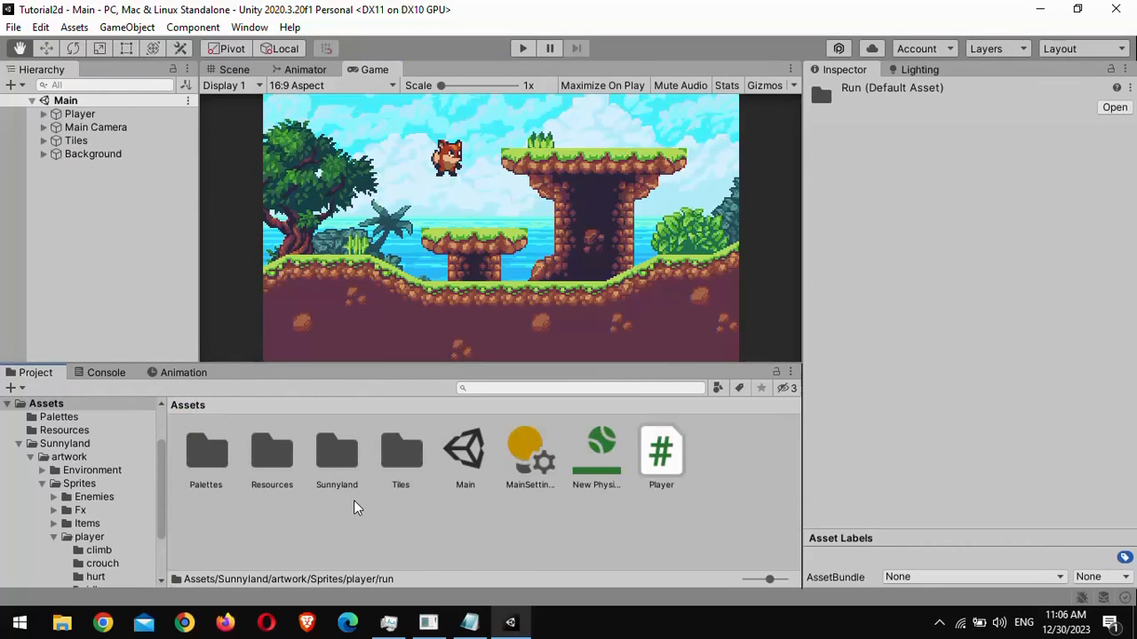
{"action": "right_click", "coordinate": [421, 522]}
{"action": "mouse_move", "coordinate": [525, 64]}
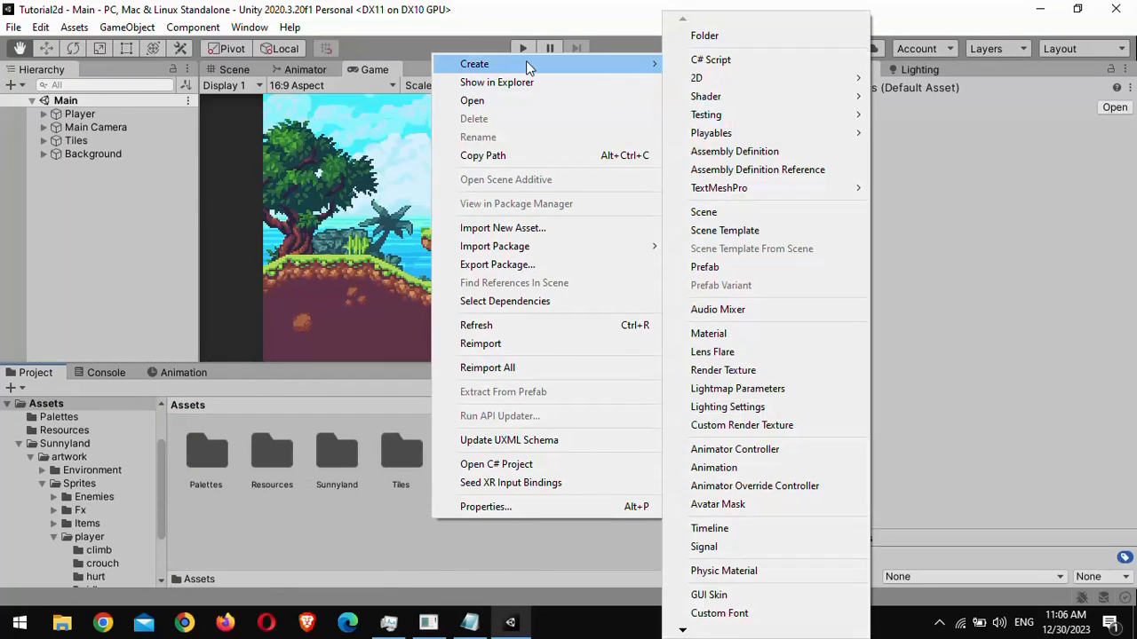
{"action": "left_click", "coordinate": [710, 36]}
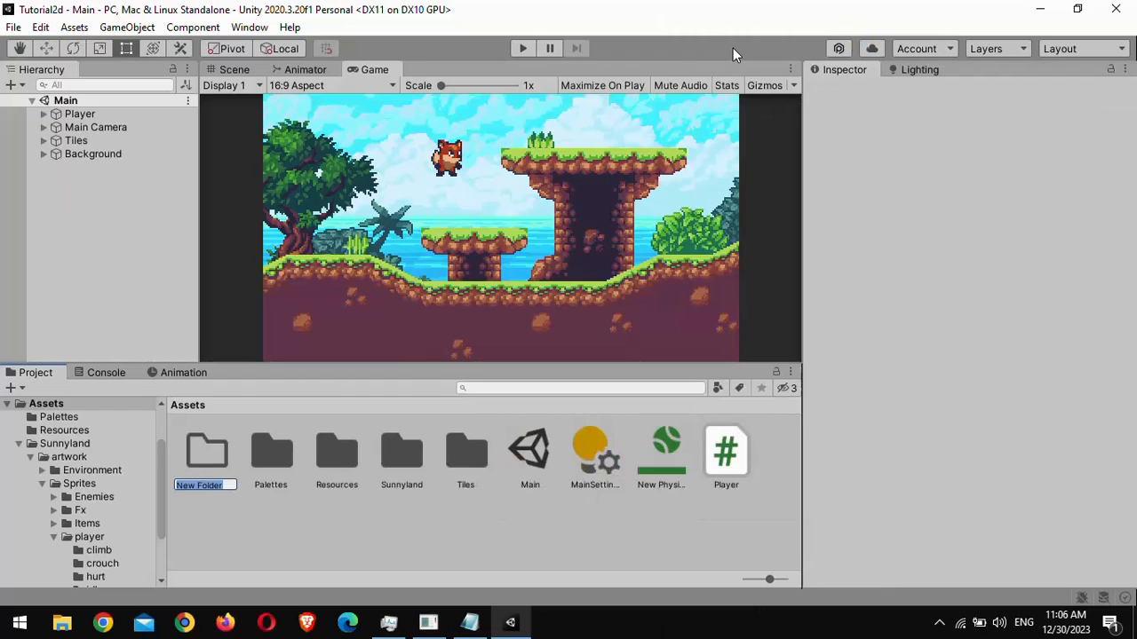
{"action": "type", "text": "animations"}
{"action": "key", "text": "Return"}
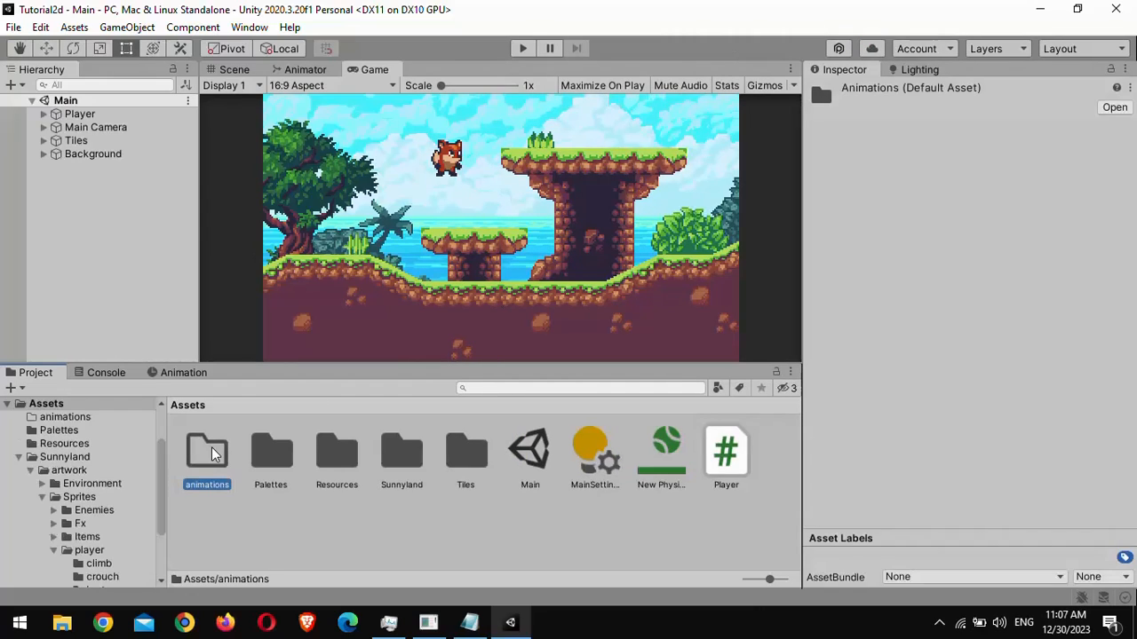
- Inside the animations folder, create an Animator Controller named Player
{"action": "double_click", "coordinate": [211, 455]}
{"action": "right_click", "coordinate": [191, 451]}
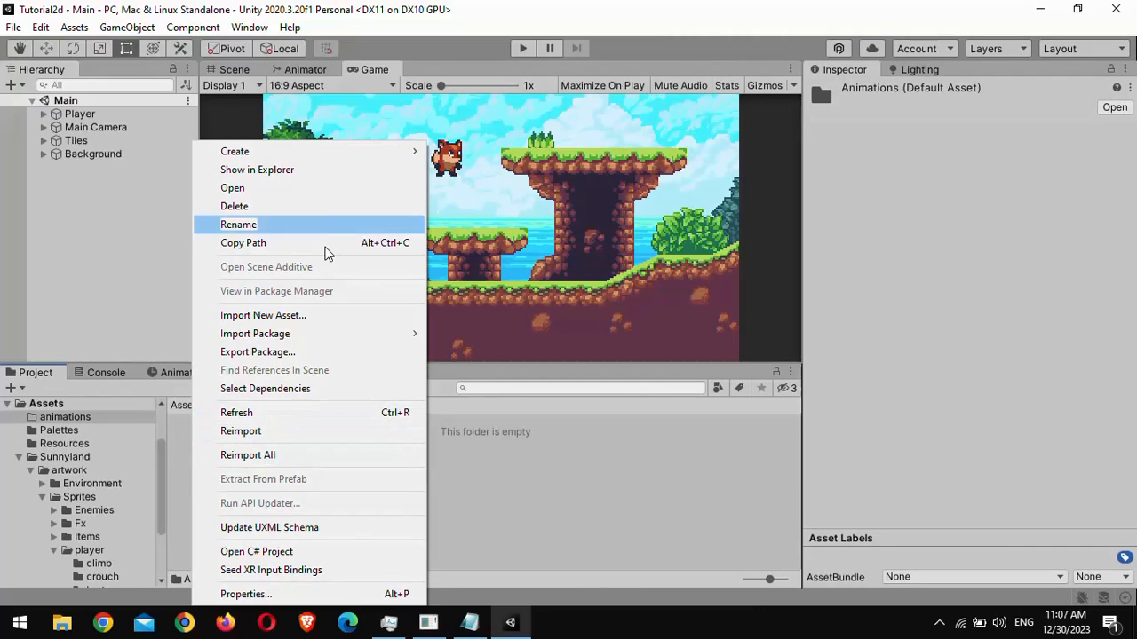
{"action": "mouse_move", "coordinate": [353, 154]}
{"action": "left_click", "coordinate": [480, 477]}
{"action": "type", "text": "Player"}
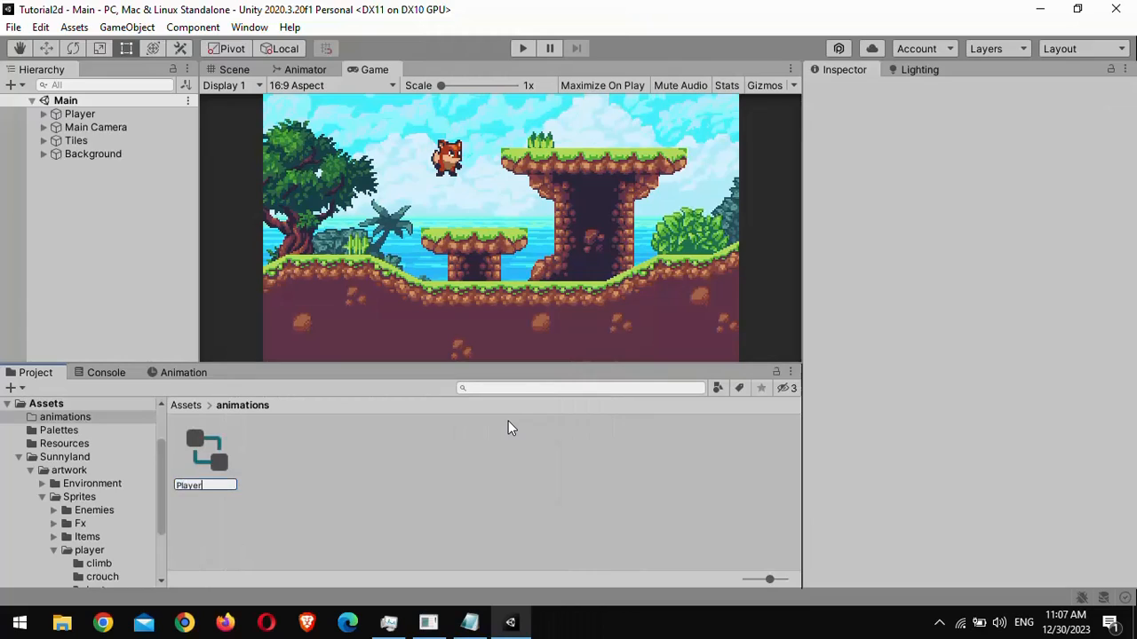
{"action": "key", "text": "Return"}
- Add an Animator component to the Player game object
{"action": "left_click", "coordinate": [89, 116]}
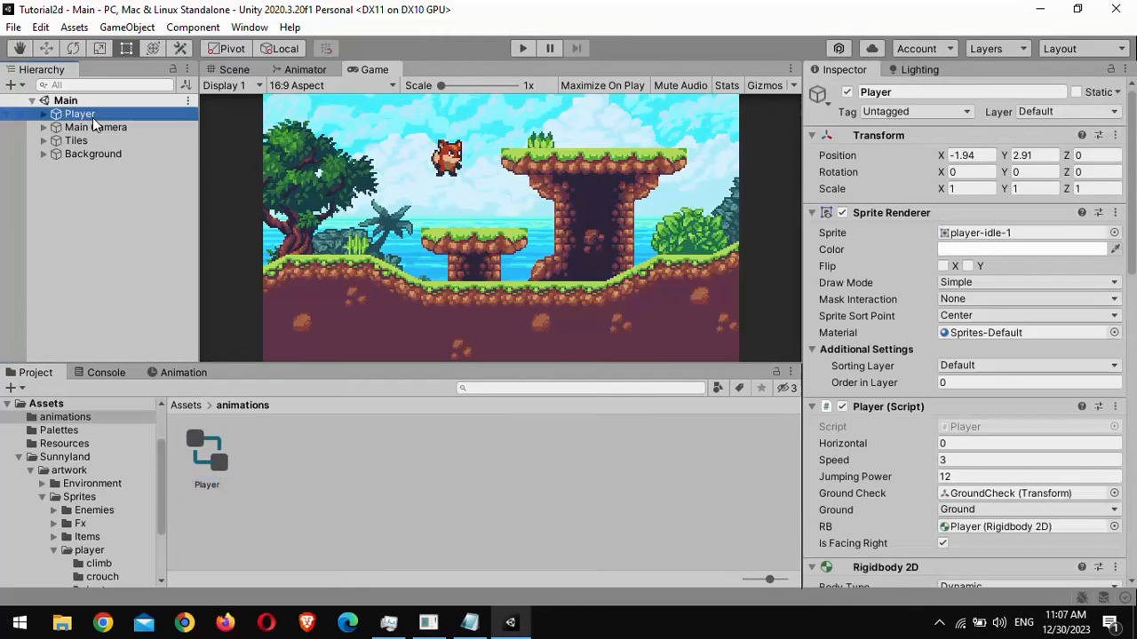
{"action": "scroll", "coordinate": [848, 362], "scroll_direction": "down", "scroll_amount": 10}
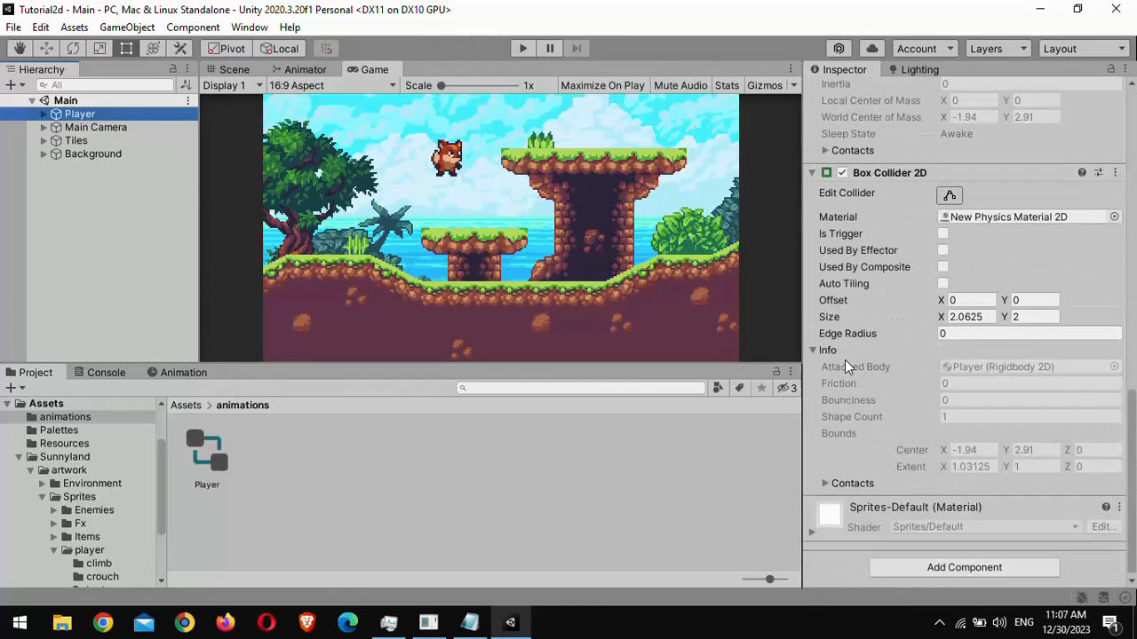
{"action": "left_click", "coordinate": [899, 565]}
{"action": "type", "text": "animator"}
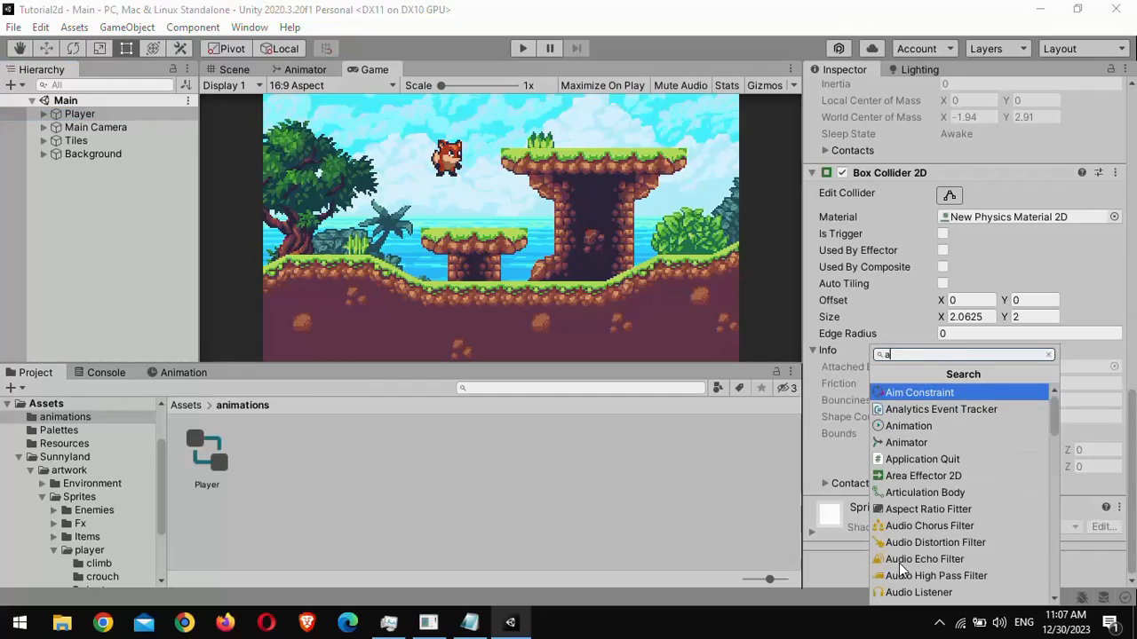
{"action": "key", "text": "Return"}
- Move the Animator component up the Player's component list until it sits directly below Transform
{"action": "left_click", "coordinate": [1115, 506]}
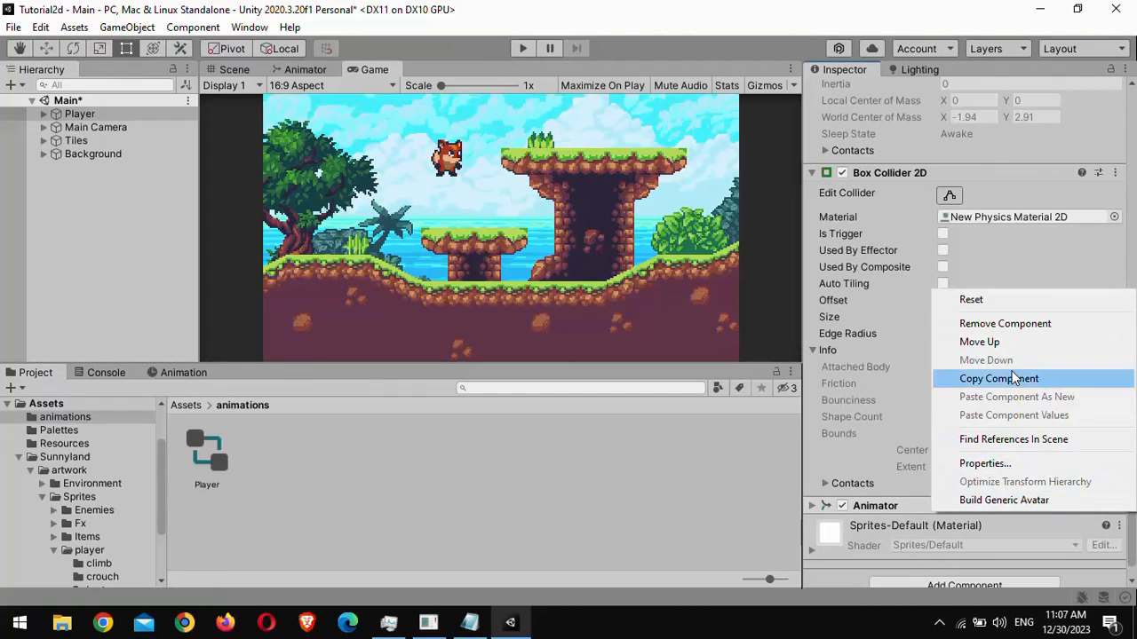
{"action": "left_click", "coordinate": [946, 343]}
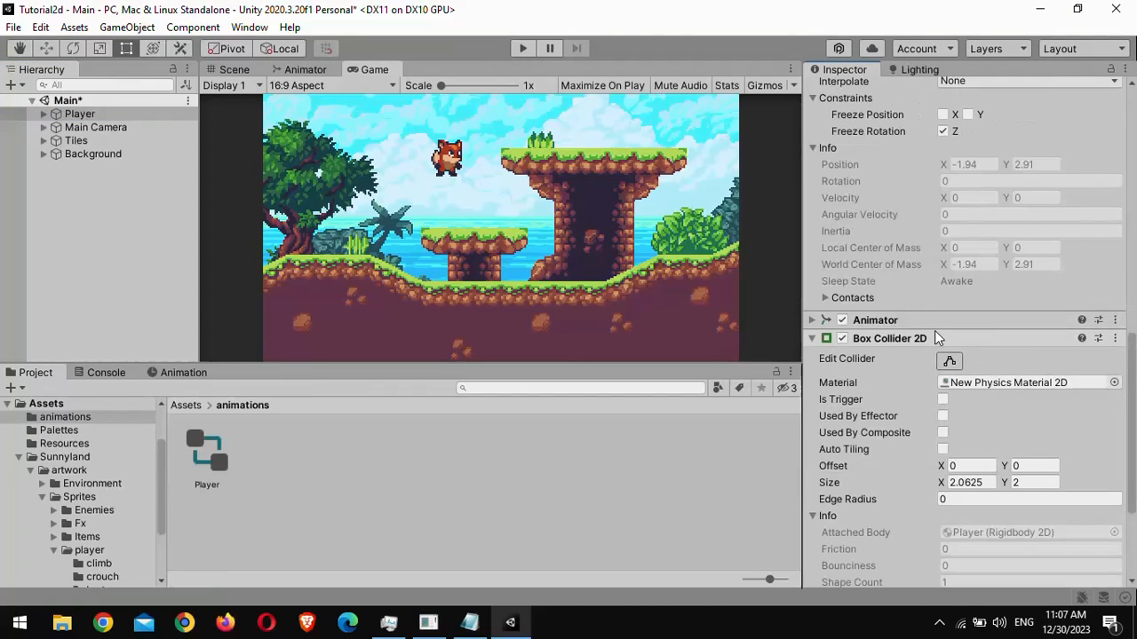
{"action": "left_click", "coordinate": [1116, 321]}
{"action": "left_click", "coordinate": [1028, 378]}
{"action": "scroll", "coordinate": [1082, 347], "scroll_direction": "up", "scroll_amount": 10}
{"action": "left_click", "coordinate": [1116, 344]}
{"action": "left_click", "coordinate": [979, 396]}
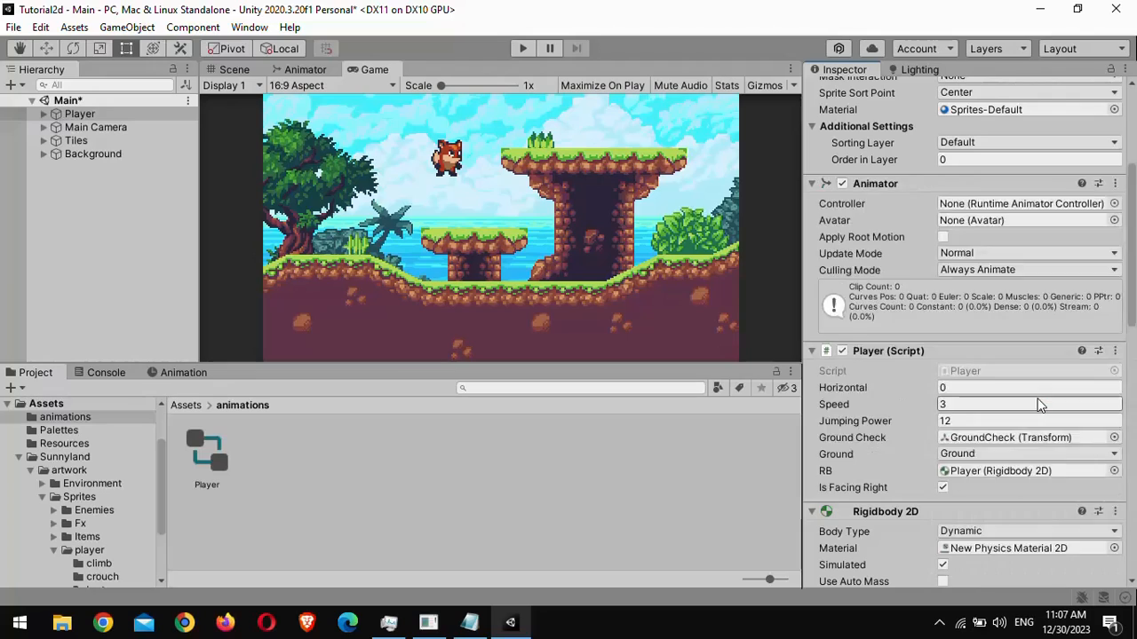
{"action": "scroll", "coordinate": [1109, 399], "scroll_direction": "up", "scroll_amount": 5}
{"action": "left_click", "coordinate": [1115, 406]}
{"action": "left_click", "coordinate": [995, 260]}
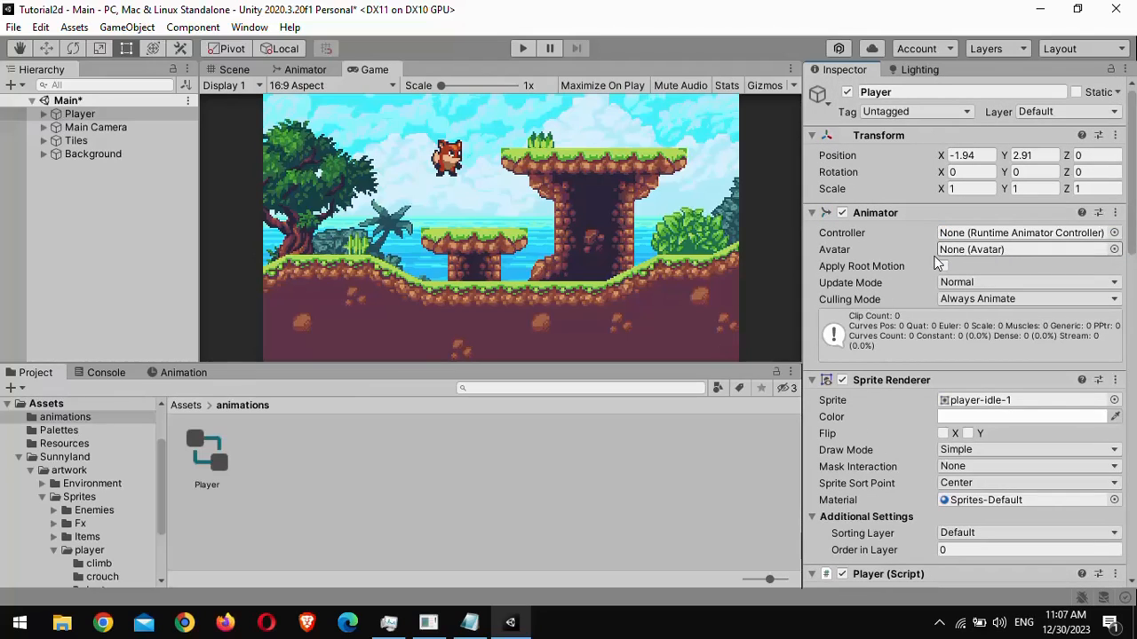
- Assign the Player controller to the Animator's Controller slot and open it in the Animator window
{"action": "left_click_drag", "start_coordinate": [198, 456], "coordinate": [1001, 238]}
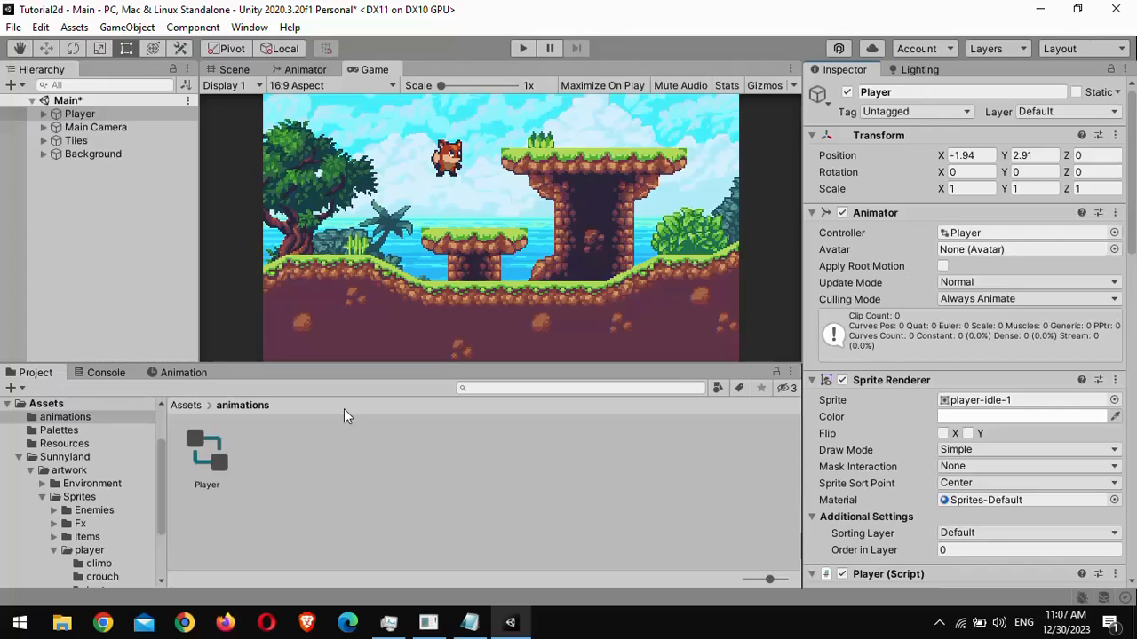
{"action": "double_click", "coordinate": [199, 446]}
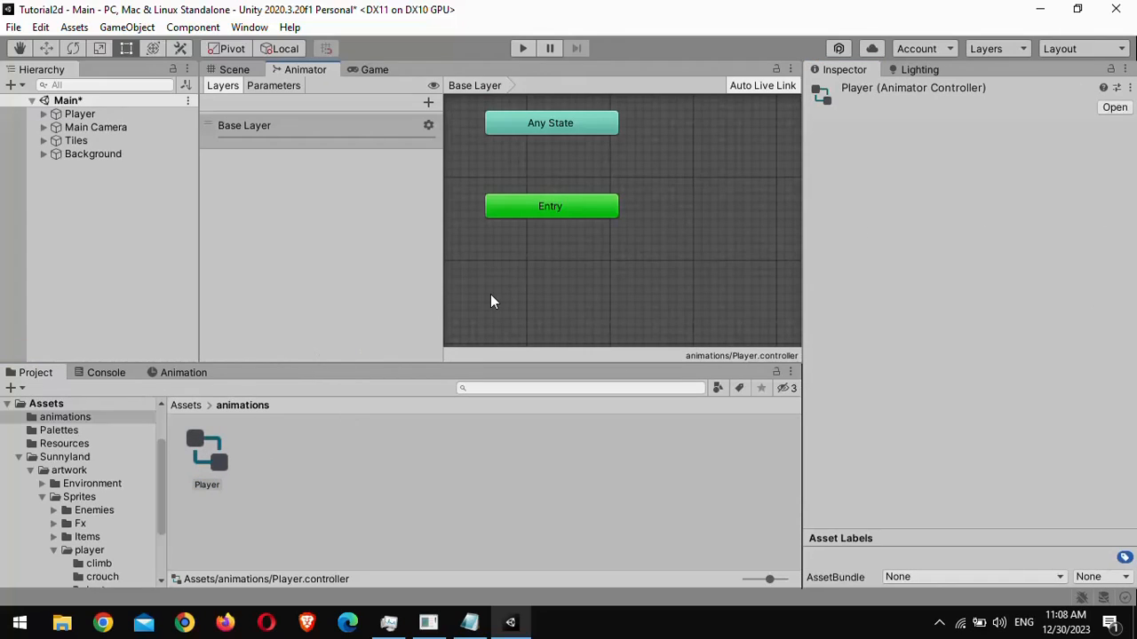
{"action": "middle_click_drag", "start_coordinate": [529, 233], "coordinate": [535, 299]}
{"action": "scroll", "coordinate": [553, 276], "scroll_direction": "down", "scroll_amount": 5}
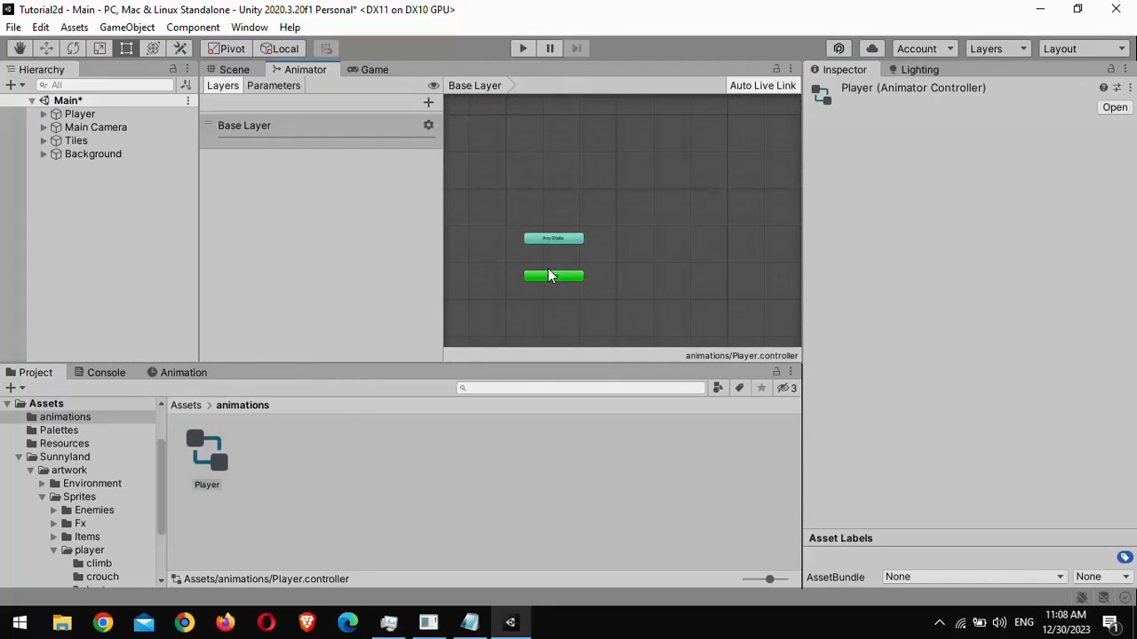
{"action": "scroll", "coordinate": [588, 252], "scroll_direction": "up", "scroll_amount": 2}
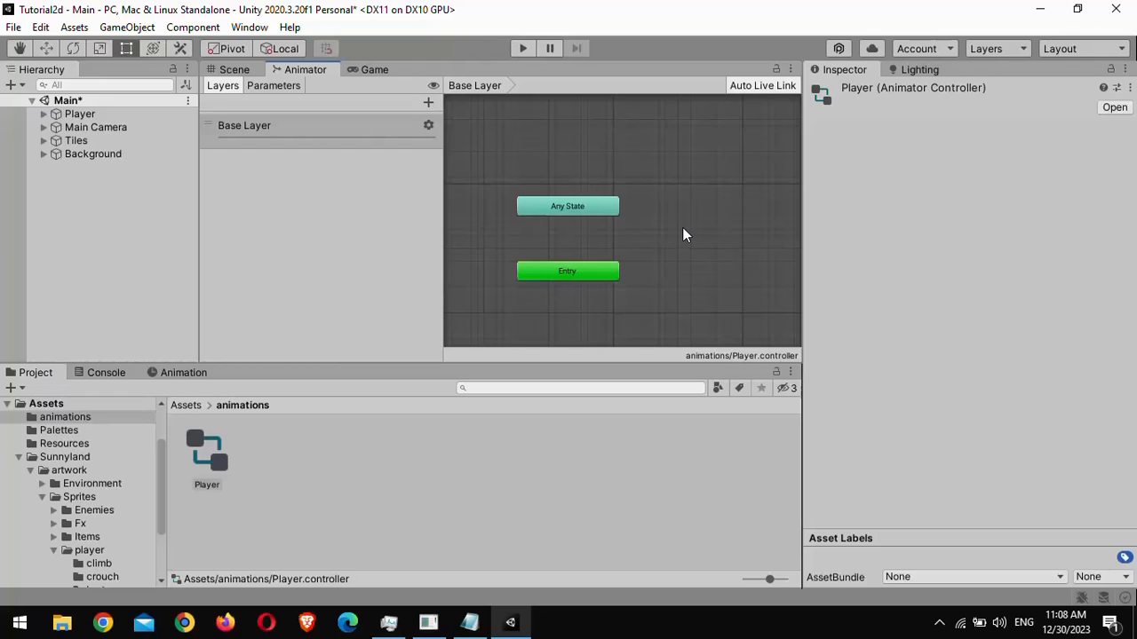
- Create a new animation clip named Idle for the Player and reposition its state in the Animator graph
{"action": "left_click", "coordinate": [206, 371]}
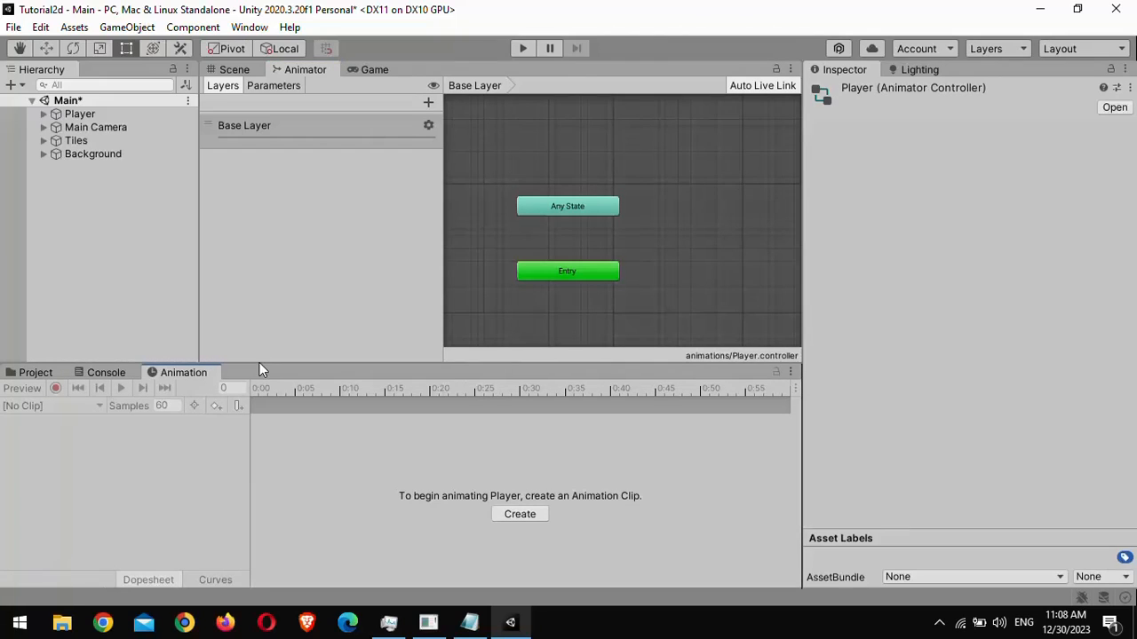
{"action": "left_click", "coordinate": [792, 373]}
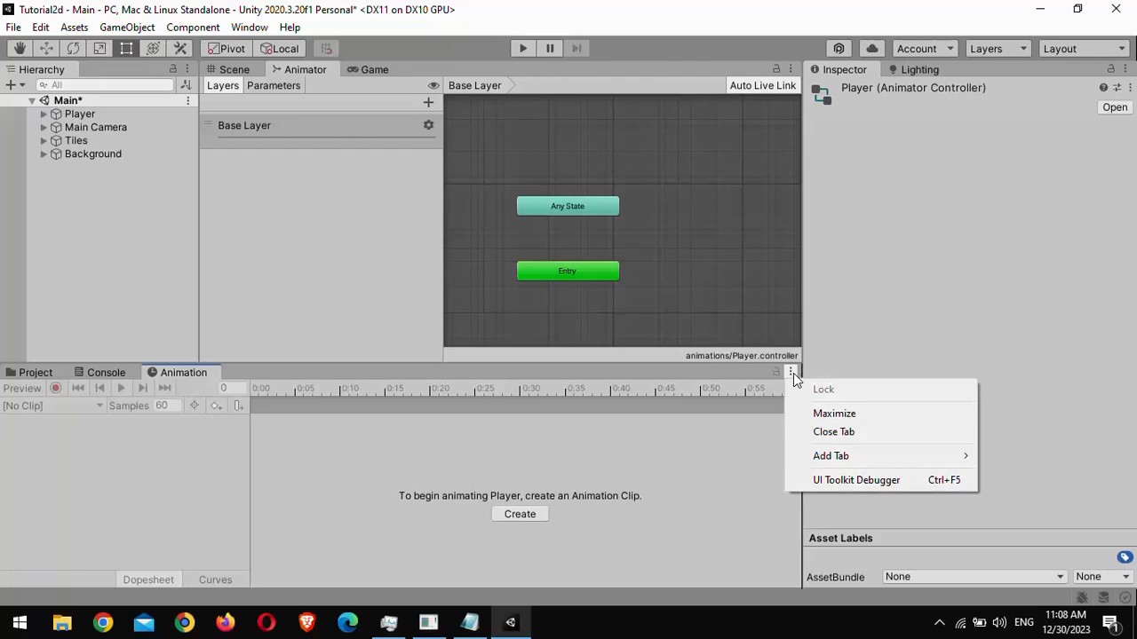
{"action": "mouse_move", "coordinate": [914, 461]}
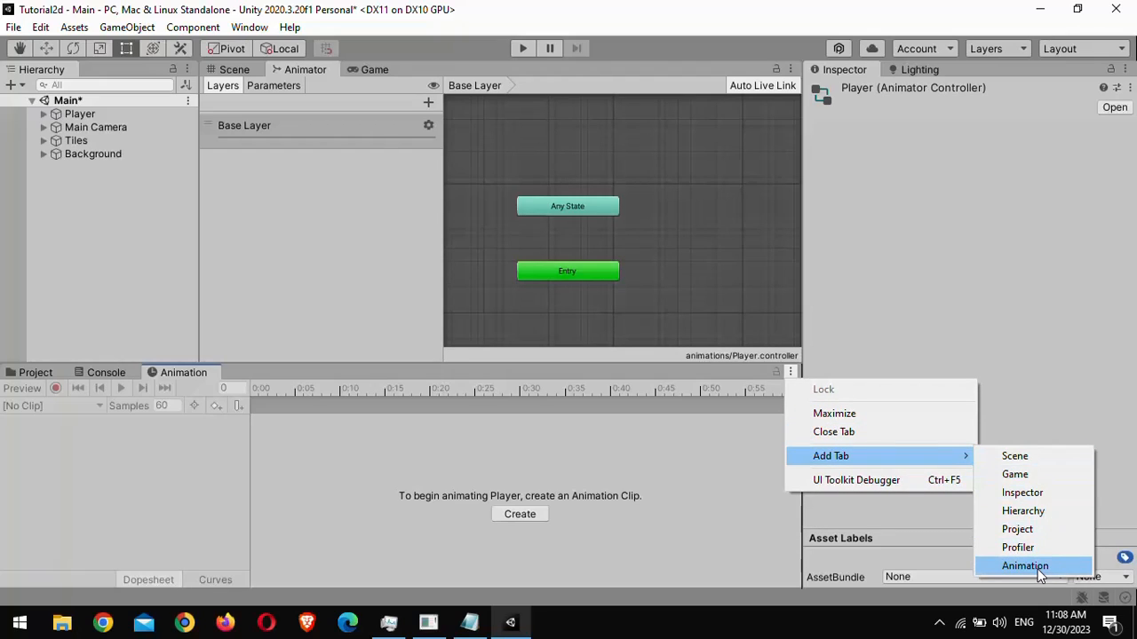
{"action": "left_click", "coordinate": [134, 264]}
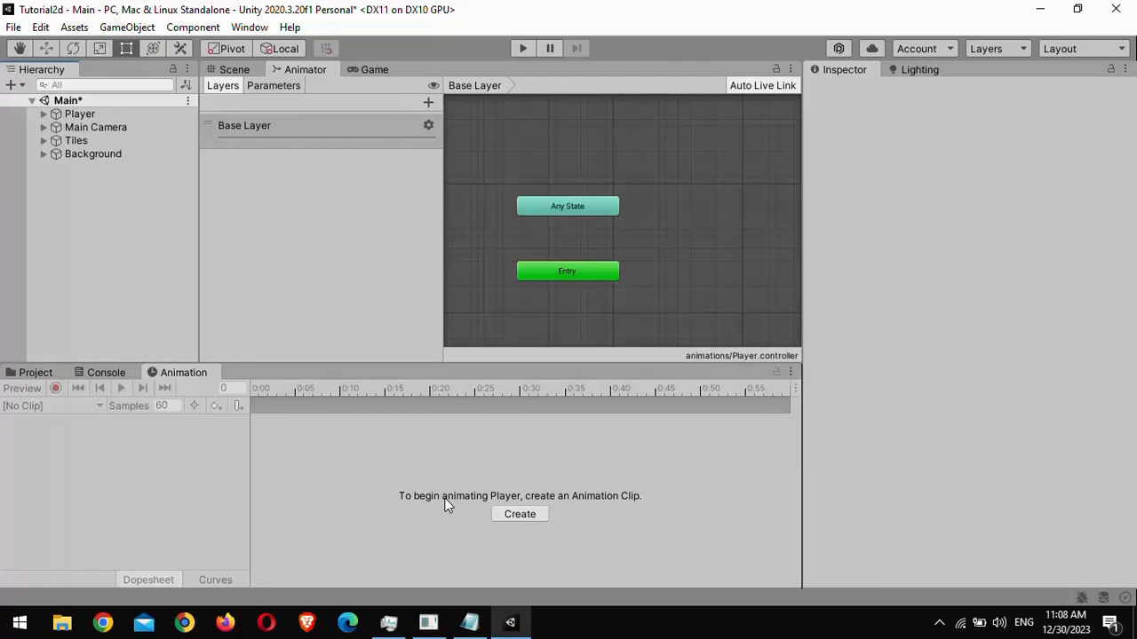
{"action": "left_click", "coordinate": [508, 514]}
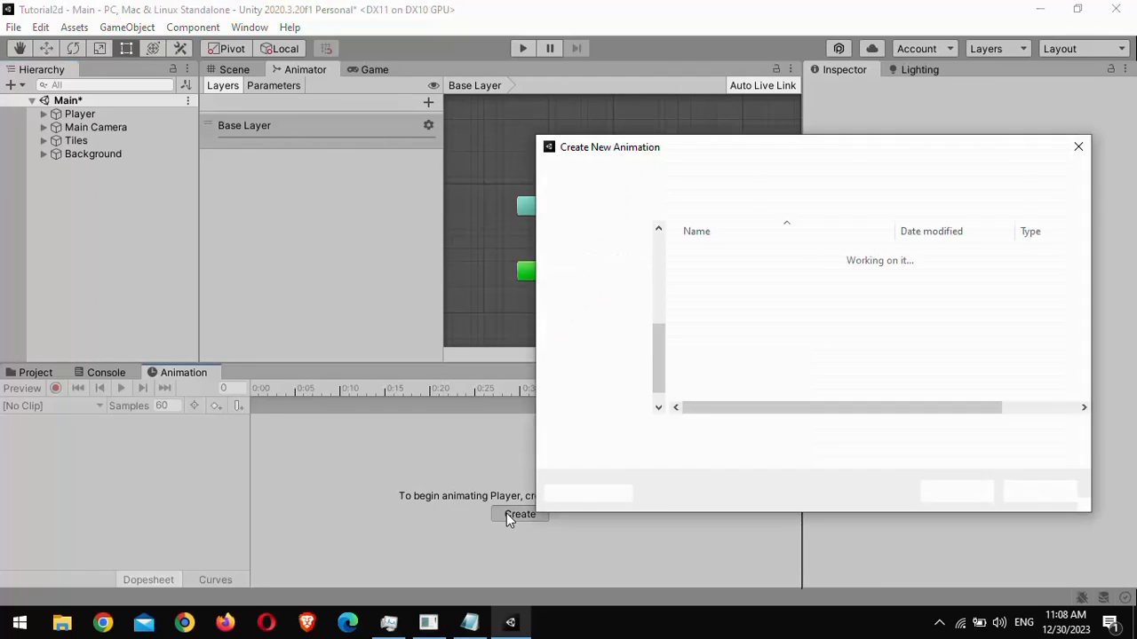
{"action": "key", "text": "Left"}
{"action": "key", "text": "BackSpace"}
{"action": "key", "text": "BackSpace"}
{"action": "key", "text": "BackSpace"}
{"action": "key", "text": "BackSpace"}
{"action": "key", "text": "BackSpace"}
{"action": "key", "text": "BackSpace"}
{"action": "key", "text": "BackSpace"}
{"action": "key", "text": "BackSpace"}
{"action": "key", "text": "BackSpace"}
{"action": "key", "text": "BackSpace"}
{"action": "key", "text": "BackSpace"}
{"action": "key", "text": "BackSpace"}
{"action": "key", "text": "BackSpace"}
{"action": "type", "text": "Idle"}
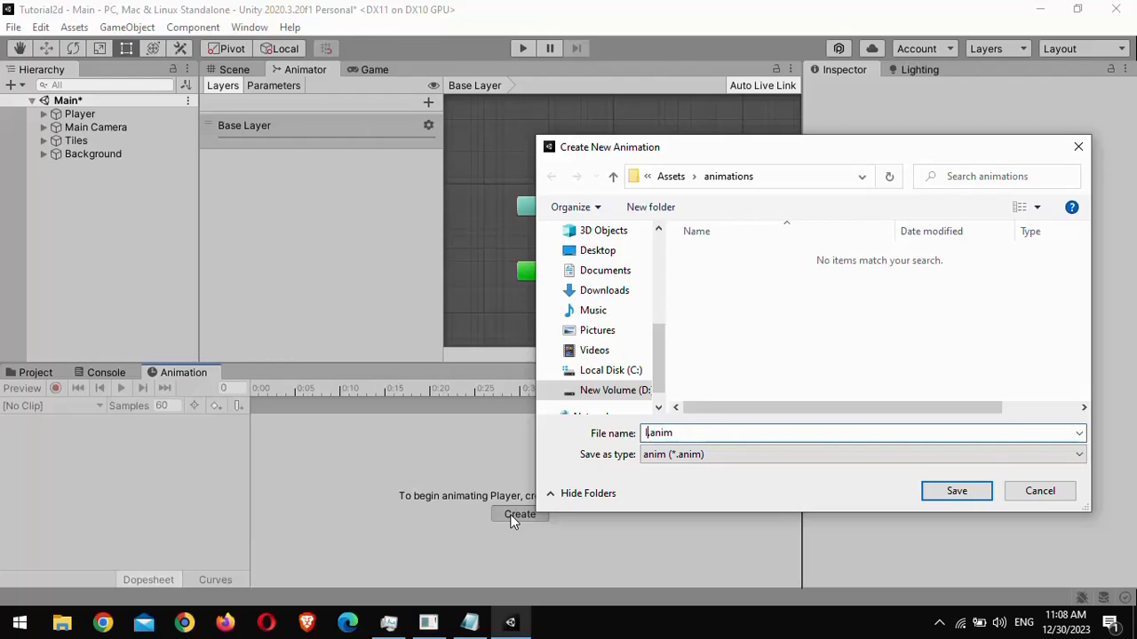
{"action": "key", "text": "Return"}
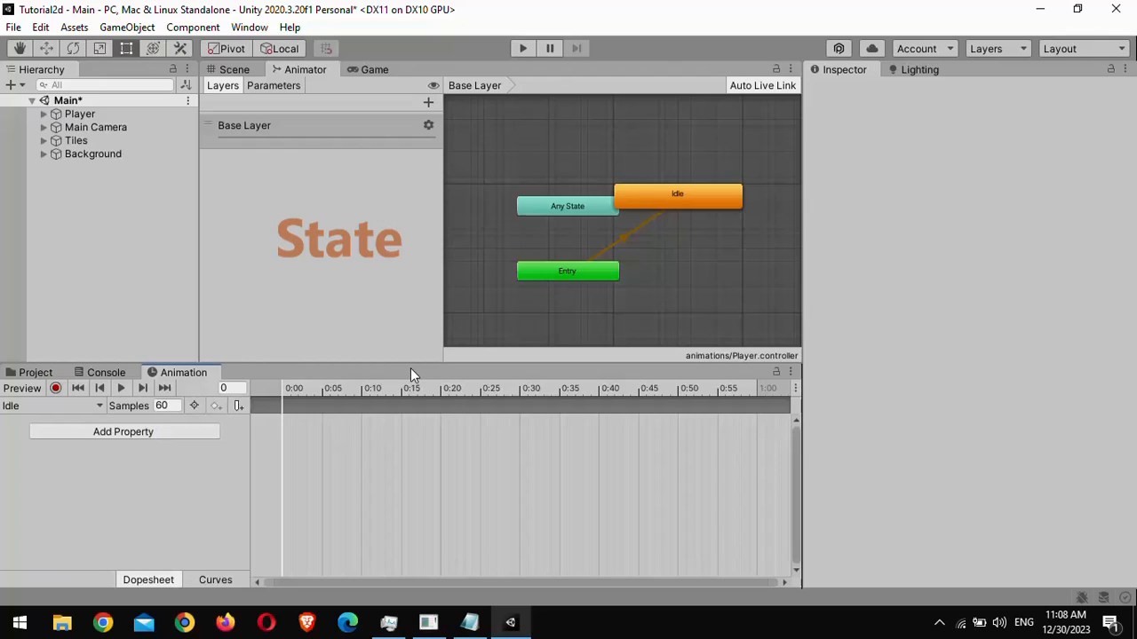
{"action": "left_click_drag", "start_coordinate": [666, 206], "coordinate": [698, 243]}
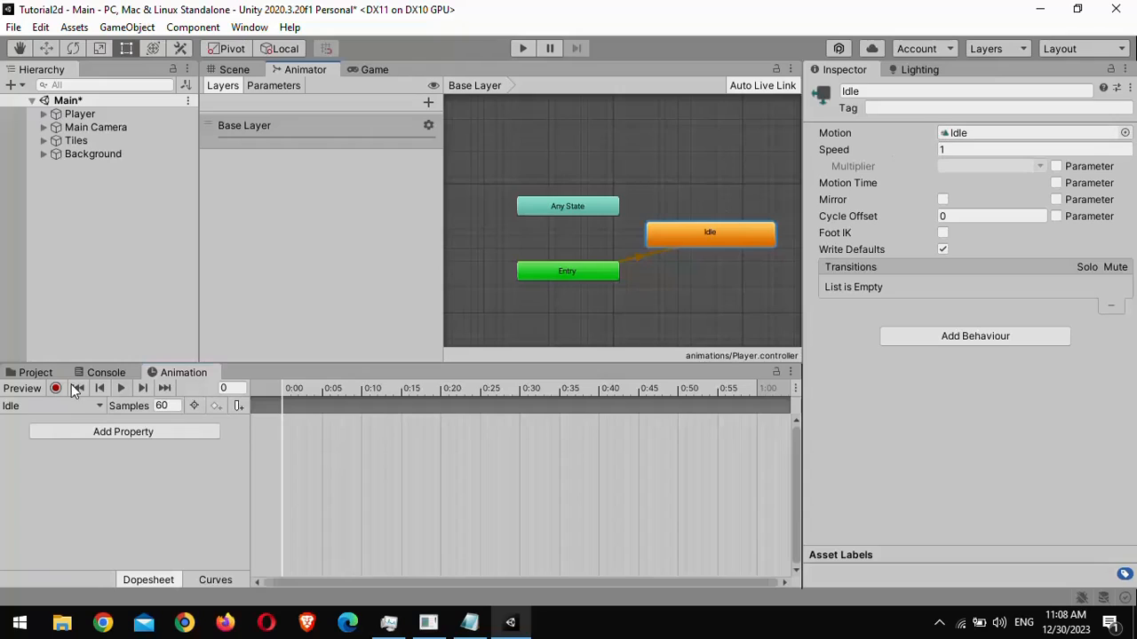
- Open the Sunnyland/artwork/Sprites/player/idle sprites folder in the Project window
{"action": "left_click", "coordinate": [38, 373]}
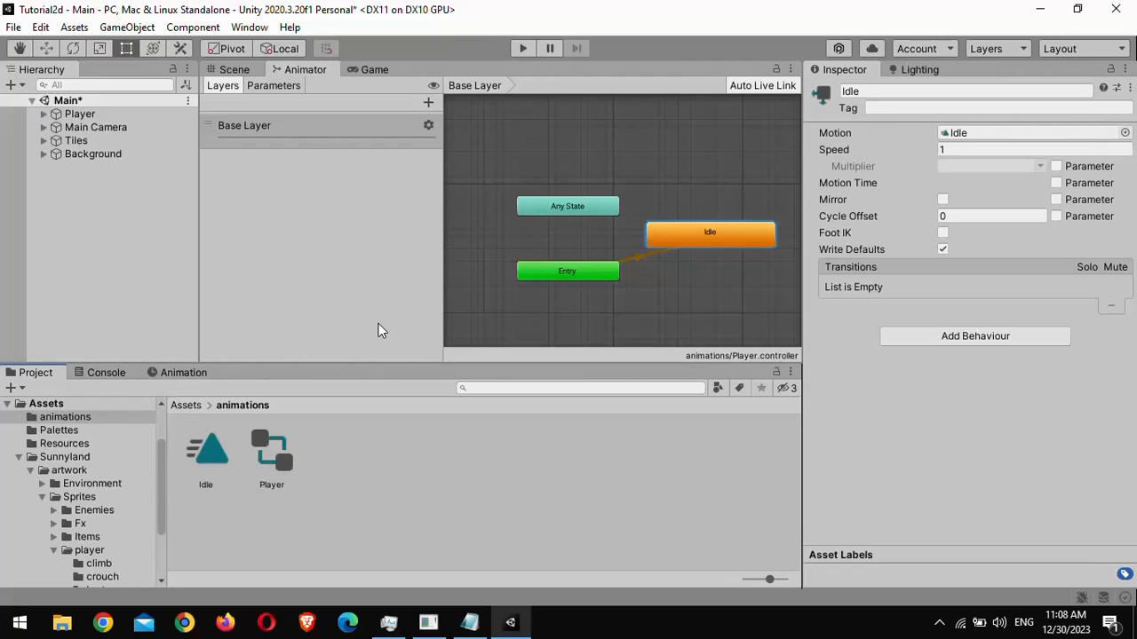
{"action": "left_click", "coordinate": [189, 405]}
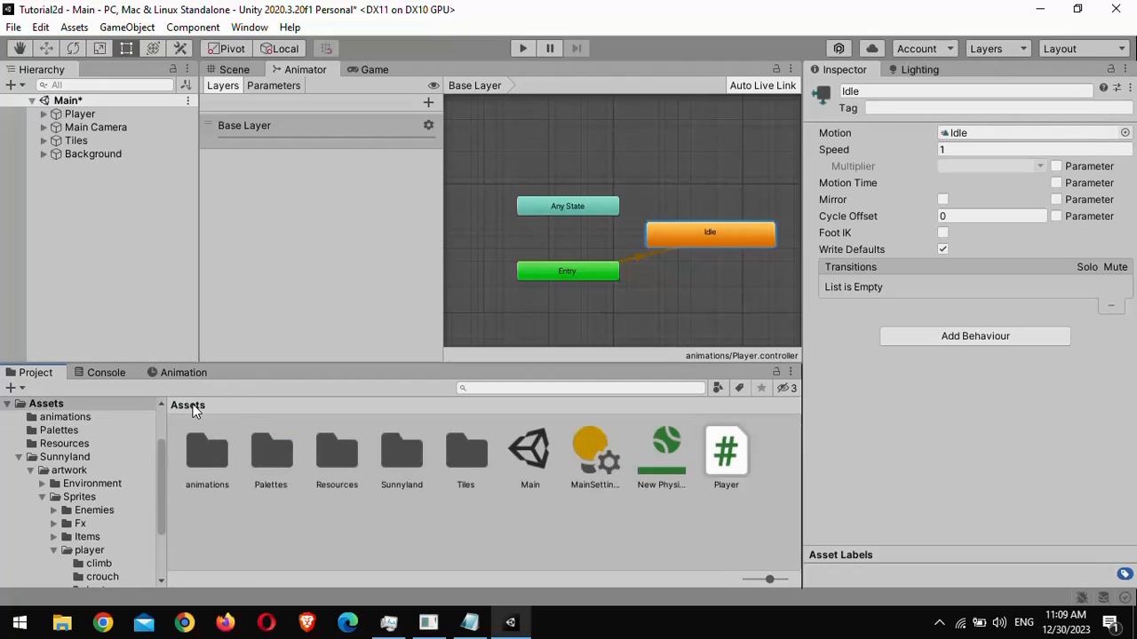
{"action": "double_click", "coordinate": [404, 446]}
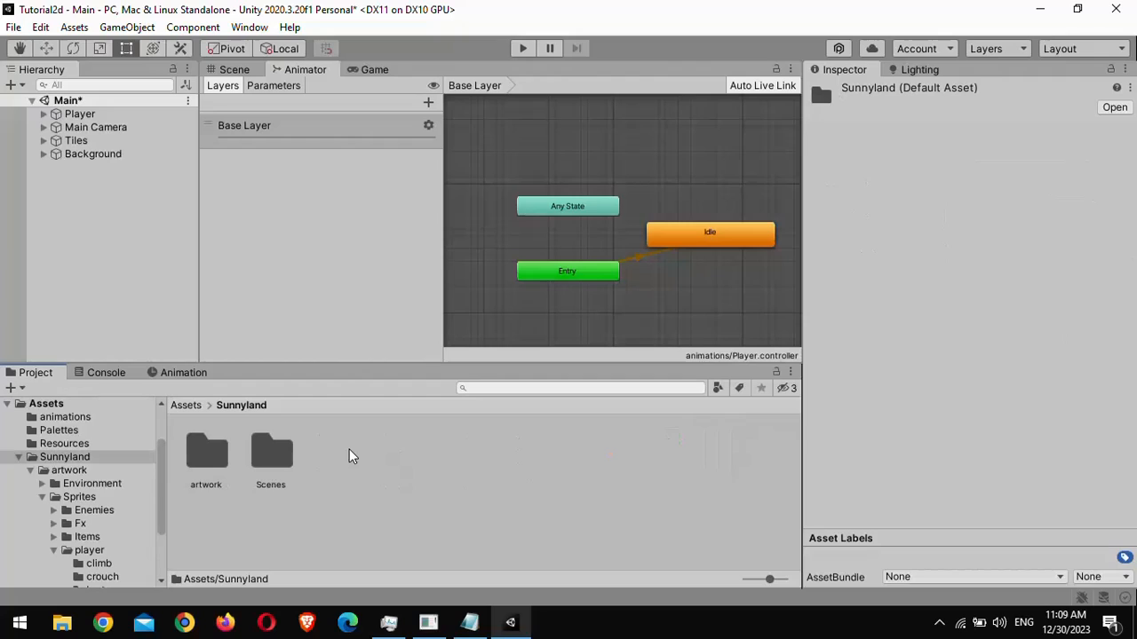
{"action": "double_click", "coordinate": [206, 453]}
{"action": "double_click", "coordinate": [269, 457]}
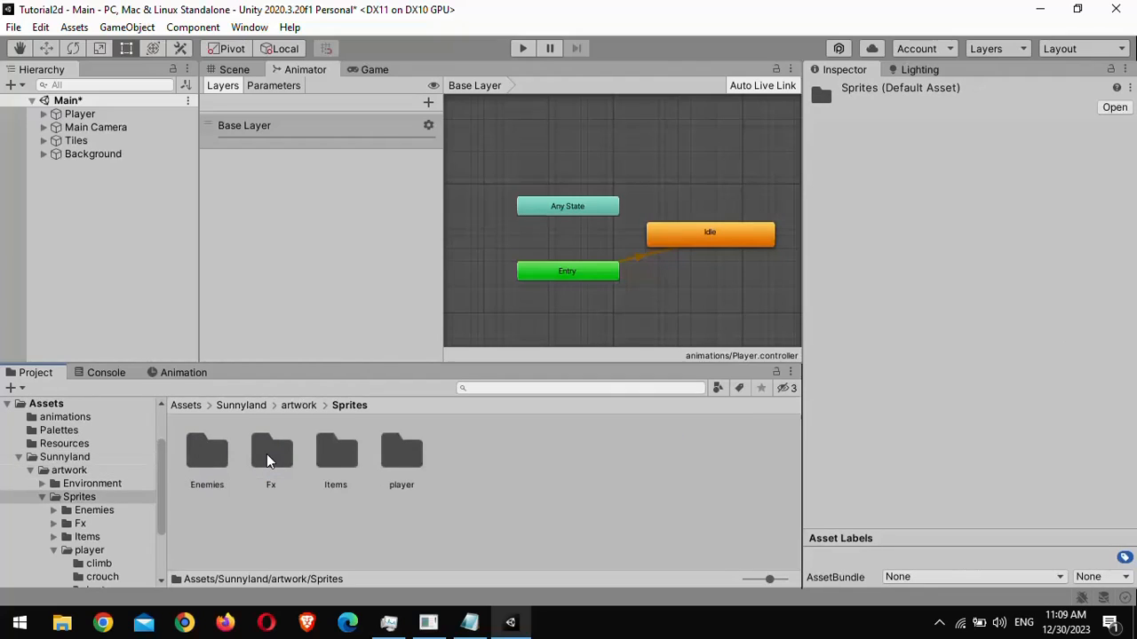
{"action": "double_click", "coordinate": [388, 460]}
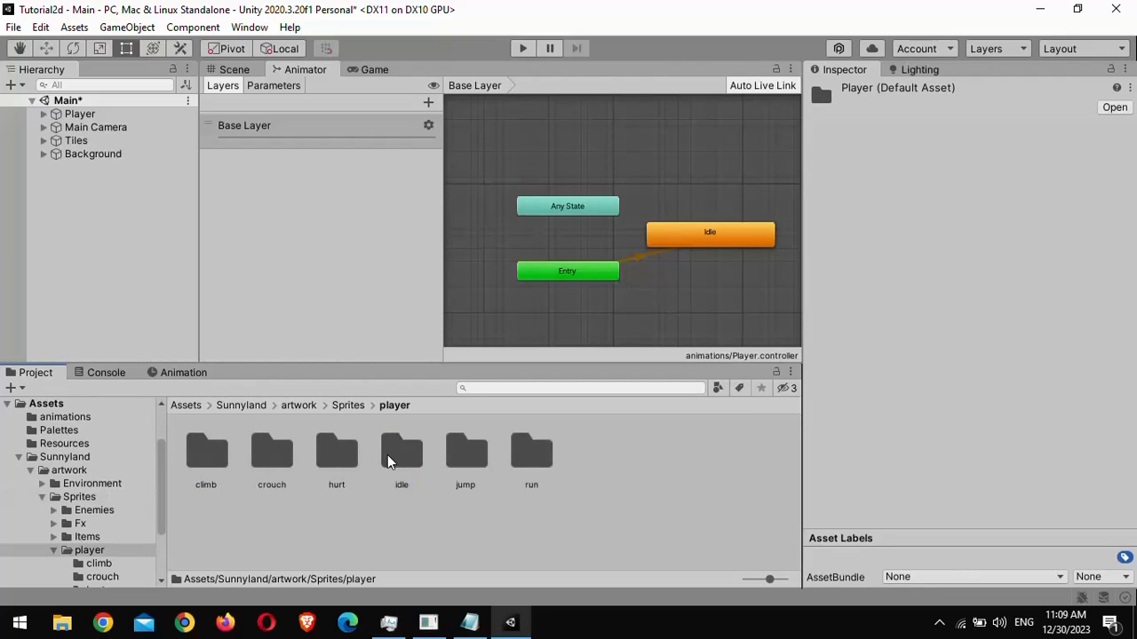
{"action": "double_click", "coordinate": [404, 456]}
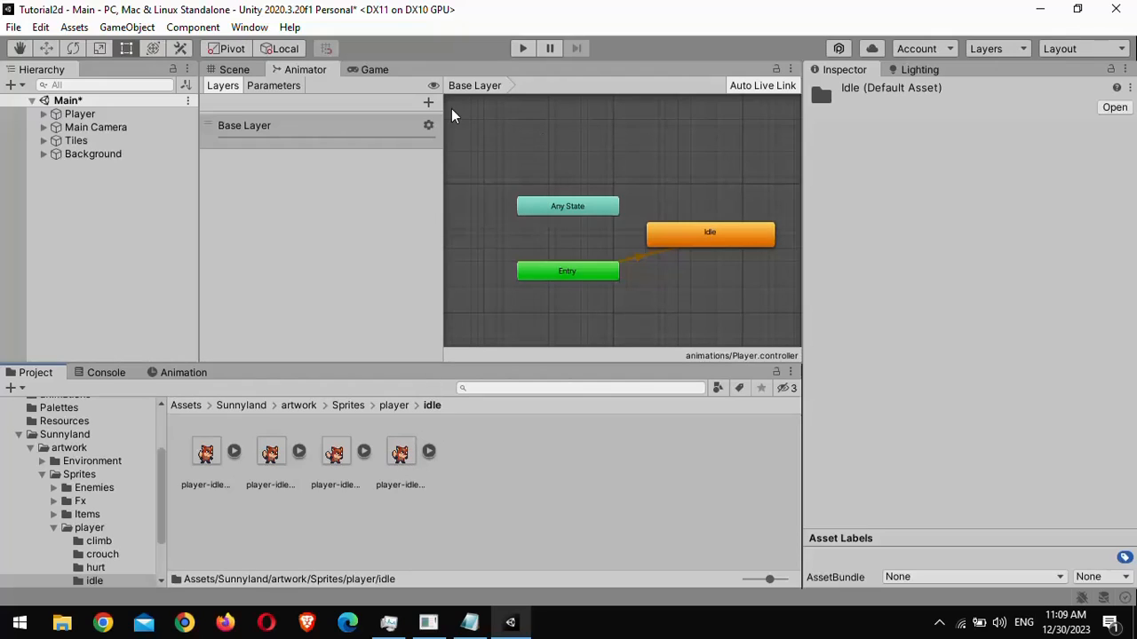
- Add an Animation tab to the upper panel and select the Player to show its Idle clip
{"action": "left_click", "coordinate": [790, 68]}
{"action": "mouse_move", "coordinate": [828, 152]}
{"action": "left_click", "coordinate": [1023, 261]}
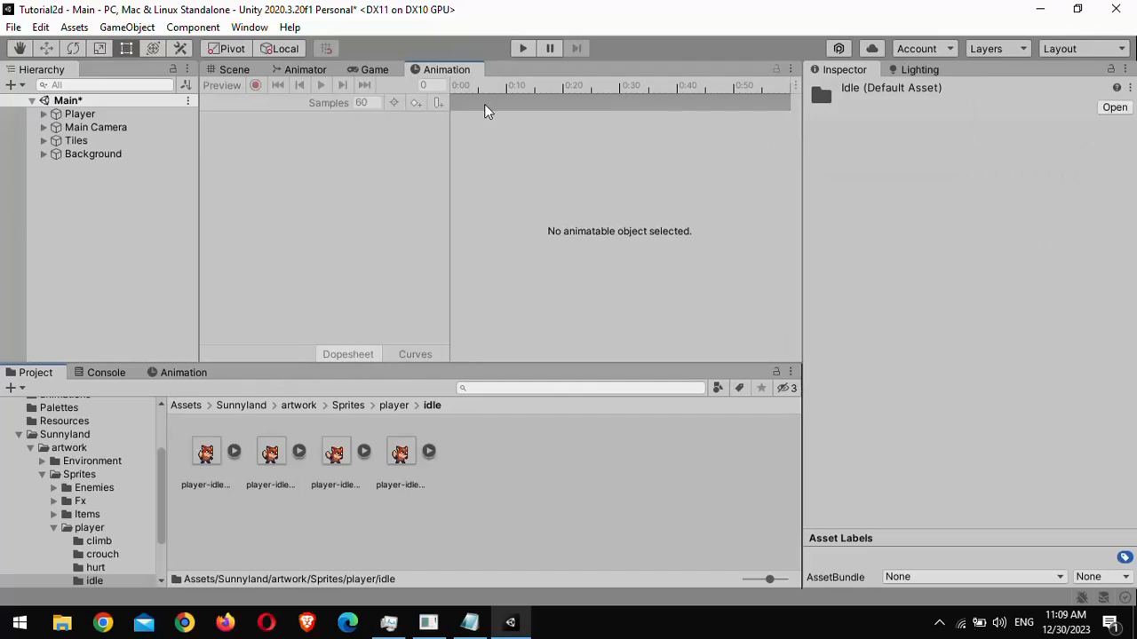
{"action": "left_click", "coordinate": [142, 118]}
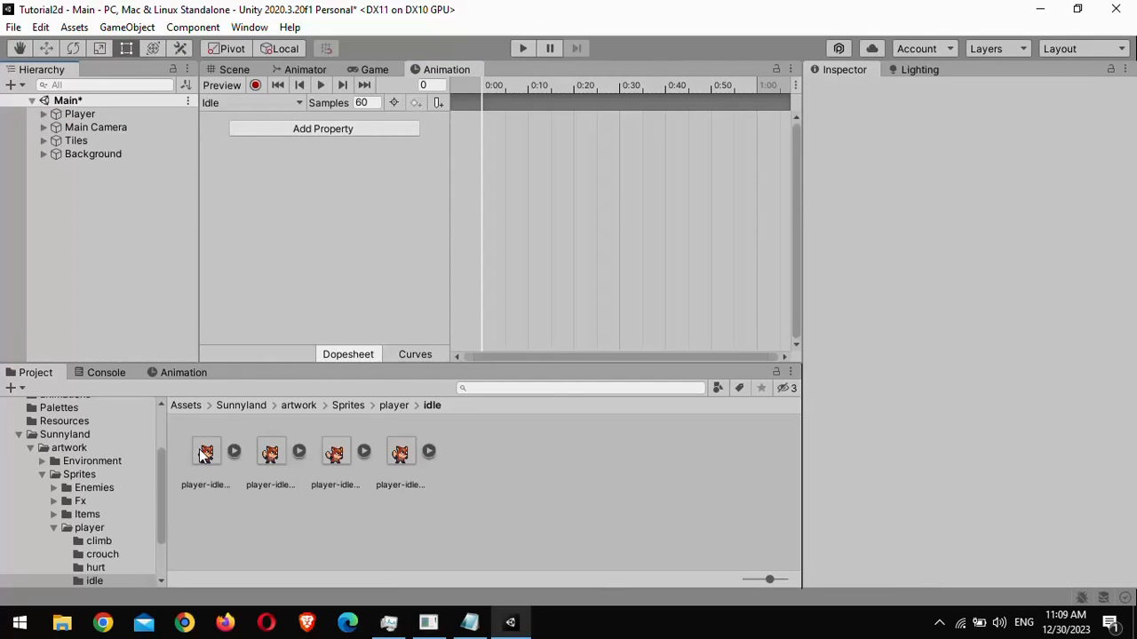
- Select all four player-idle sprites and drop them onto the Idle clip's timeline
{"action": "left_click", "coordinate": [205, 453]}
{"action": "left_click", "coordinate": [400, 452], "text": "shift"}
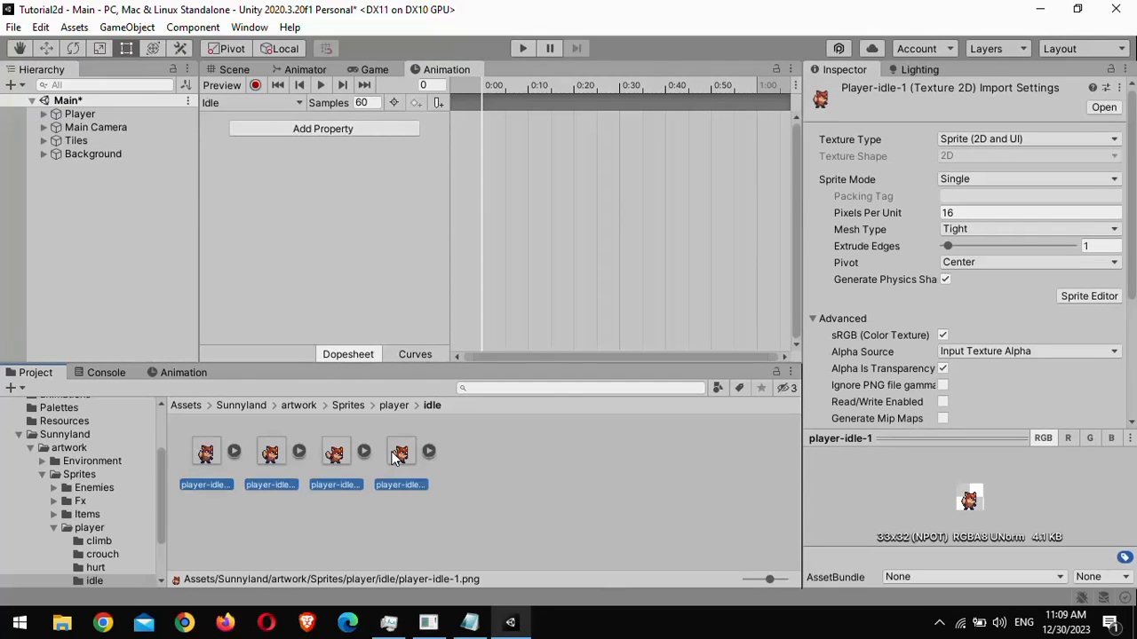
{"action": "left_click_drag", "start_coordinate": [206, 453], "coordinate": [490, 115]}
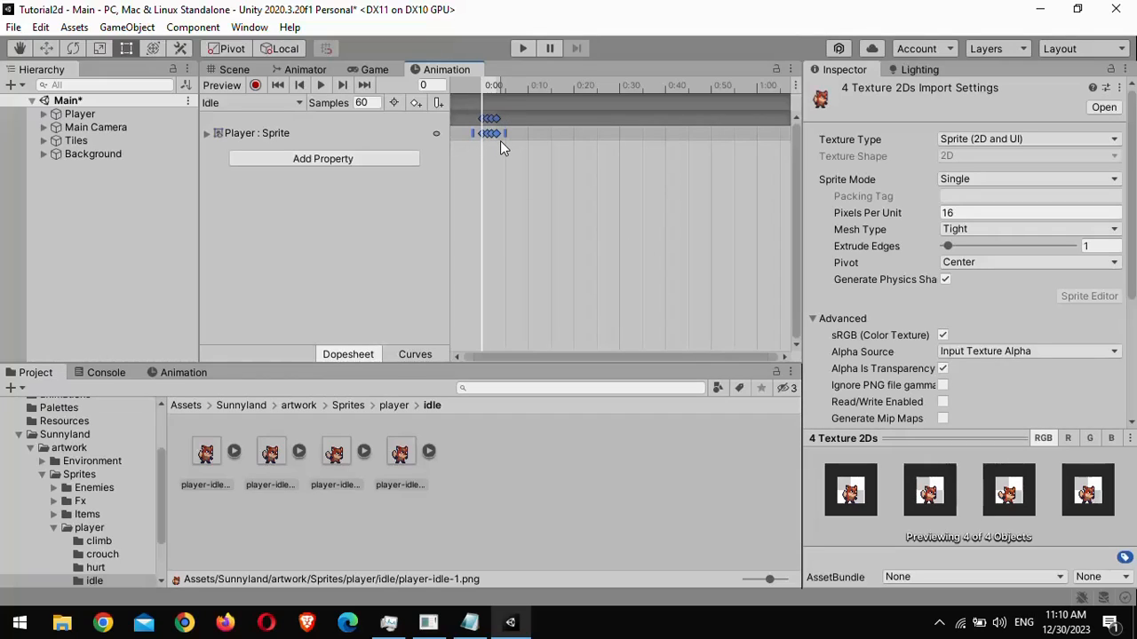
- Set the Idle clip's samples to 12
{"action": "left_click", "coordinate": [368, 103]}
{"action": "double_click", "coordinate": [372, 103]}
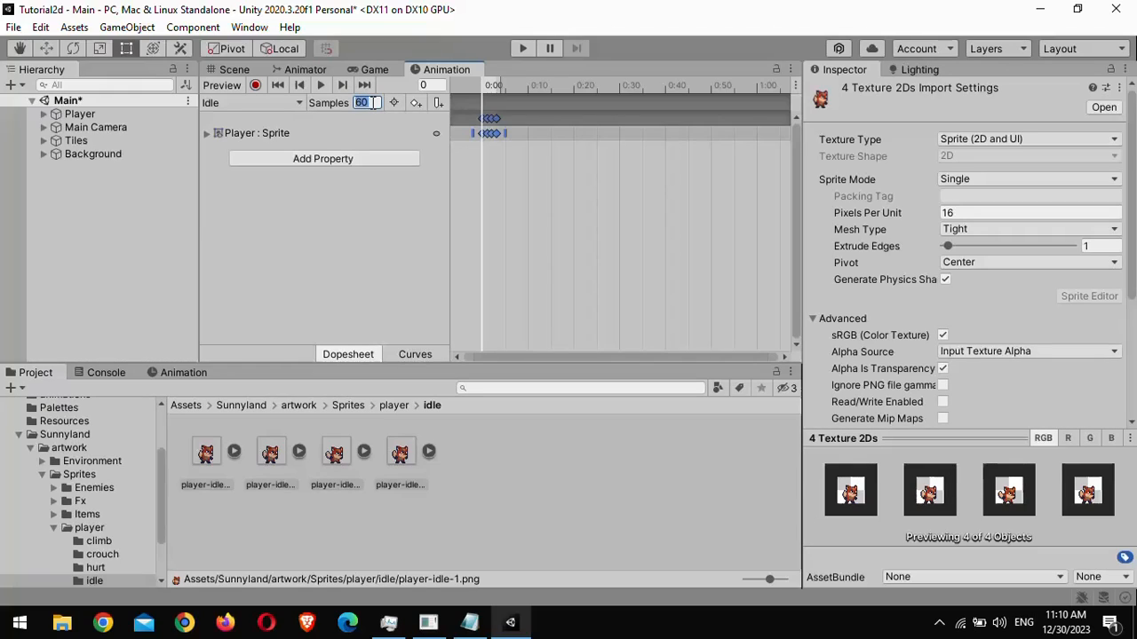
{"action": "type", "text": "12"}
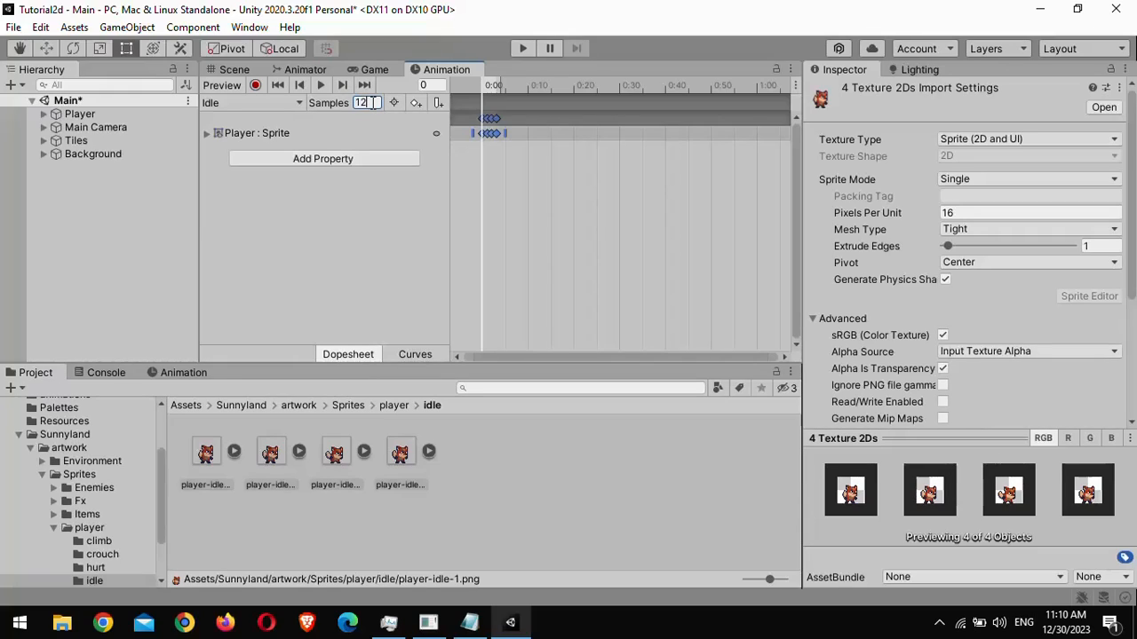
- Preview the Idle animation on the selected Player in the Scene view
{"action": "left_click", "coordinate": [241, 69]}
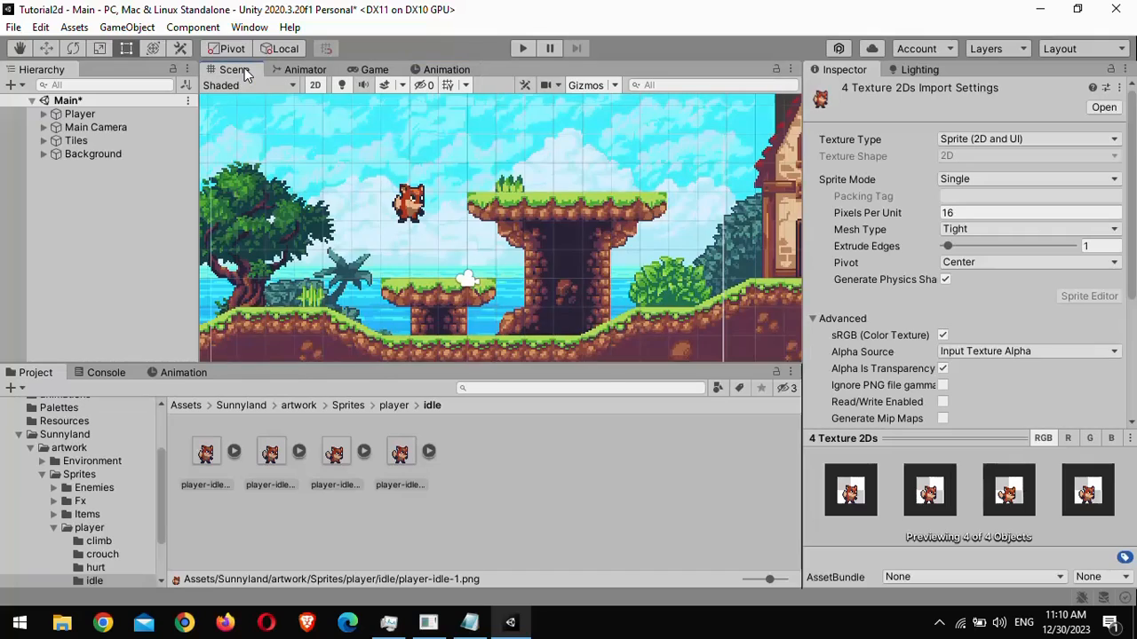
{"action": "left_click", "coordinate": [148, 112]}
{"action": "left_click", "coordinate": [177, 373]}
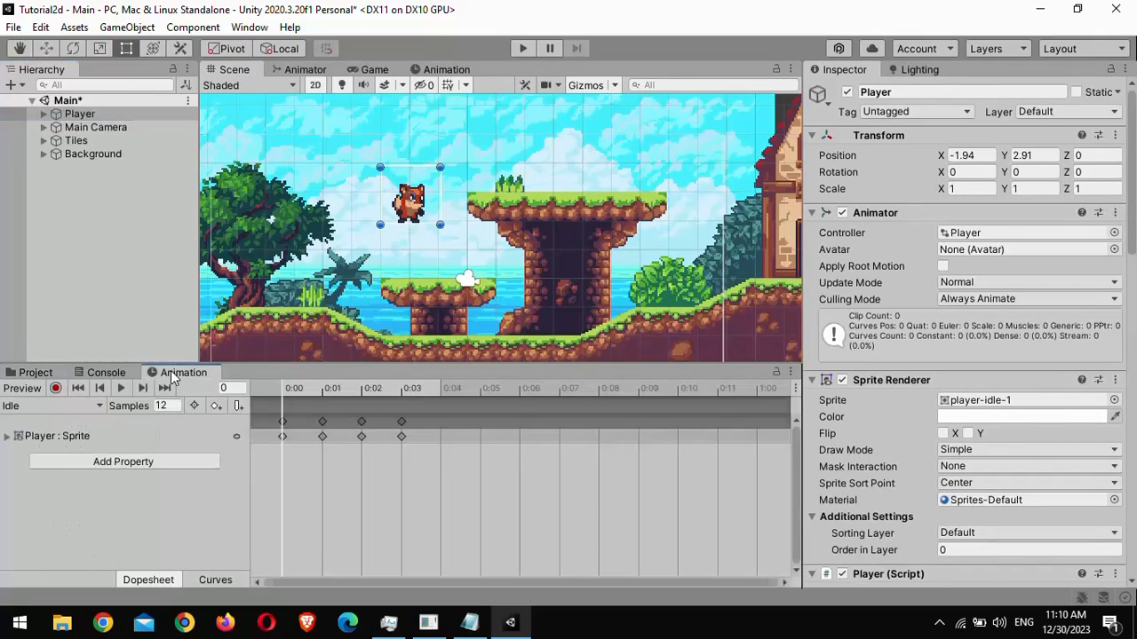
{"action": "left_click", "coordinate": [125, 388]}
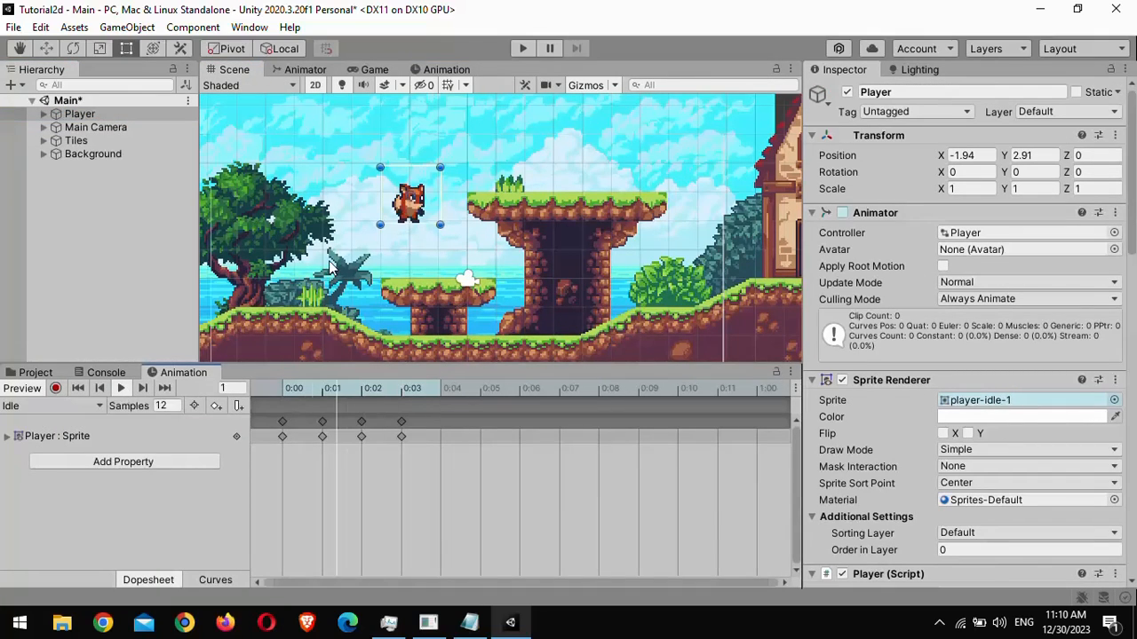
{"action": "scroll", "coordinate": [248, 193], "scroll_direction": "up", "scroll_amount": 2}
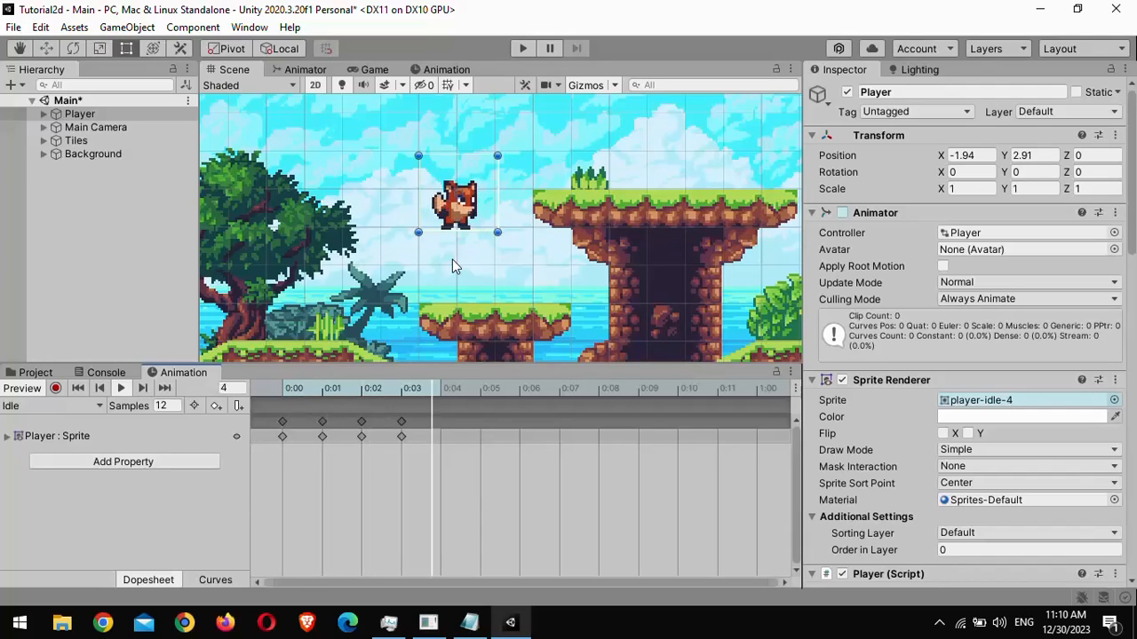
{"action": "scroll", "coordinate": [452, 262], "scroll_direction": "down", "scroll_amount": 1}
{"action": "left_click", "coordinate": [35, 372]}
{"action": "left_click", "coordinate": [446, 69]}
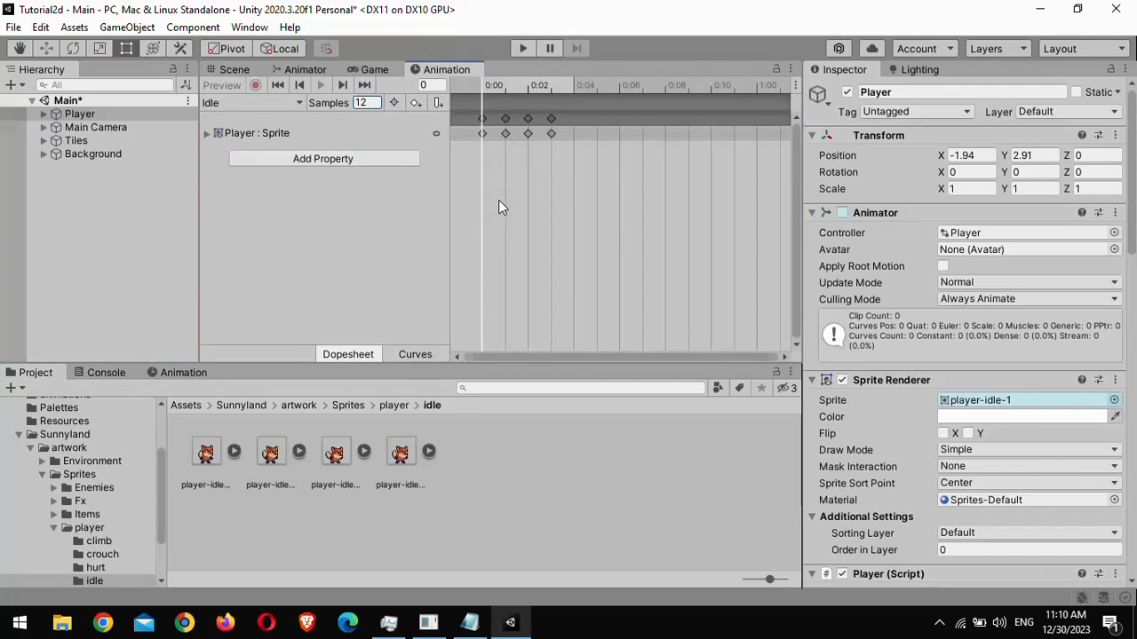
- Create a new animation clip named Run for the Player
{"action": "left_click", "coordinate": [267, 103]}
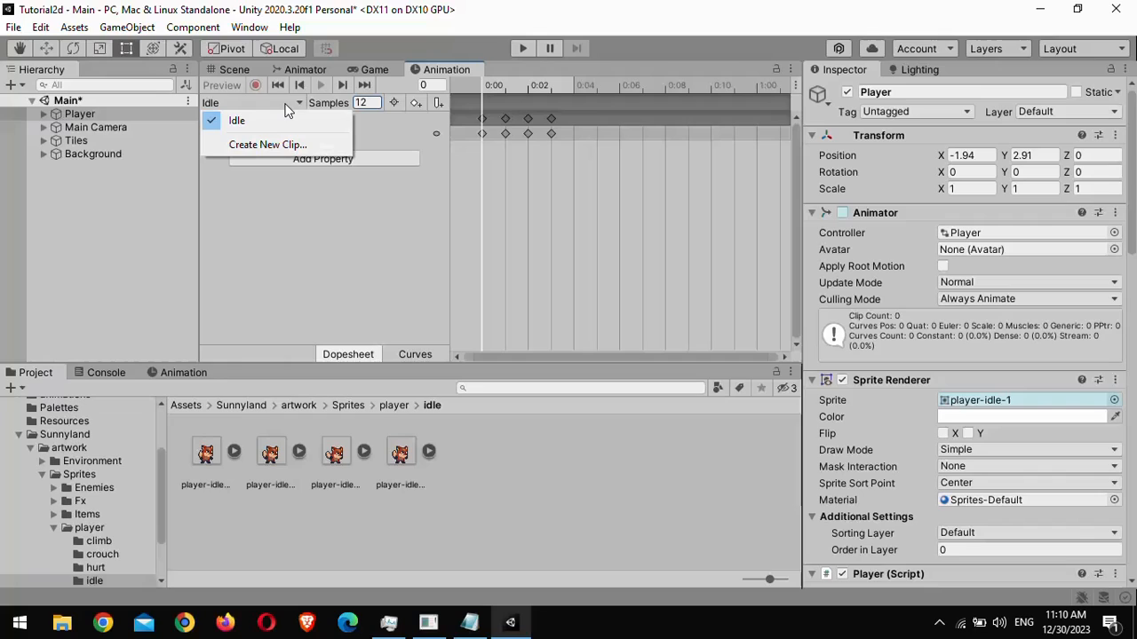
{"action": "left_click", "coordinate": [266, 145]}
{"action": "key", "text": "Left"}
{"action": "key", "text": "Left"}
{"action": "key", "text": "Left"}
{"action": "key", "text": "BackSpace"}
{"action": "key", "text": "BackSpace"}
{"action": "key", "text": "BackSpace"}
{"action": "key", "text": "BackSpace"}
{"action": "key", "text": "BackSpace"}
{"action": "key", "text": "BackSpace"}
{"action": "key", "text": "BackSpace"}
{"action": "key", "text": "BackSpace"}
{"action": "key", "text": "BackSpace"}
{"action": "key", "text": "BackSpace"}
{"action": "key", "text": "BackSpace"}
{"action": "key", "text": "BackSpace"}
{"action": "key", "text": "BackSpace"}
{"action": "type", "text": "Run"}
{"action": "key", "text": "Return"}
- Open the player run sprites folder and drop all six run sprites onto the Run clip's timeline
{"action": "left_click", "coordinate": [394, 406]}
{"action": "double_click", "coordinate": [526, 463]}
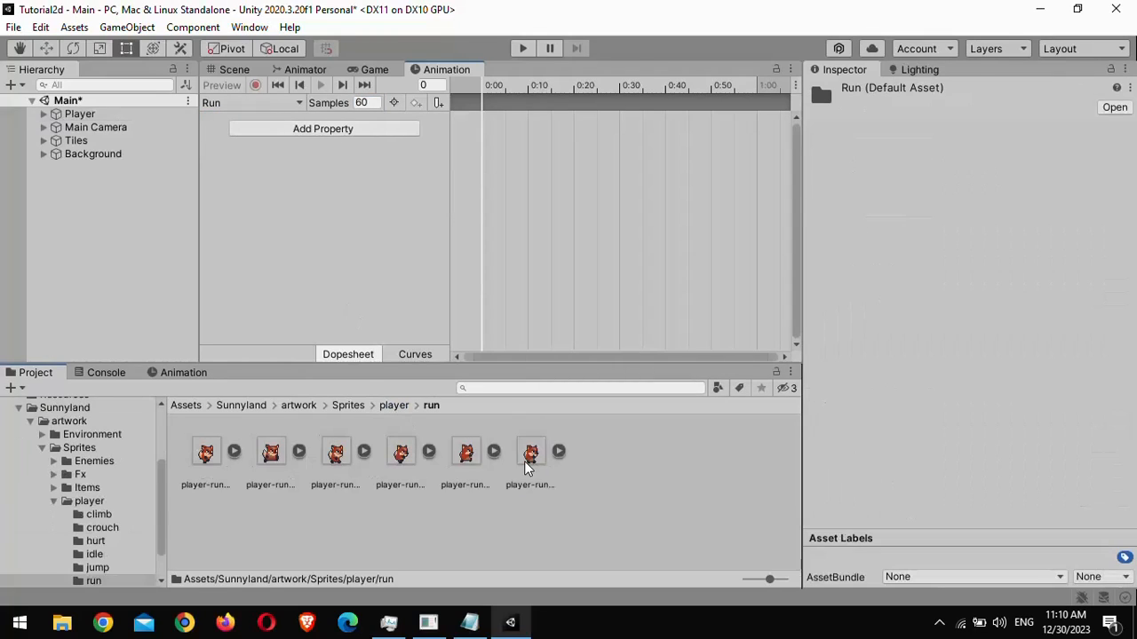
{"action": "left_click", "coordinate": [207, 455]}
{"action": "key", "text": "ctrl+a"}
{"action": "left_click_drag", "start_coordinate": [265, 460], "coordinate": [515, 169]}
- Set the Run clip's samples to 12
{"action": "left_click", "coordinate": [373, 104]}
{"action": "type", "text": "12"}
{"action": "key", "text": "Return"}
- Create a new animation clip named Jump for the Player
{"action": "left_click", "coordinate": [252, 103]}
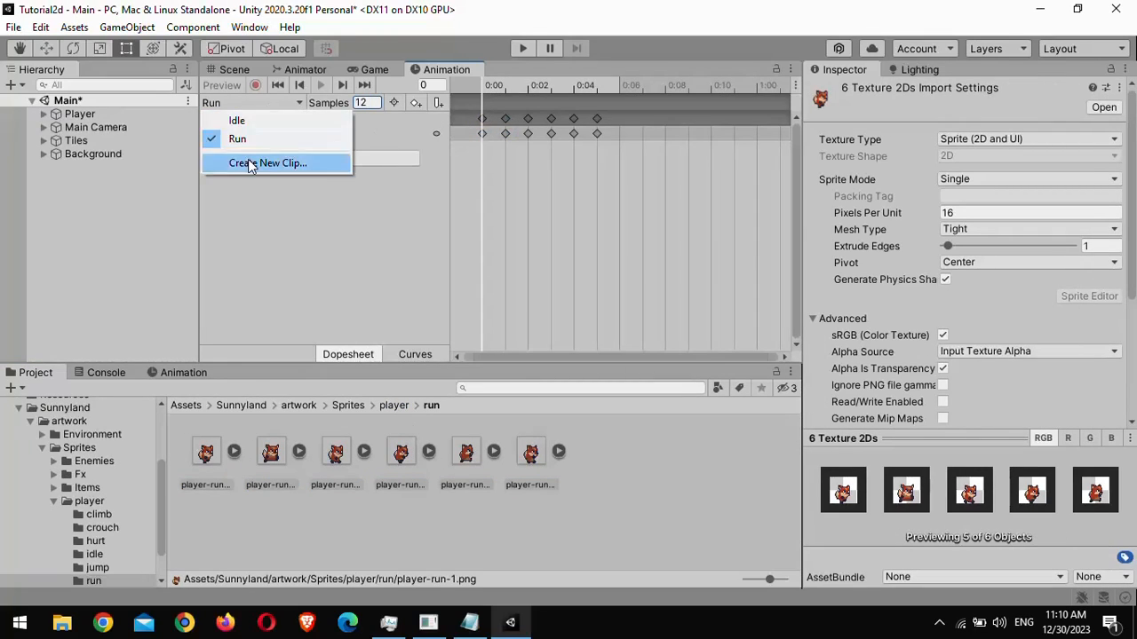
{"action": "left_click", "coordinate": [250, 164]}
{"action": "key", "text": "Left"}
{"action": "key", "text": "Left"}
{"action": "key", "text": "Left"}
{"action": "key", "text": "BackSpace"}
{"action": "key", "text": "BackSpace"}
{"action": "key", "text": "BackSpace"}
{"action": "key", "text": "BackSpace"}
{"action": "key", "text": "BackSpace"}
{"action": "key", "text": "BackSpace"}
{"action": "key", "text": "BackSpace"}
{"action": "key", "text": "BackSpace"}
{"action": "key", "text": "BackSpace"}
{"action": "key", "text": "BackSpace"}
{"action": "key", "text": "BackSpace"}
{"action": "key", "text": "BackSpace"}
{"action": "key", "text": "BackSpace"}
{"action": "type", "text": "Jump"}
{"action": "key", "text": "Return"}
- Open the player jump sprites folder and drop both jump sprites onto the Jump clip's timeline
{"action": "left_click", "coordinate": [394, 405]}
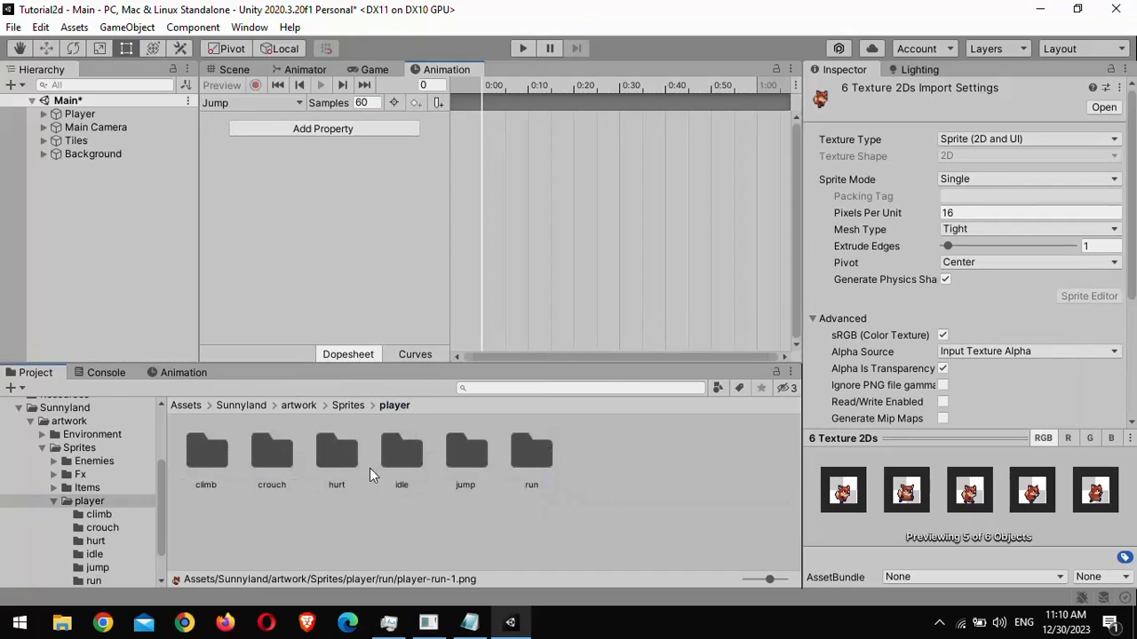
{"action": "left_click", "coordinate": [480, 457]}
{"action": "double_click", "coordinate": [466, 453]}
{"action": "left_click", "coordinate": [206, 451]}
{"action": "key", "text": "ctrl+a"}
{"action": "left_click_drag", "start_coordinate": [213, 451], "coordinate": [397, 149]}
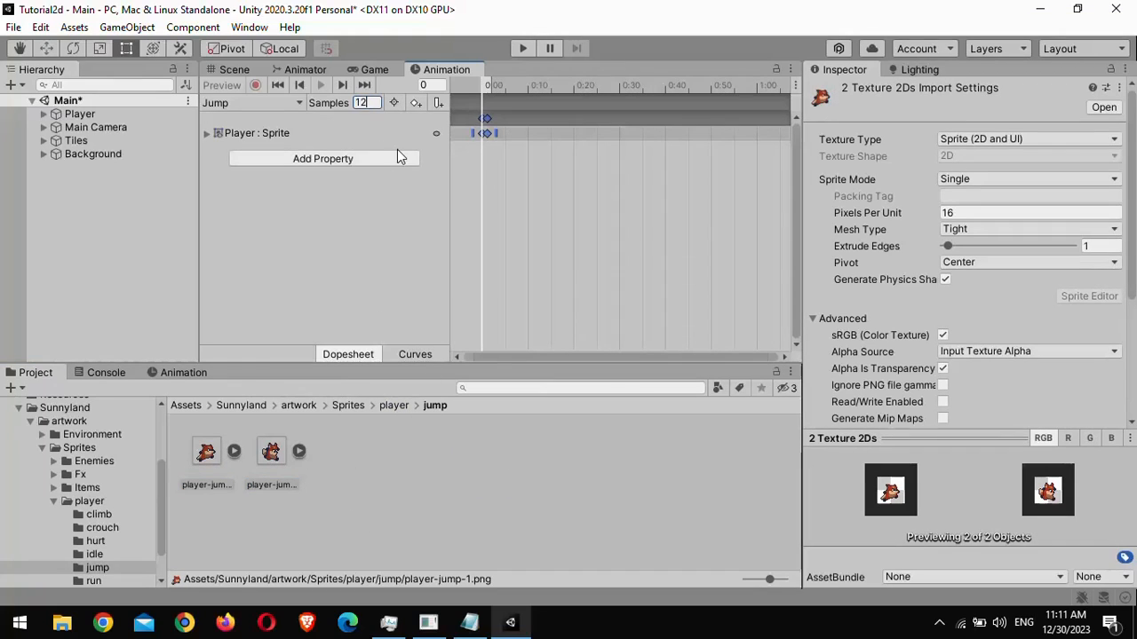
- Preview the Jump and Run clips playing on the Player in the Scene view
{"action": "left_click", "coordinate": [234, 70]}
{"action": "left_click", "coordinate": [173, 373]}
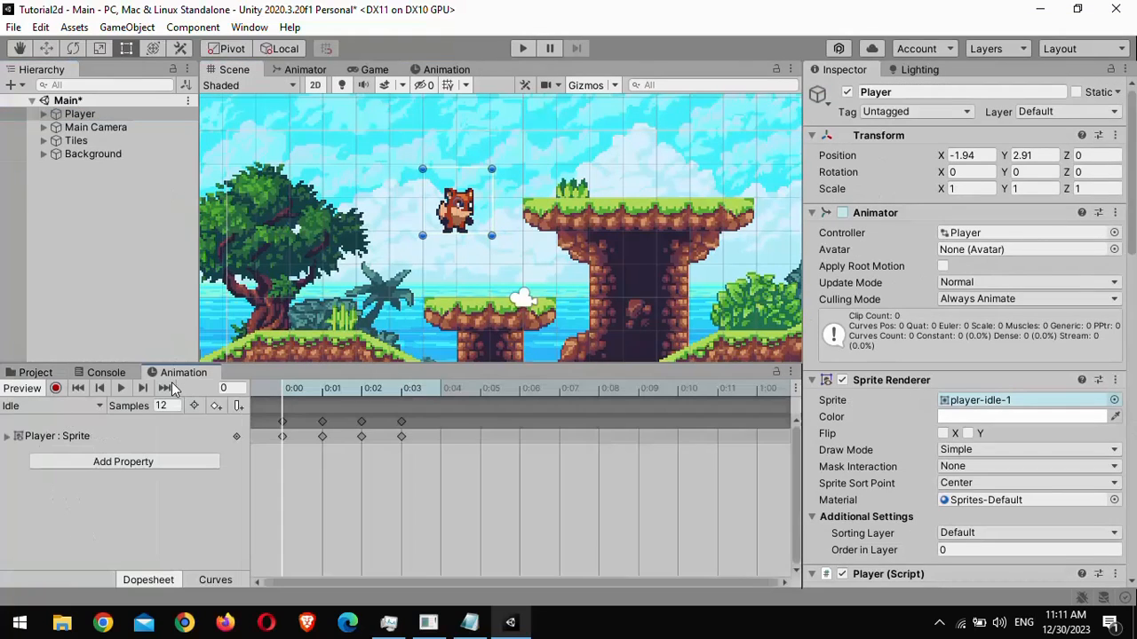
{"action": "left_click", "coordinate": [81, 411]}
{"action": "left_click", "coordinate": [41, 442]}
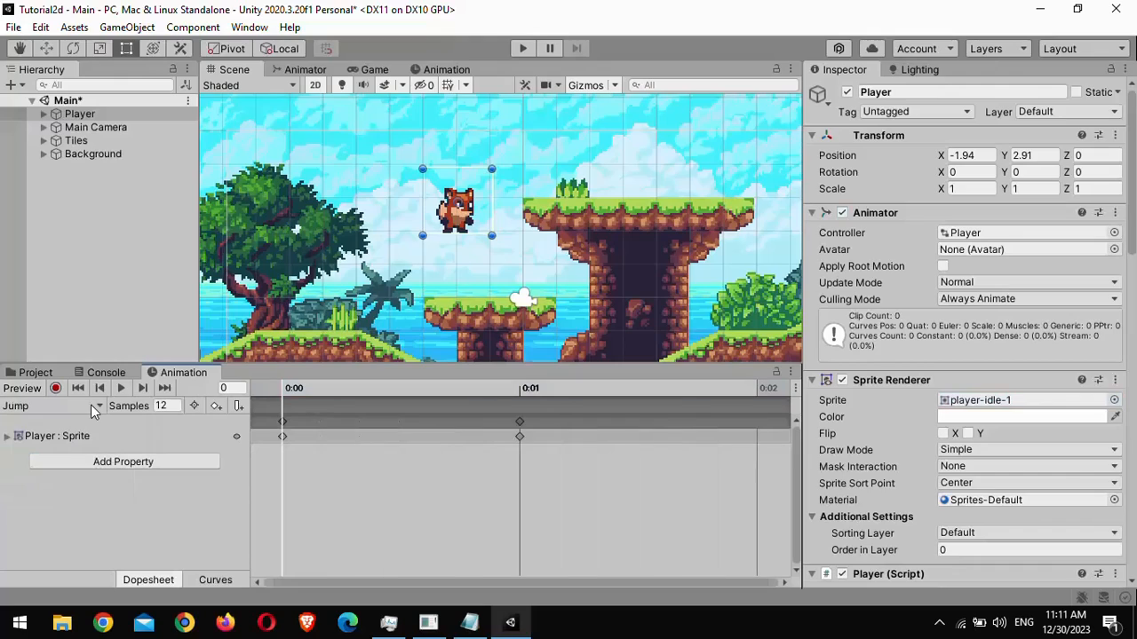
{"action": "left_click", "coordinate": [122, 388]}
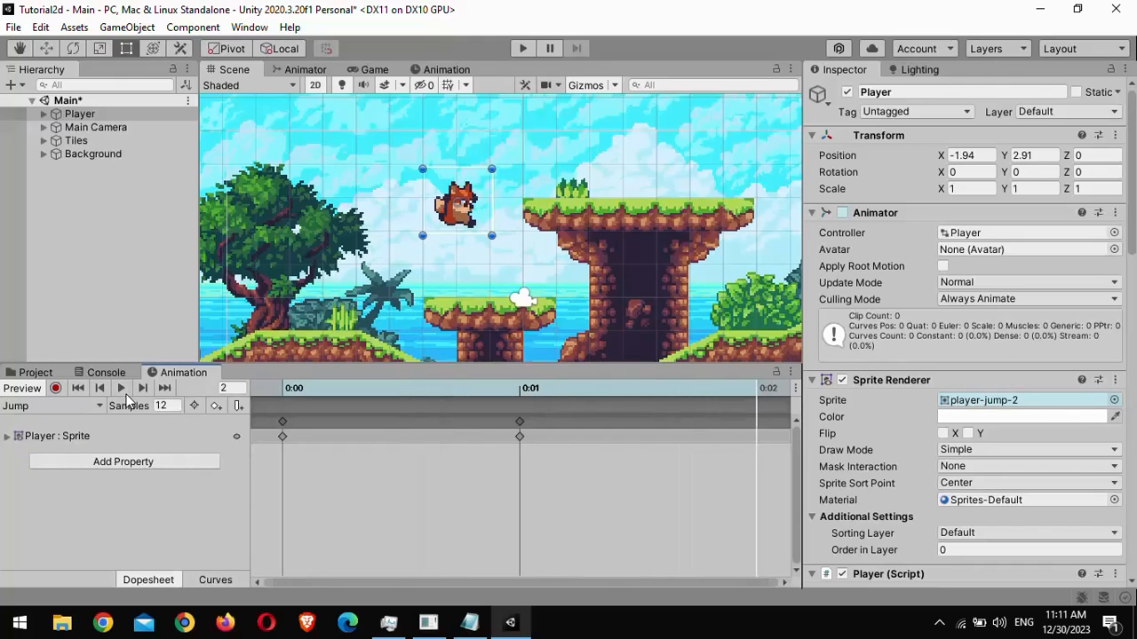
{"action": "left_click", "coordinate": [62, 406]}
{"action": "left_click", "coordinate": [80, 461]}
{"action": "left_click", "coordinate": [120, 390]}
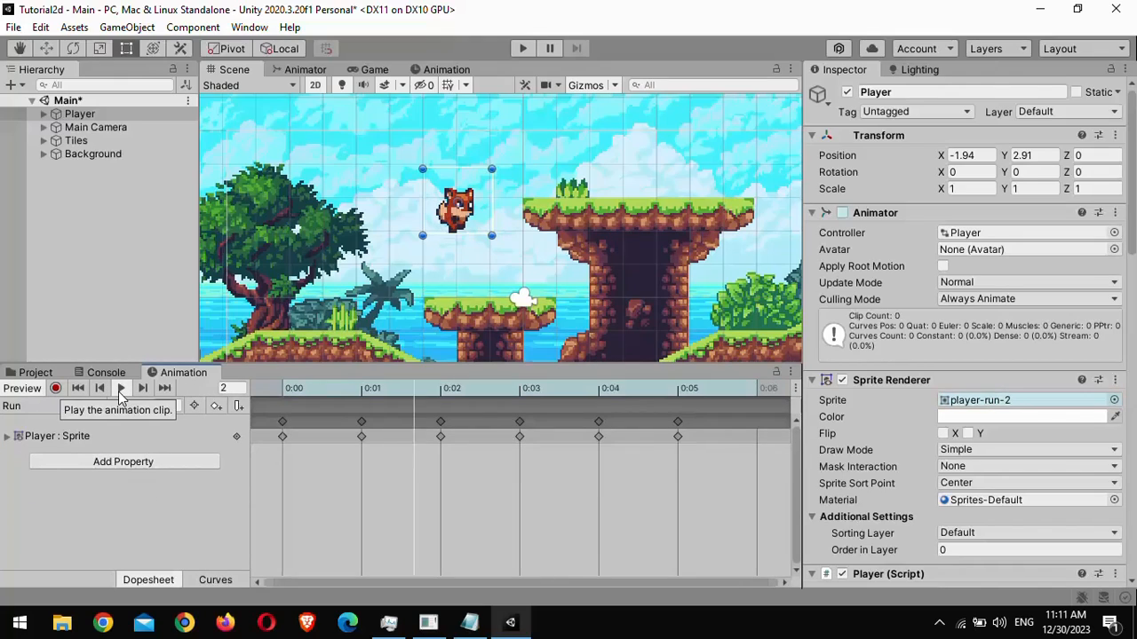
- Open the animations folder, inspect the clips, and disable Loop Time on the Jump clip
{"action": "left_click", "coordinate": [35, 373]}
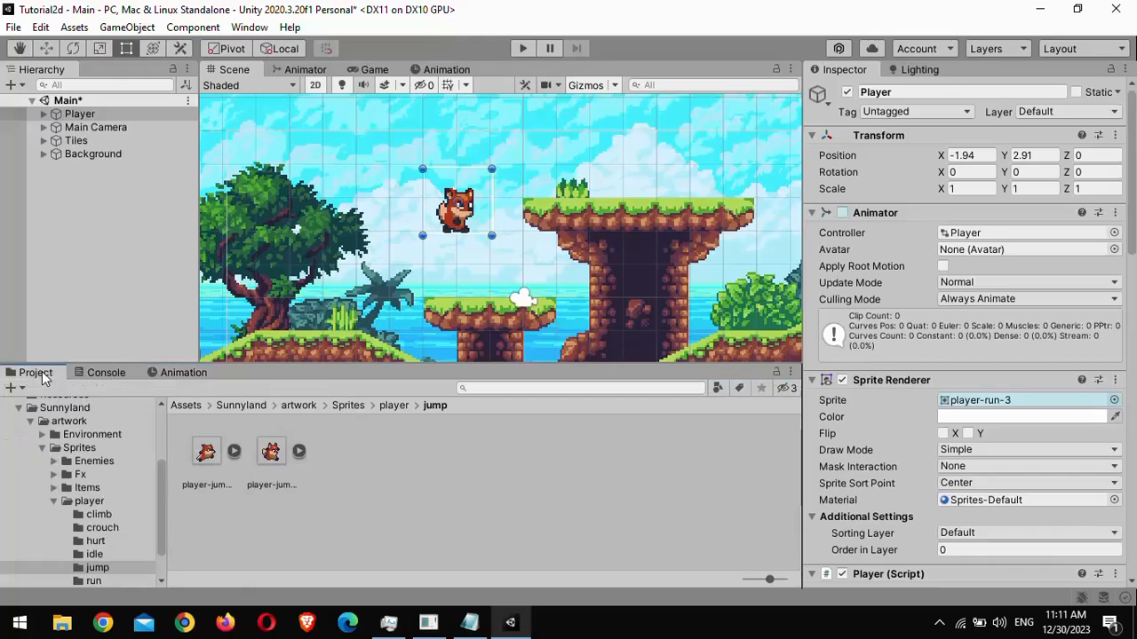
{"action": "left_click", "coordinate": [184, 405]}
{"action": "double_click", "coordinate": [209, 450]}
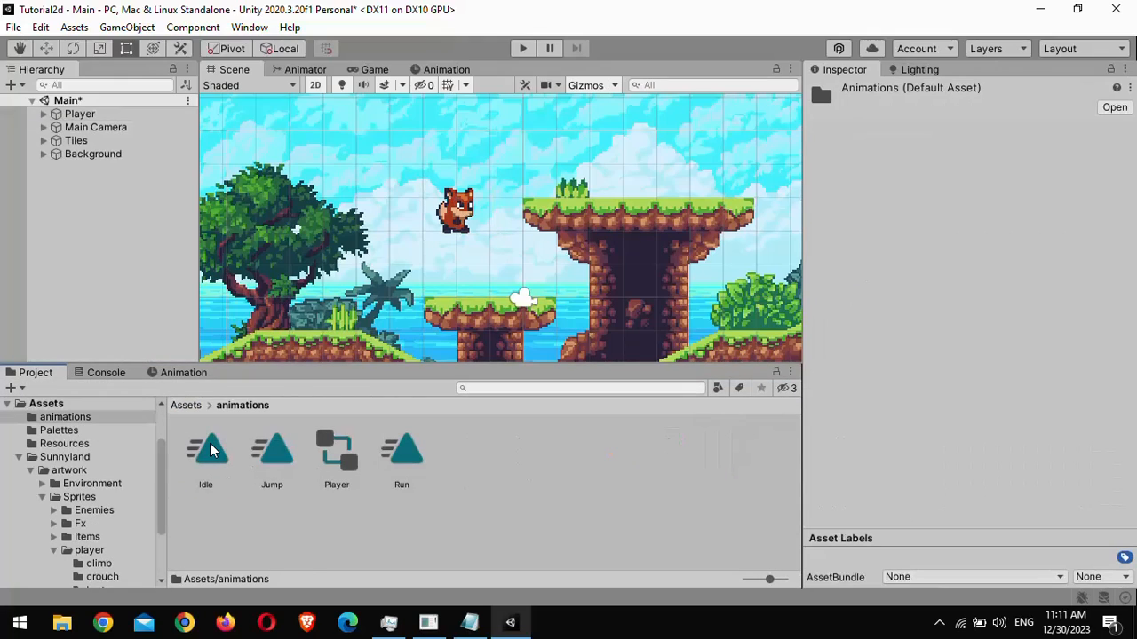
{"action": "left_click", "coordinate": [209, 451]}
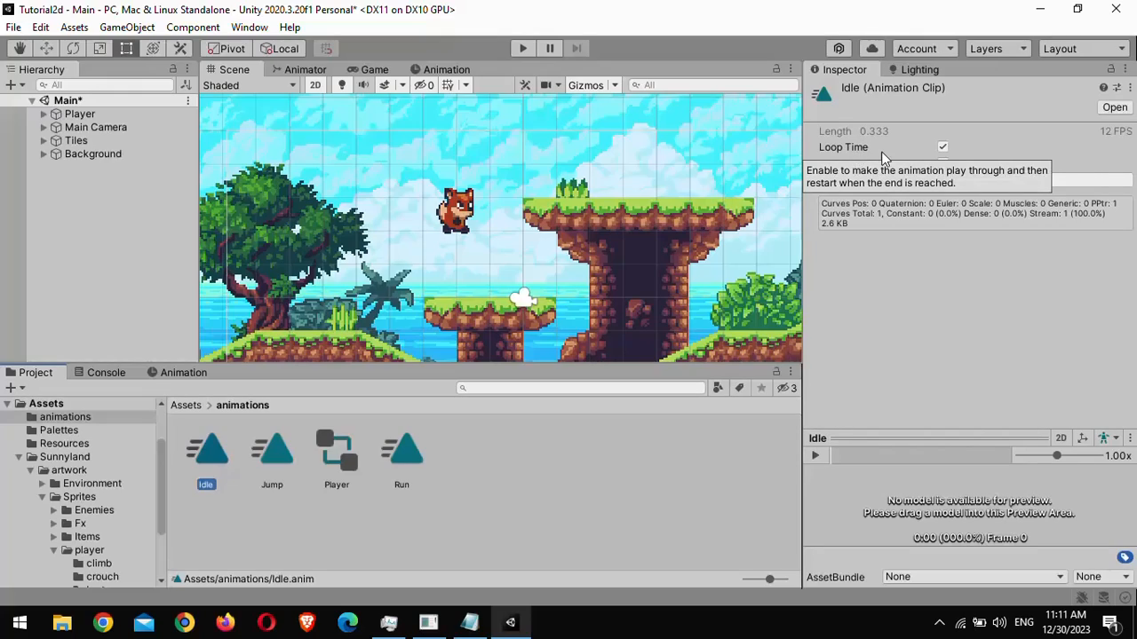
{"action": "left_click", "coordinate": [404, 457]}
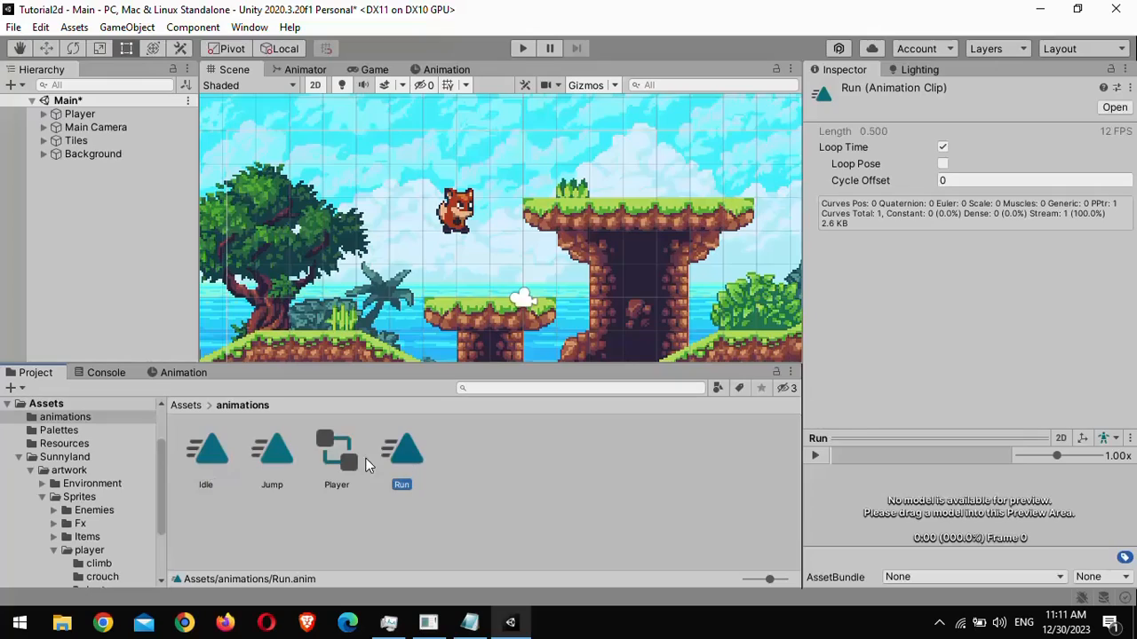
{"action": "left_click", "coordinate": [279, 453]}
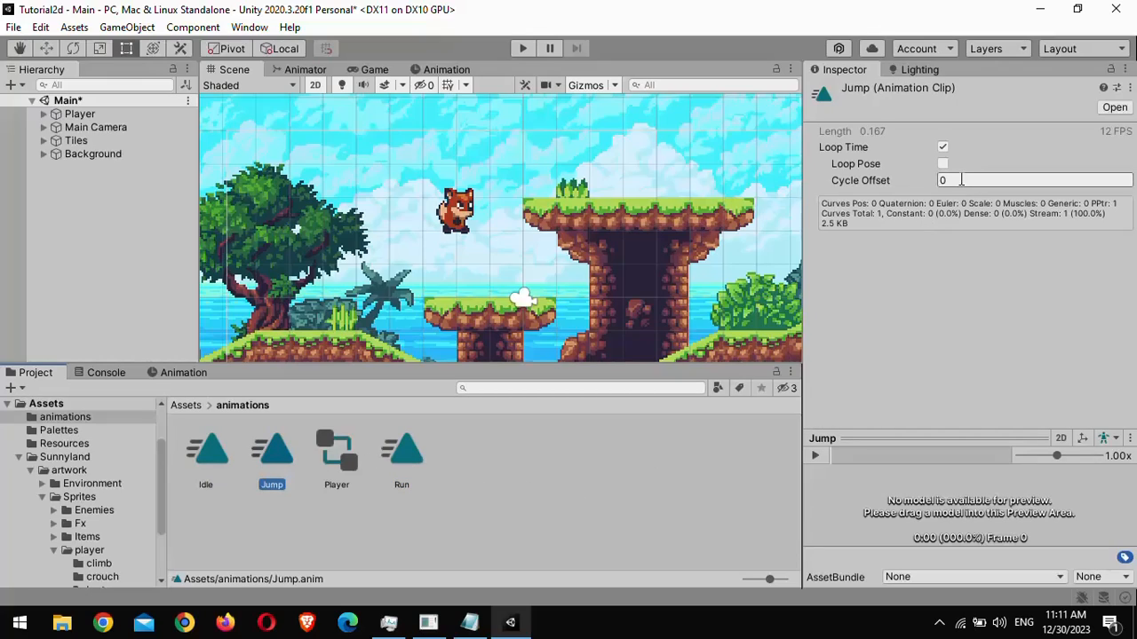
{"action": "left_click", "coordinate": [942, 146]}
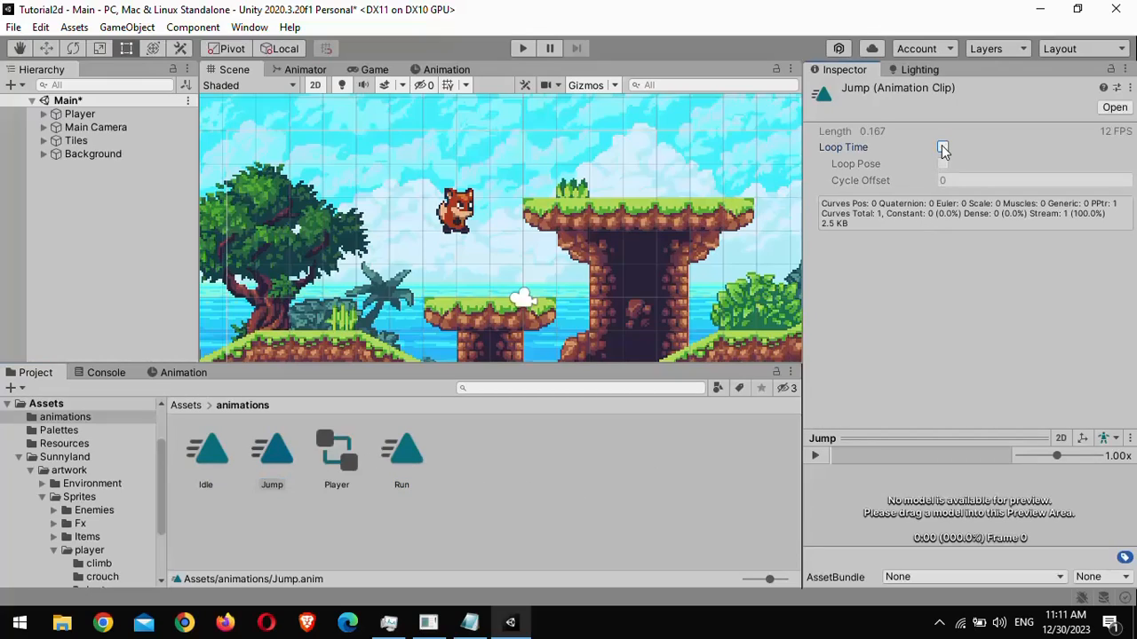
- Arrange the Idle, Run and Jump states around the Entry node in the Animator graph
{"action": "left_click", "coordinate": [293, 70]}
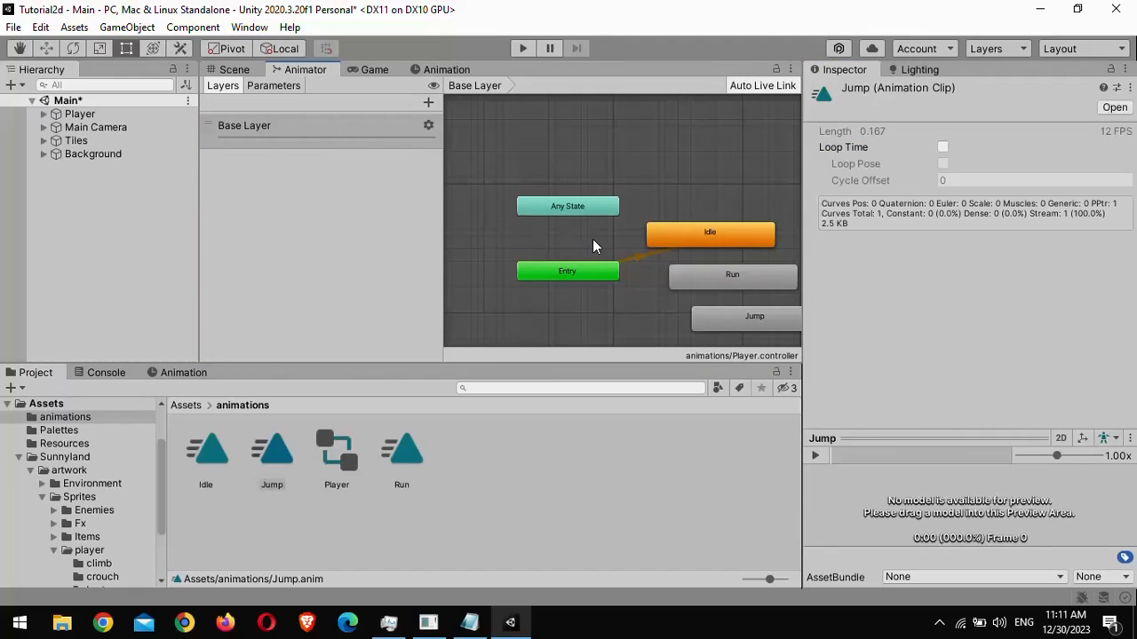
{"action": "middle_click_drag", "start_coordinate": [593, 246], "coordinate": [537, 209]}
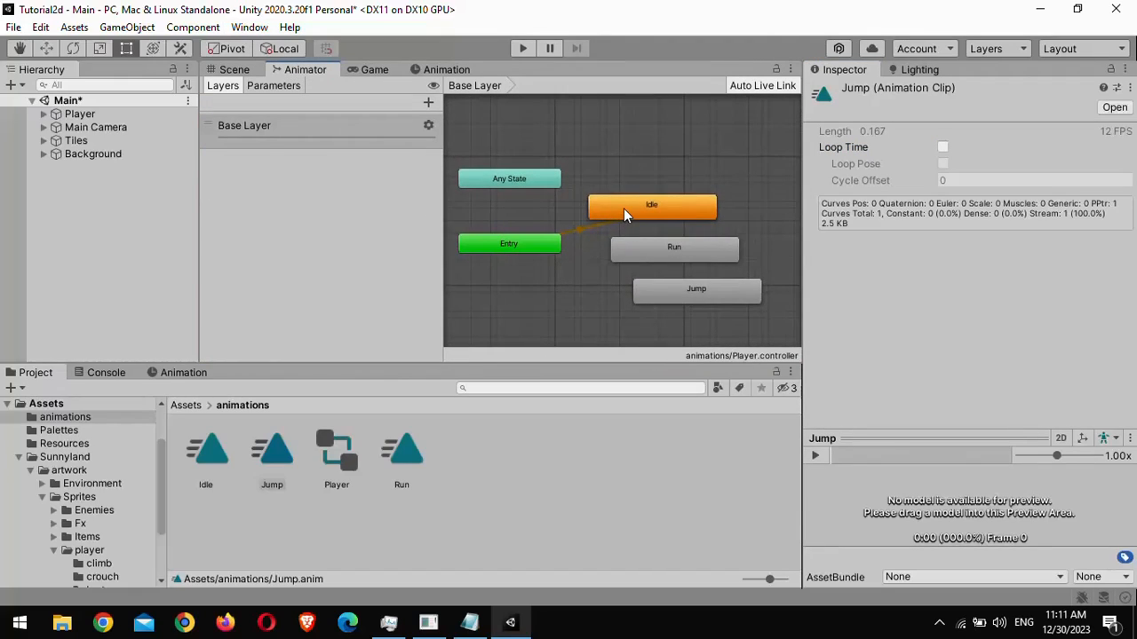
{"action": "left_click", "coordinate": [632, 178]}
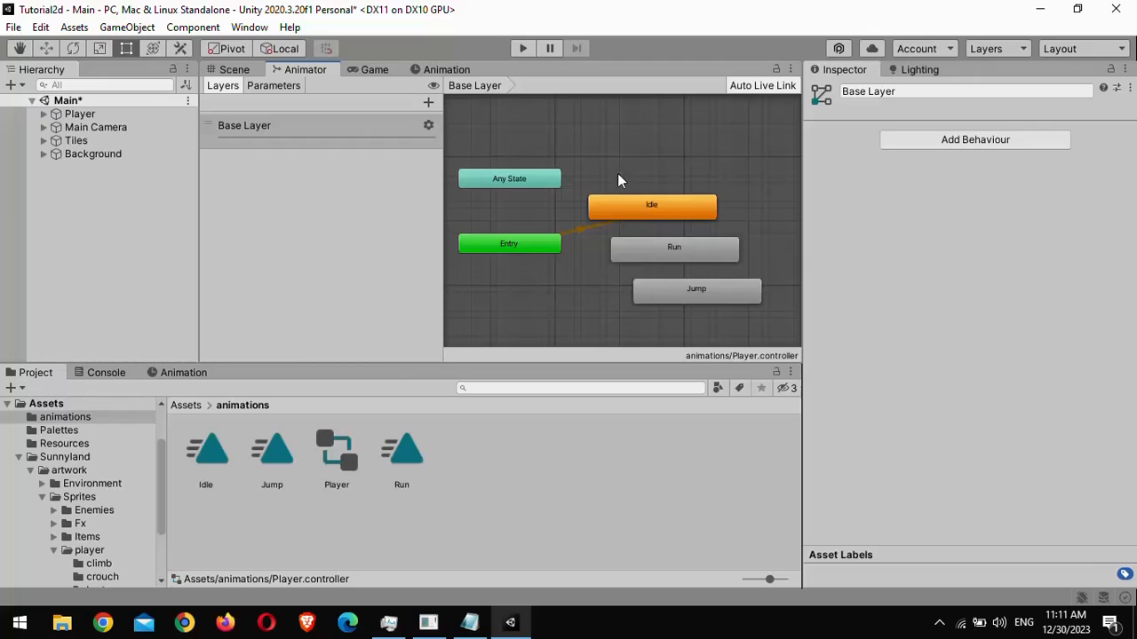
{"action": "left_click_drag", "start_coordinate": [443, 166], "coordinate": [375, 169]}
{"action": "middle_click_drag", "start_coordinate": [477, 179], "coordinate": [569, 205]}
{"action": "left_click_drag", "start_coordinate": [555, 205], "coordinate": [578, 102]}
{"action": "left_click_drag", "start_coordinate": [684, 230], "coordinate": [549, 198]}
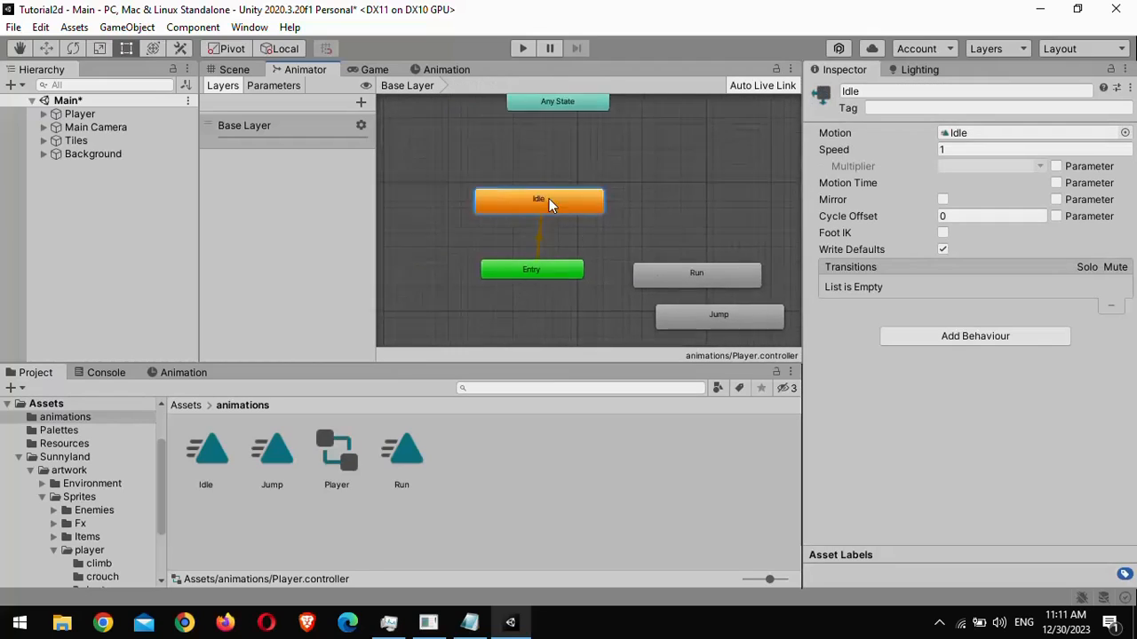
{"action": "left_click_drag", "start_coordinate": [697, 276], "coordinate": [406, 262]}
{"action": "left_click_drag", "start_coordinate": [728, 324], "coordinate": [702, 270]}
{"action": "left_click_drag", "start_coordinate": [564, 205], "coordinate": [555, 201]}
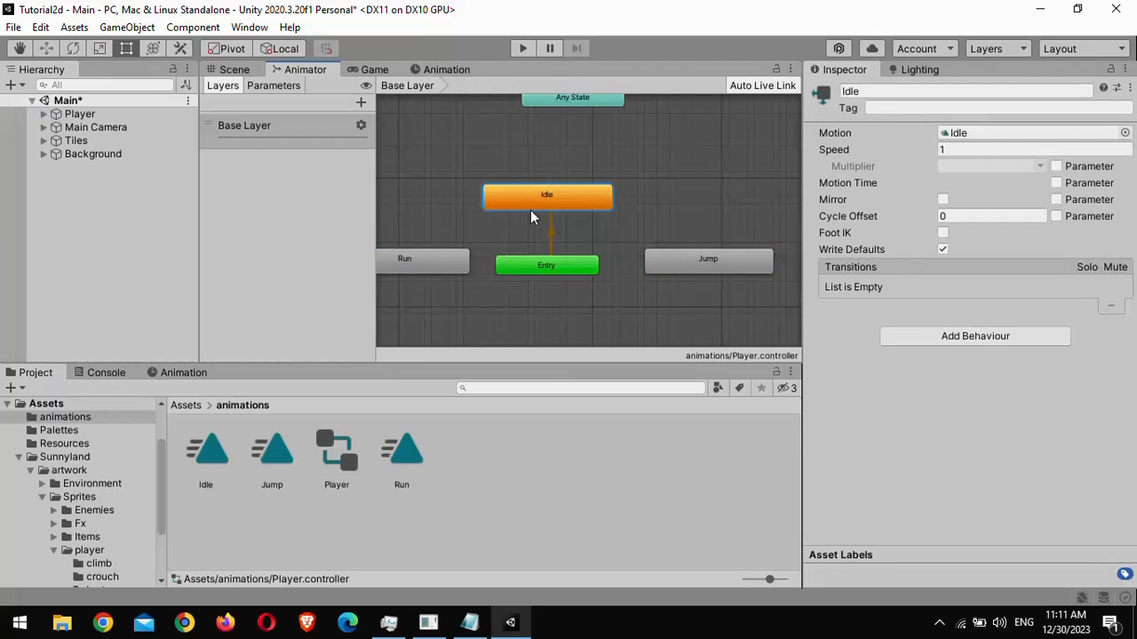
- Make a transition from the Idle state to the Run state
{"action": "left_click", "coordinate": [546, 264]}
{"action": "right_click", "coordinate": [587, 192]}
{"action": "left_click", "coordinate": [618, 206]}
{"action": "left_click", "coordinate": [438, 257]}
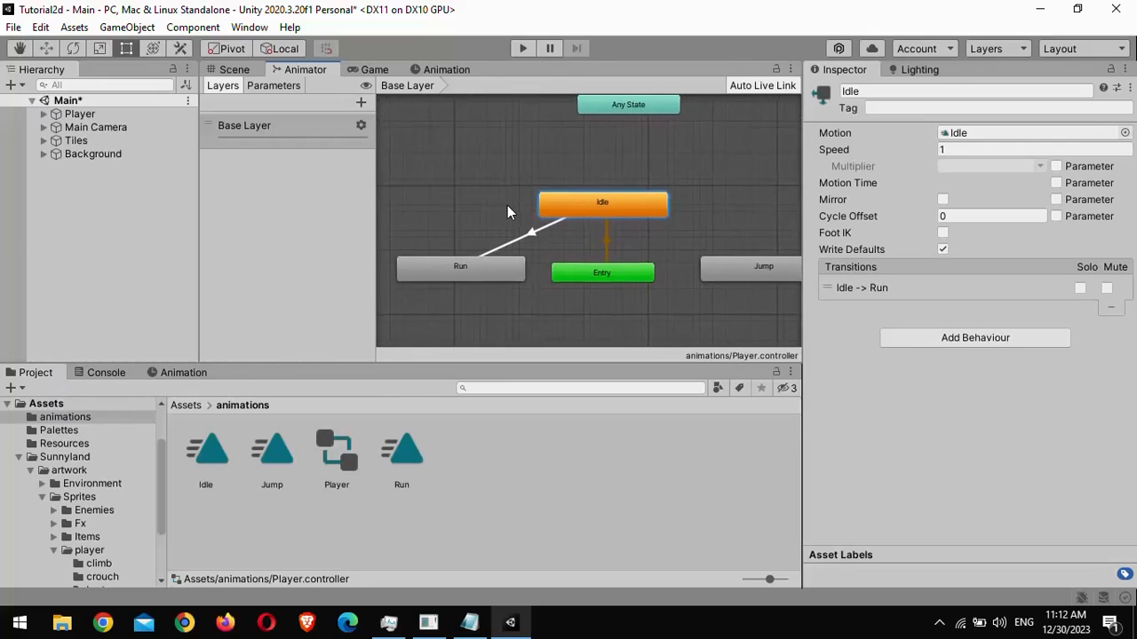
- On the Idle to Run transition, disable Has Exit Time and set Transition Duration to 0
{"action": "left_click", "coordinate": [537, 232]}
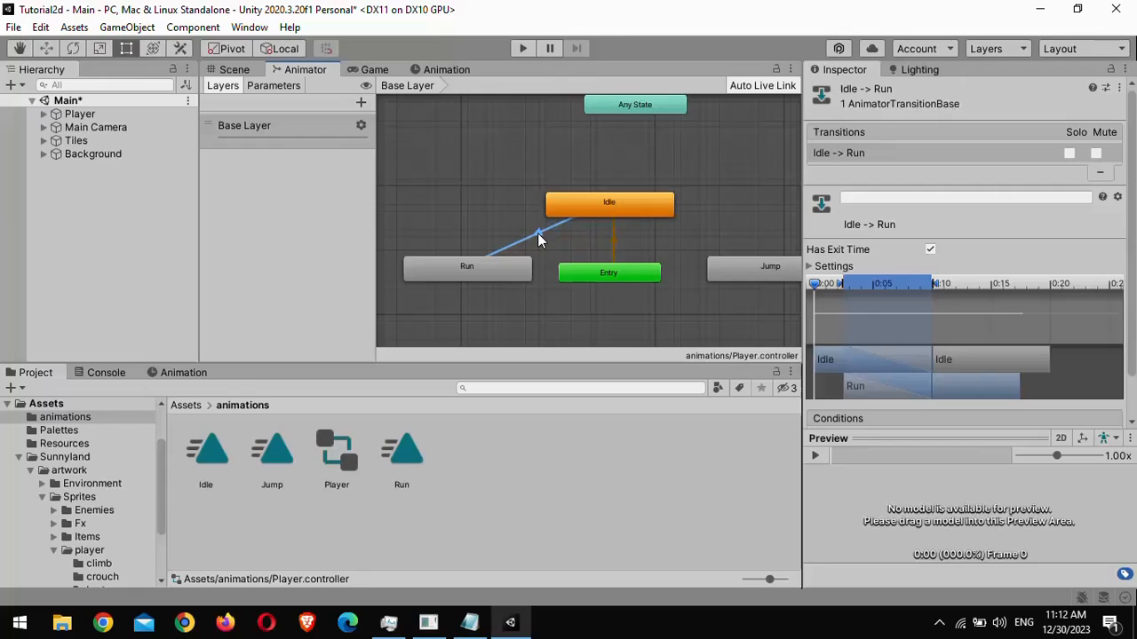
{"action": "left_click", "coordinate": [813, 266]}
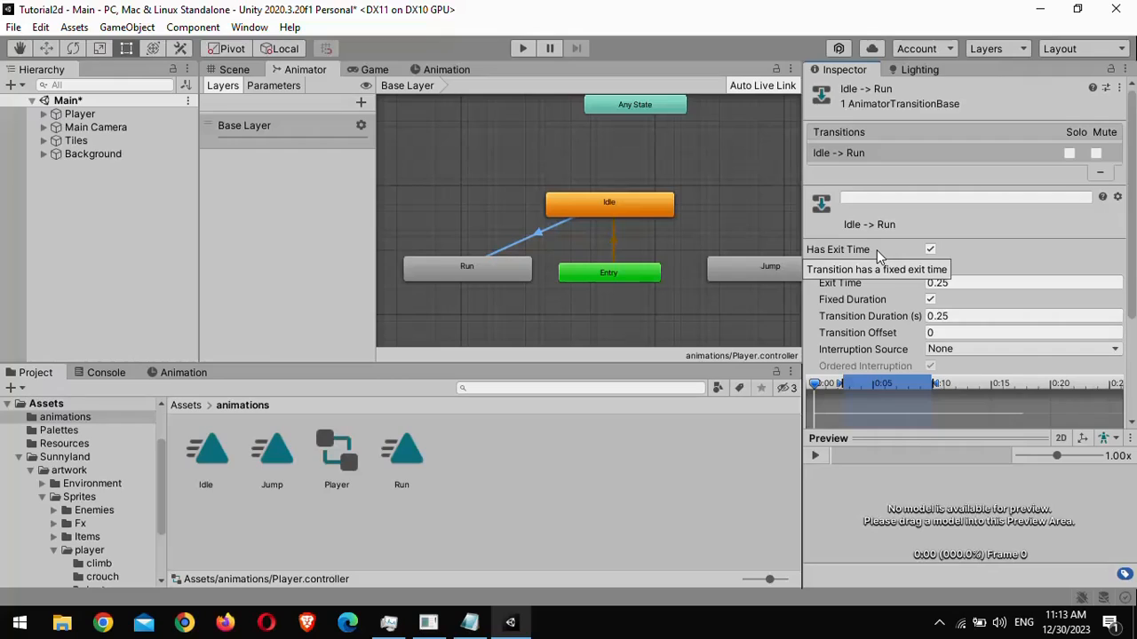
{"action": "left_click", "coordinate": [930, 250]}
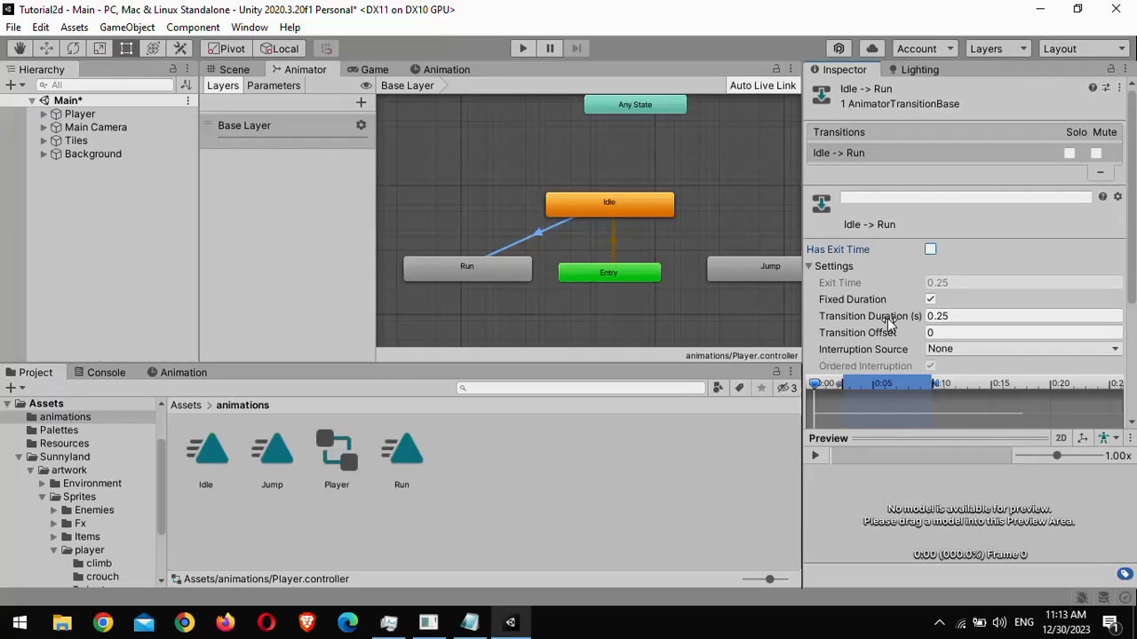
{"action": "left_click", "coordinate": [970, 317]}
{"action": "double_click", "coordinate": [971, 316]}
{"action": "type", "text": "0"}
{"action": "scroll", "coordinate": [874, 266], "scroll_direction": "down", "scroll_amount": 3}
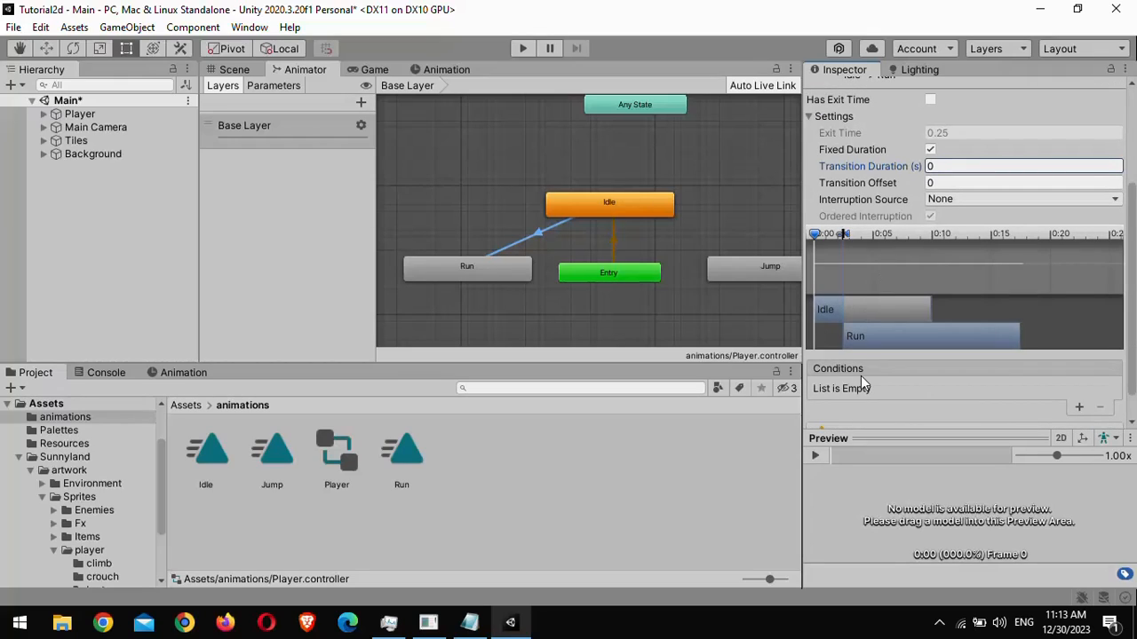
{"action": "left_click", "coordinate": [886, 386]}
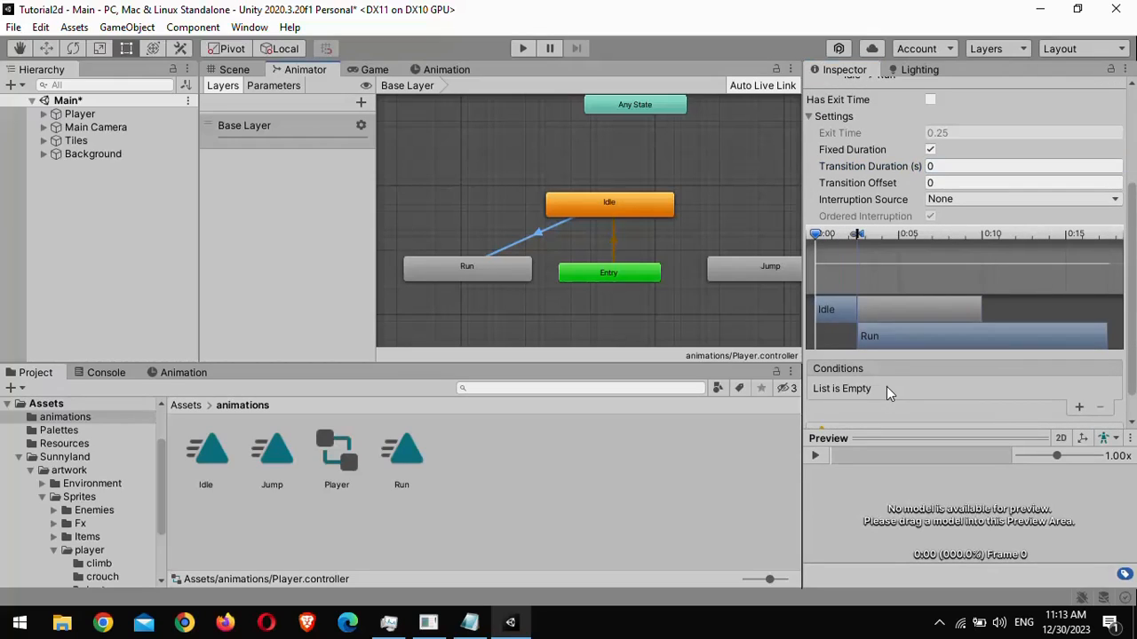
- Add a Float parameter named Speed and give the Idle to Run transition the condition Speed Greater 0
{"action": "left_click", "coordinate": [283, 87]}
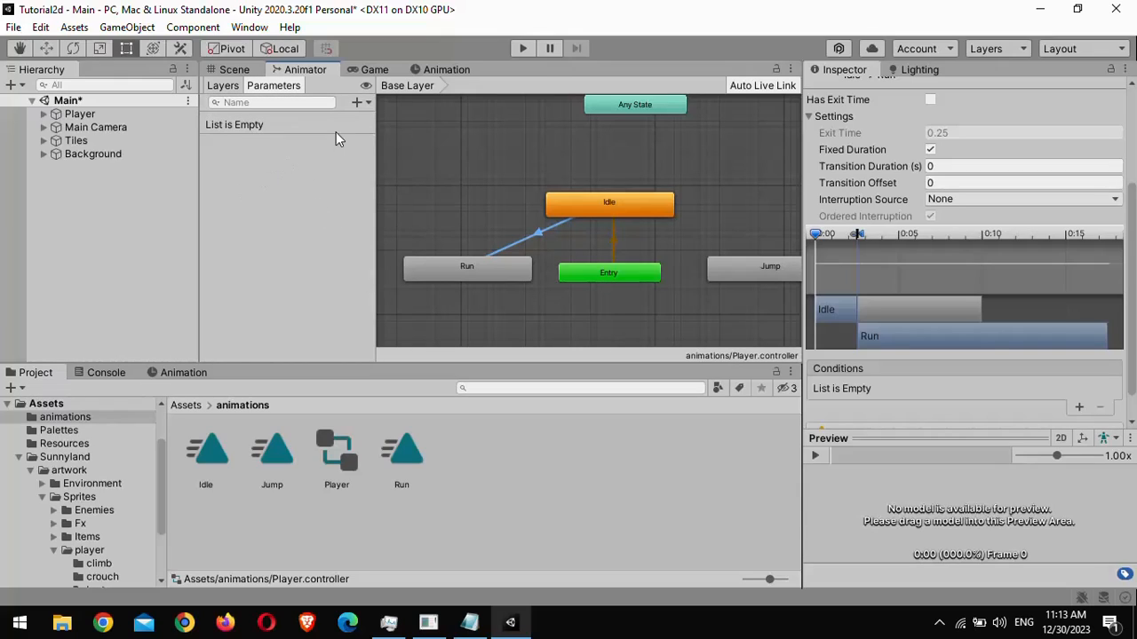
{"action": "left_click", "coordinate": [366, 103]}
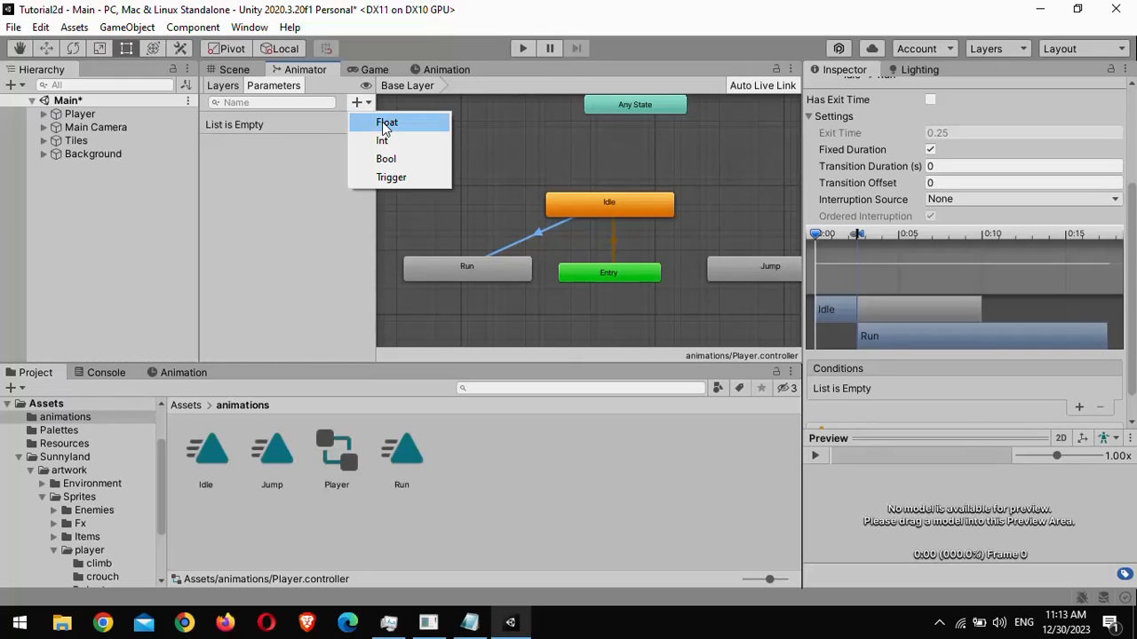
{"action": "left_click", "coordinate": [382, 121]}
{"action": "type", "text": "Speed"}
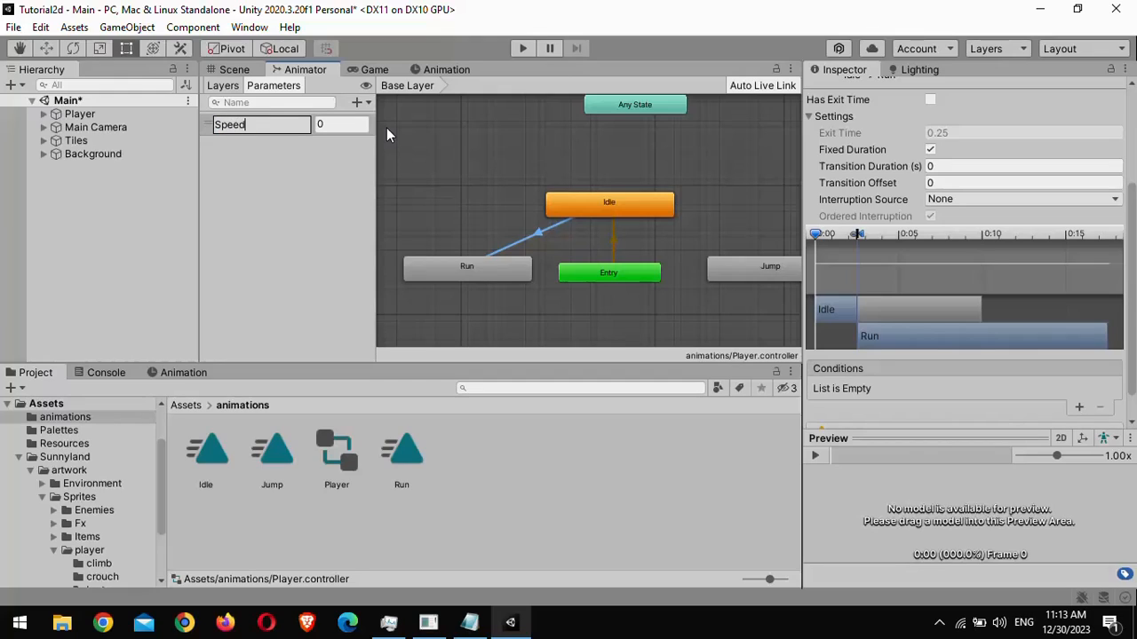
{"action": "key", "text": "Return"}
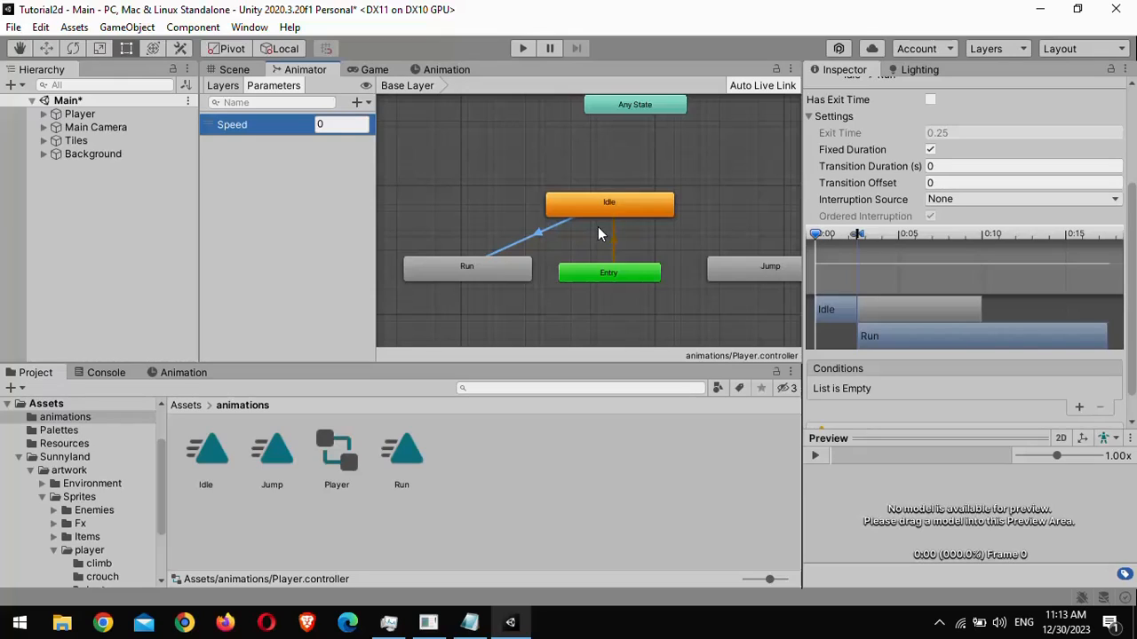
{"action": "left_click", "coordinate": [1079, 407]}
{"action": "left_click", "coordinate": [1054, 394]}
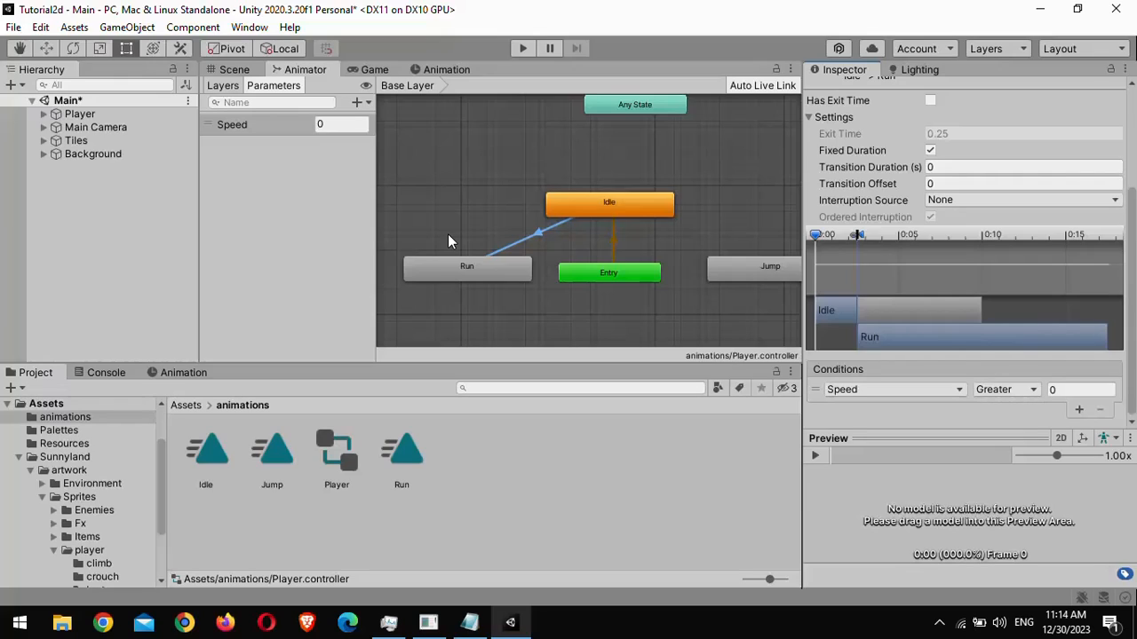
- Make a transition from the Run state back to the Idle state
{"action": "right_click", "coordinate": [433, 269]}
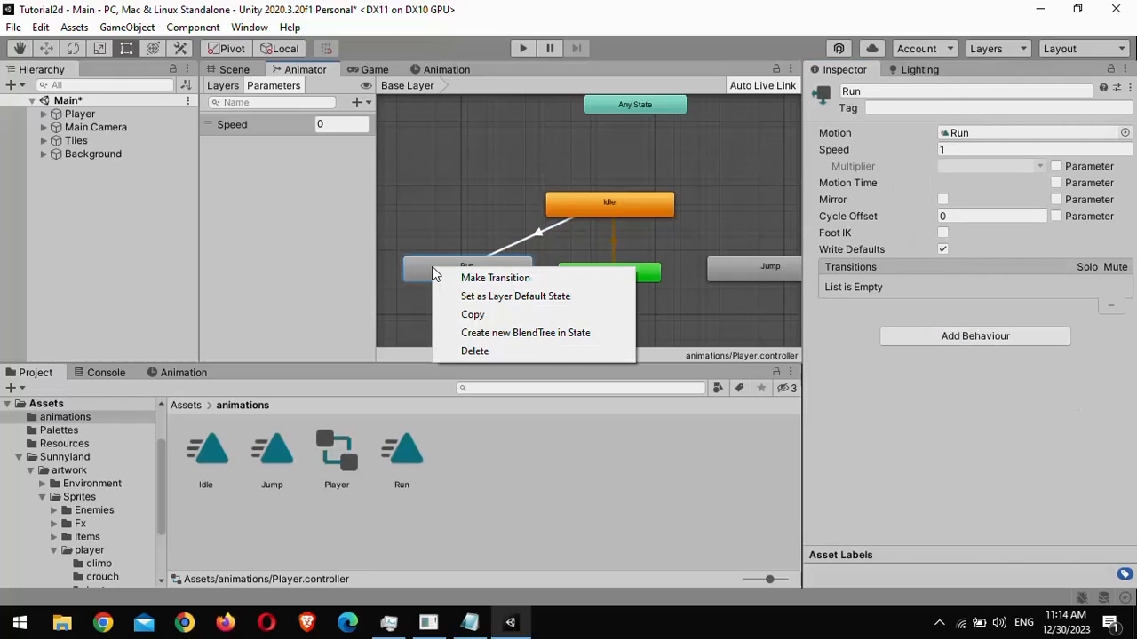
{"action": "left_click", "coordinate": [466, 278]}
{"action": "left_click", "coordinate": [570, 205]}
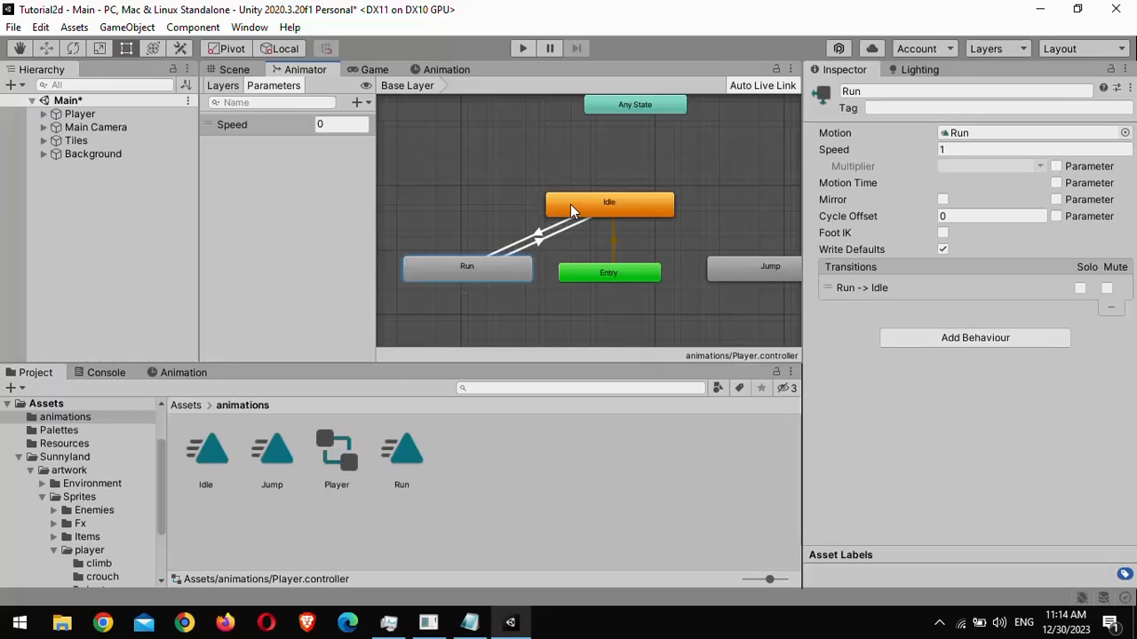
- On the Run to Idle transition, disable Has Exit Time and set Transition Duration to 0
{"action": "left_click", "coordinate": [537, 244]}
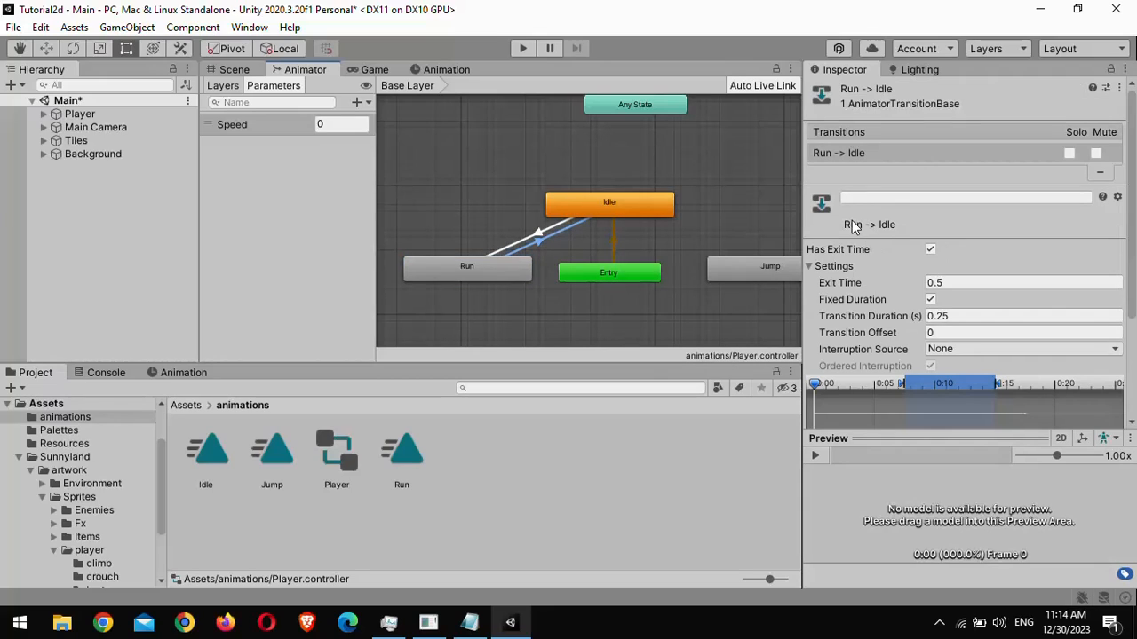
{"action": "left_click", "coordinate": [930, 250]}
{"action": "left_click", "coordinate": [966, 318]}
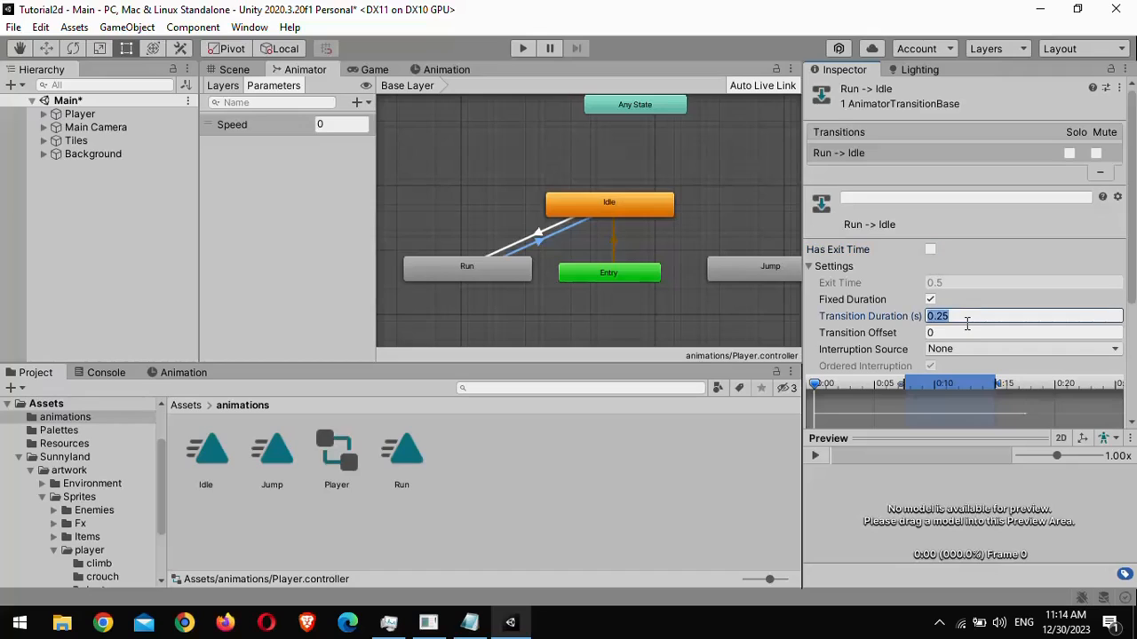
{"action": "type", "text": "0"}
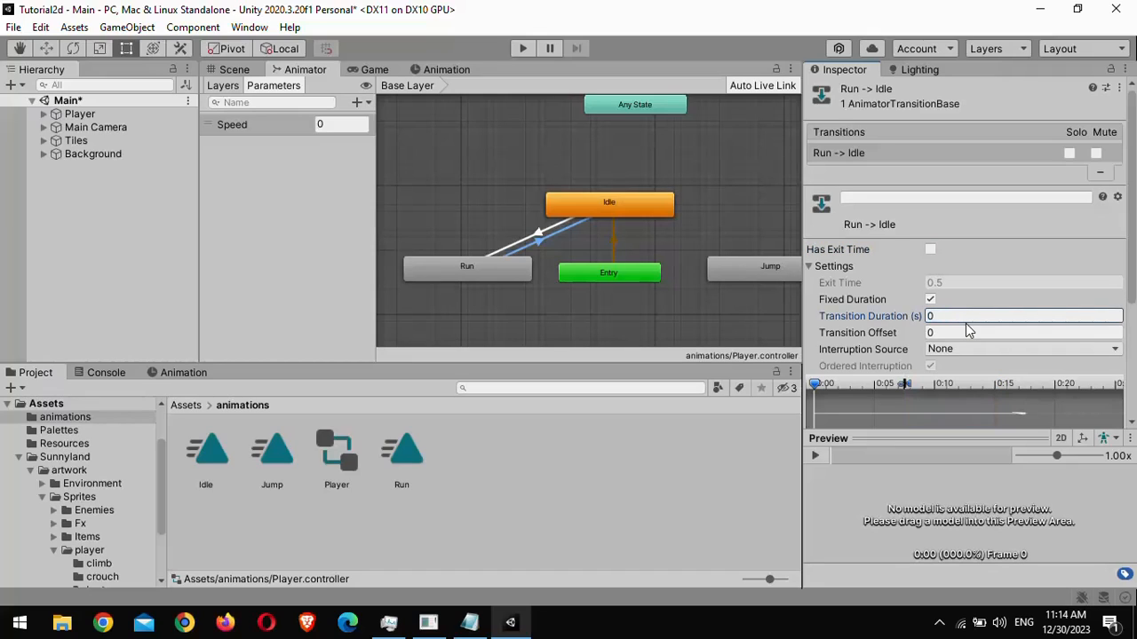
{"action": "left_click", "coordinate": [1133, 281]}
- Add a condition to the Run to Idle transition with Speed Less than 0
{"action": "scroll", "coordinate": [1063, 356], "scroll_direction": "down", "scroll_amount": 4}
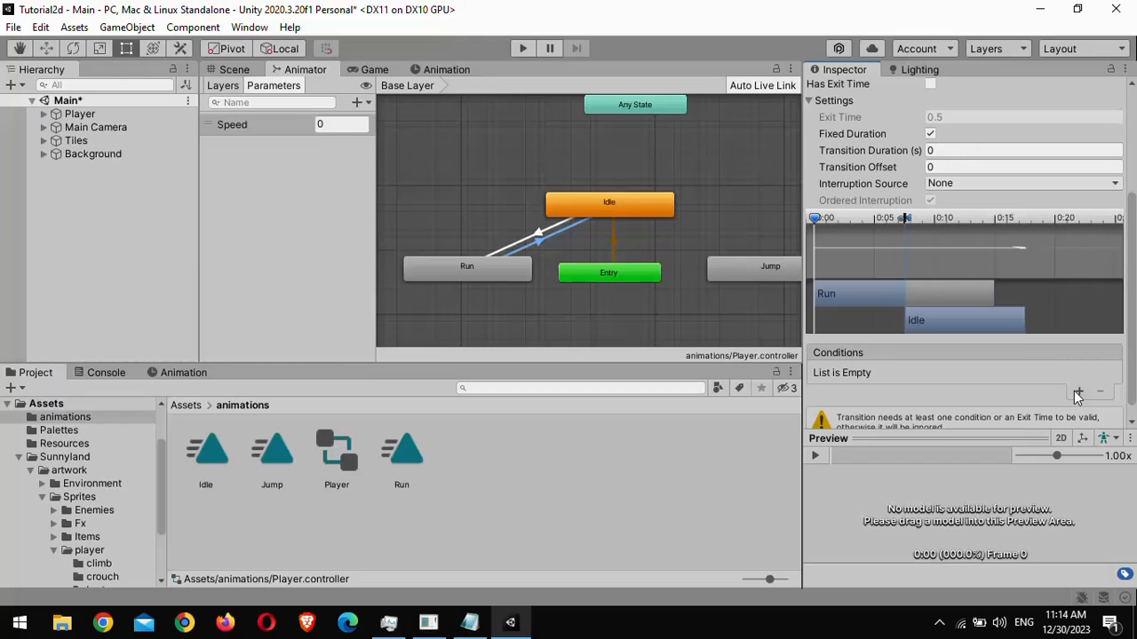
{"action": "left_click", "coordinate": [1078, 390]}
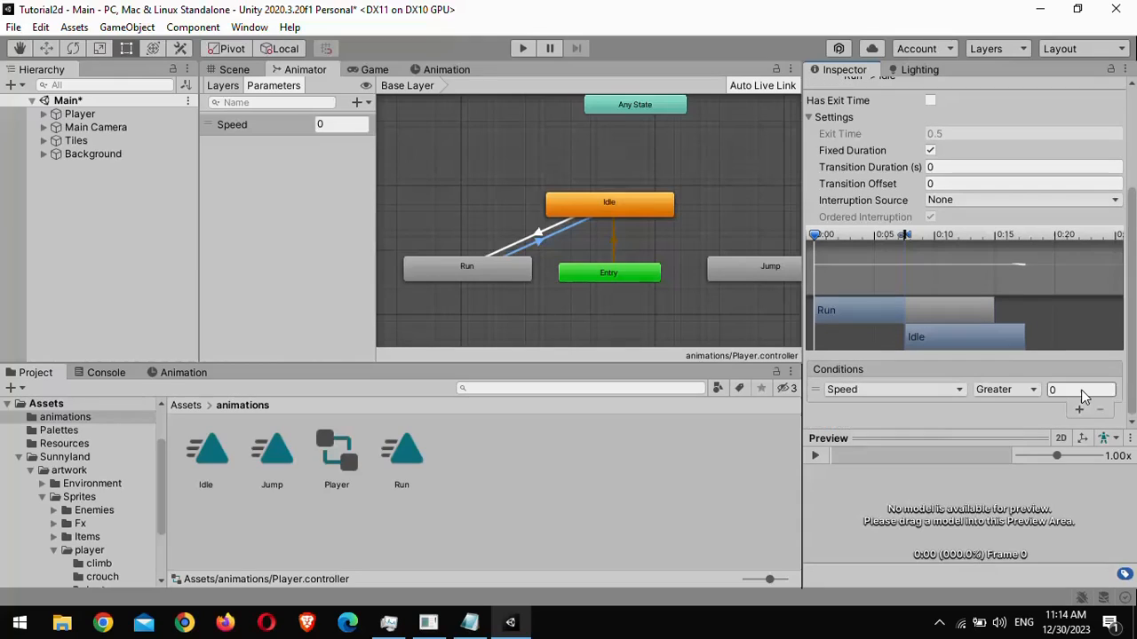
{"action": "left_click", "coordinate": [1033, 392]}
{"action": "left_click", "coordinate": [1023, 427]}
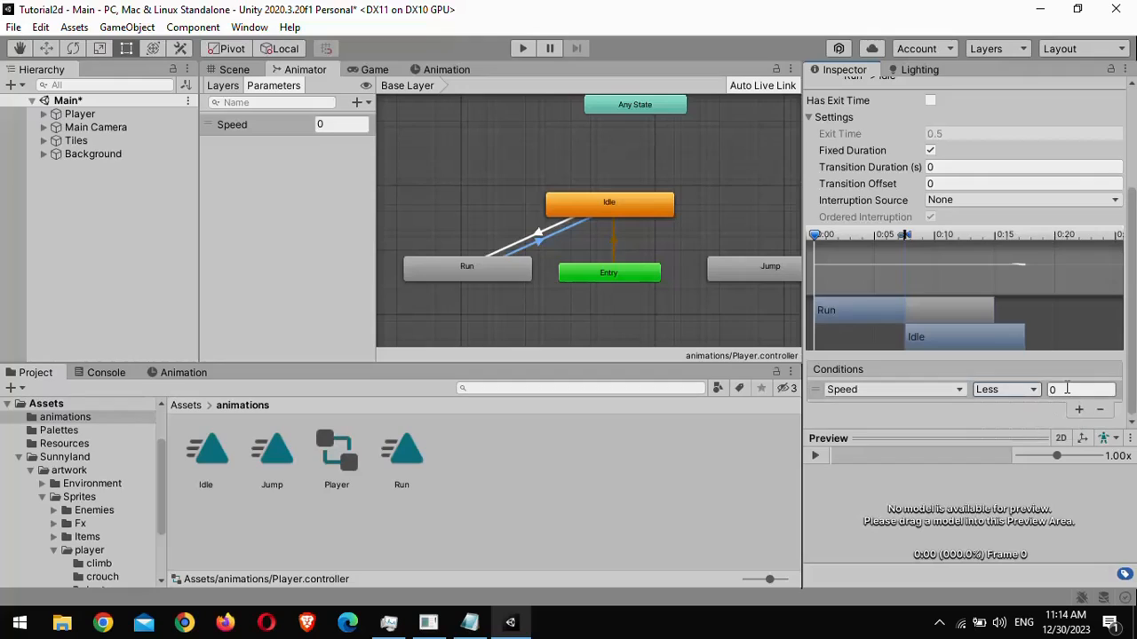
{"action": "left_click", "coordinate": [1066, 389]}
- Declare a field public Animator Anim; at the top of the Player class in the script
{"action": "left_click", "coordinate": [313, 229]}
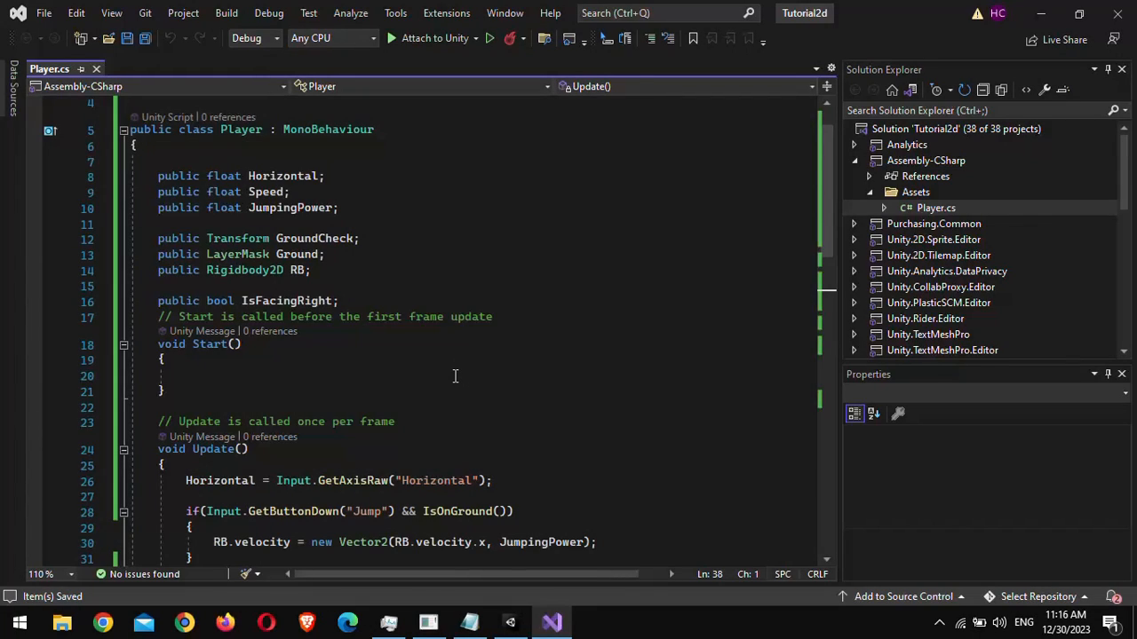
{"action": "left_click", "coordinate": [195, 149]}
{"action": "key", "text": "Return"}
{"action": "type", "text": "public Animator A"}
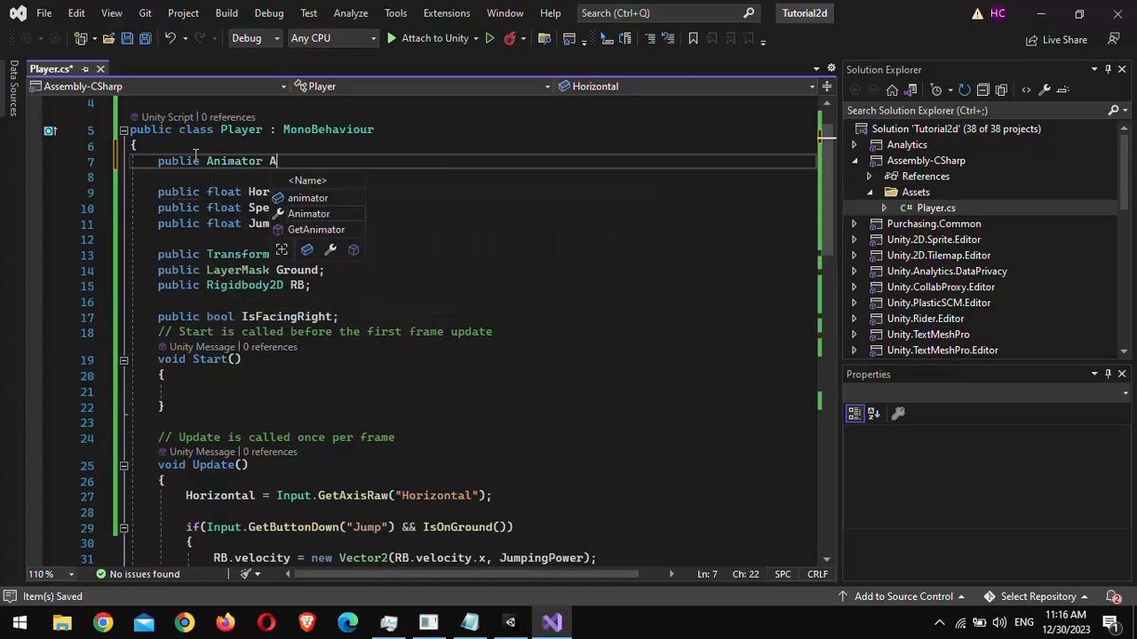
{"action": "type", "text": "nim;"}
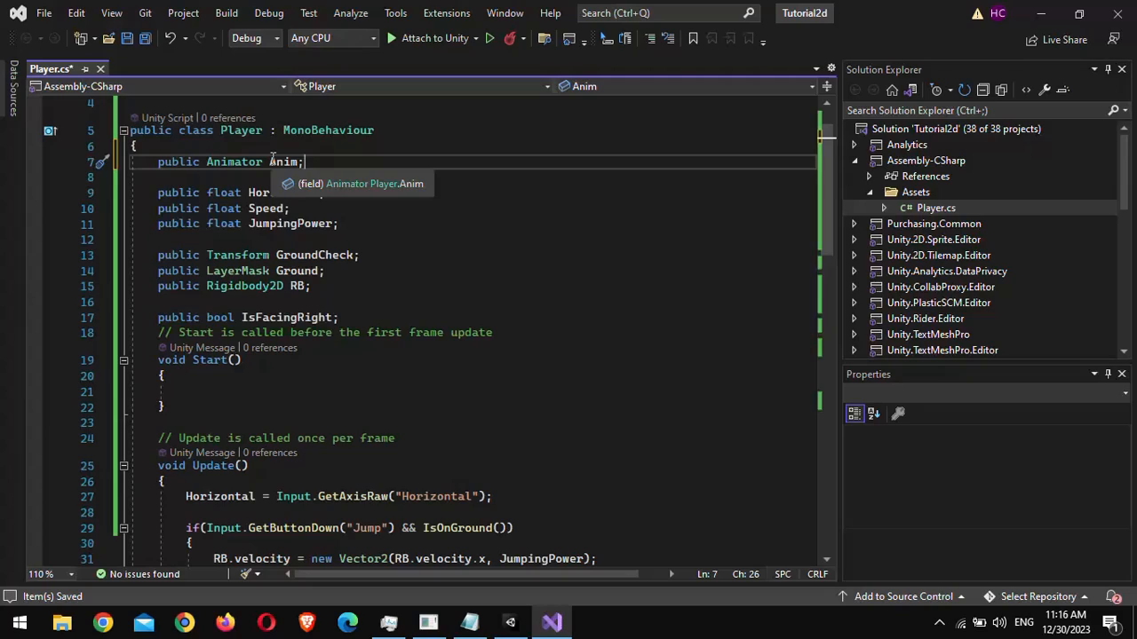
- In Update, below the Horizontal line, add Anim.SetFloat("Speed", Mathf.Abs(Horizontal));
{"action": "scroll", "coordinate": [535, 317], "scroll_direction": "down", "scroll_amount": 4}
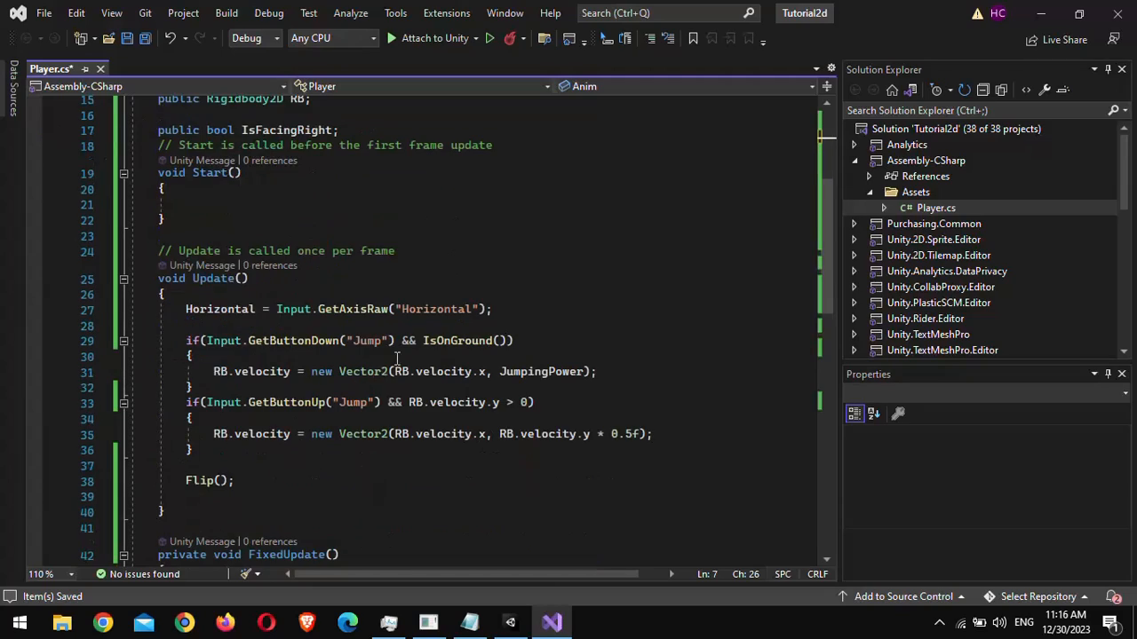
{"action": "left_click", "coordinate": [535, 318]}
{"action": "key", "text": "Return"}
{"action": "key", "text": "Return"}
{"action": "type", "text": "ANim.SetFloat(\"Spe"}
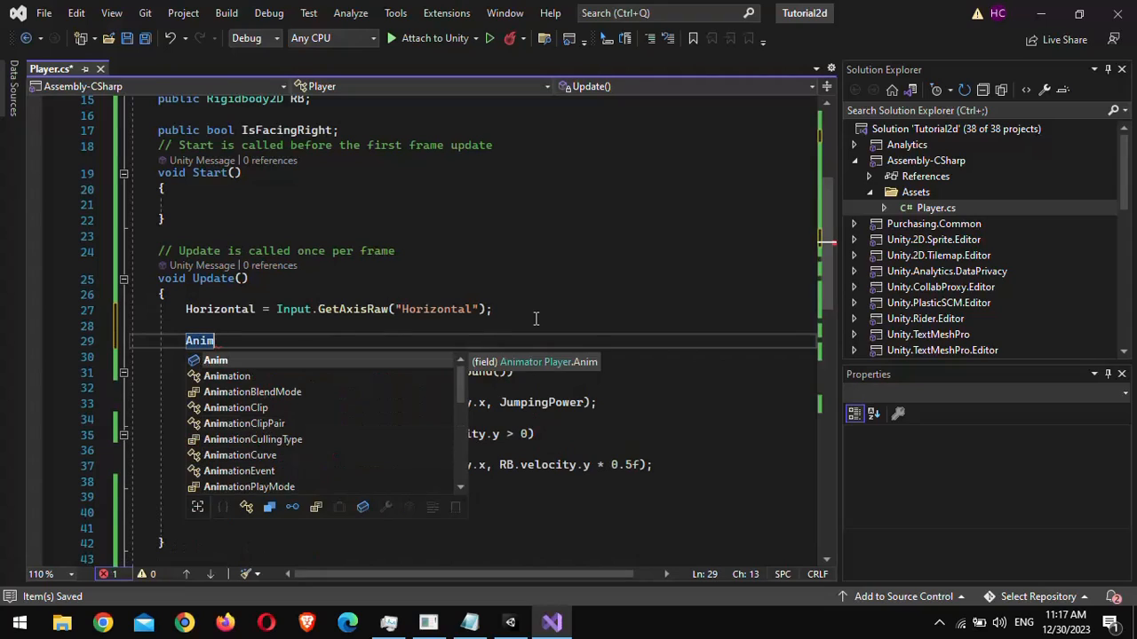
{"action": "type", "text": "ed\",Mathf"}
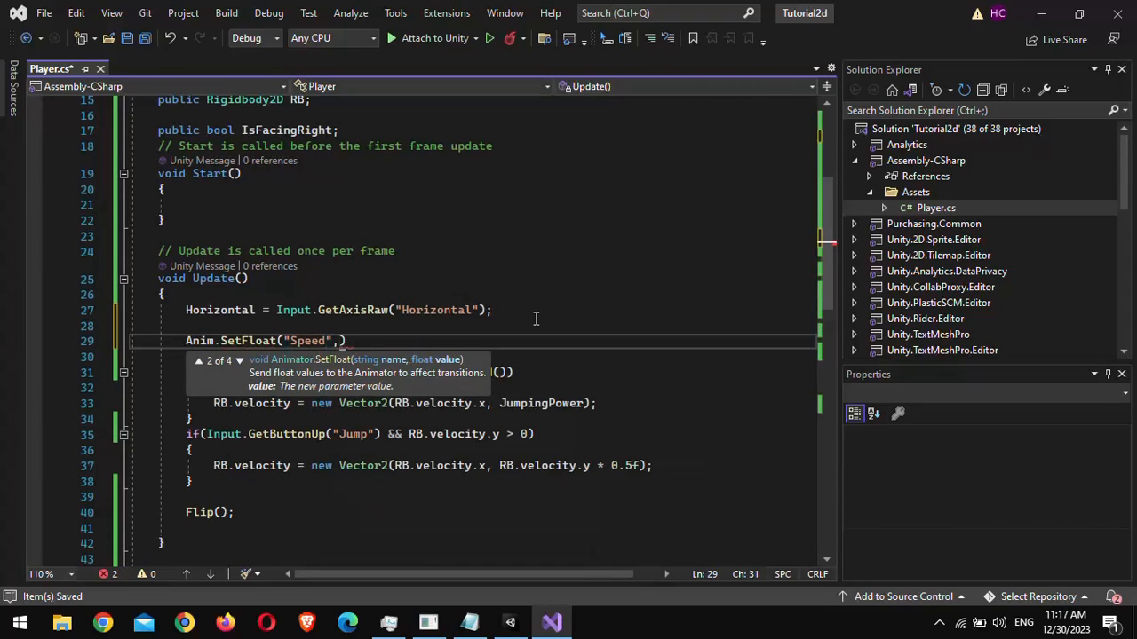
{"action": "type", "text": ".Abs(Horizontal));"}
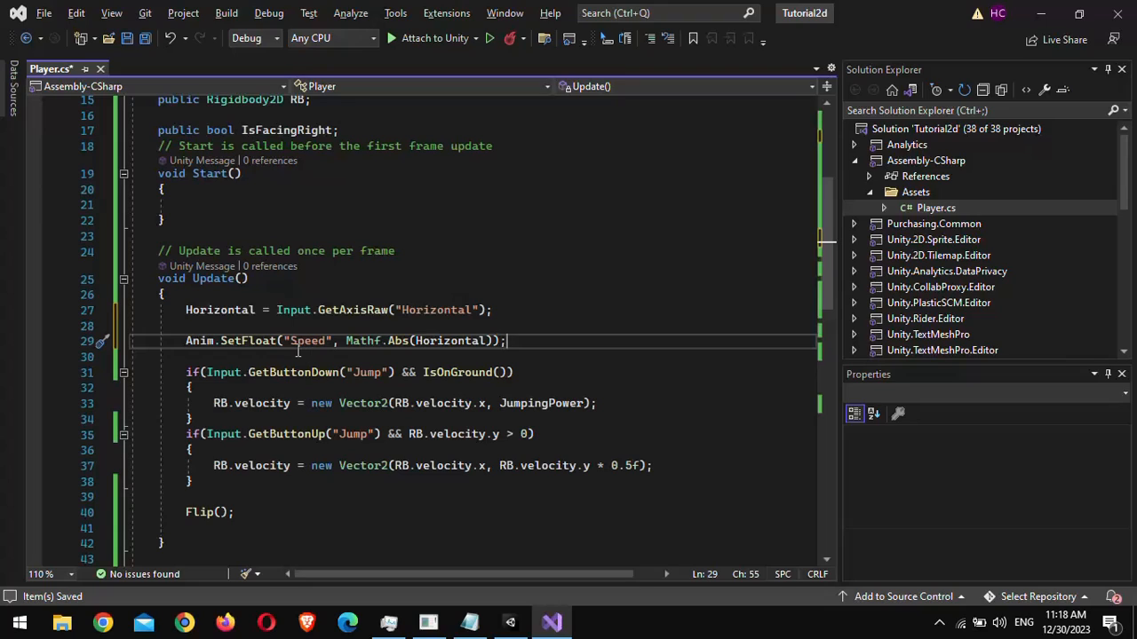
- Back in the editor, assign the Player's Animator component to the Anim field of the Player script
{"action": "key", "text": "alt+Tab"}
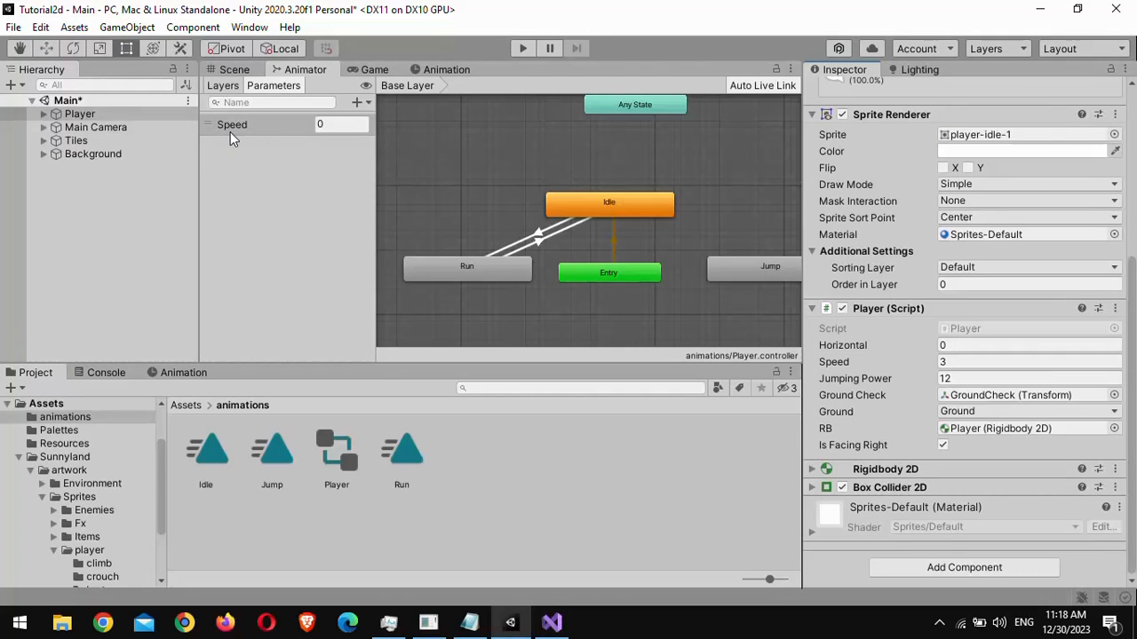
{"action": "key", "text": "alt+Tab"}
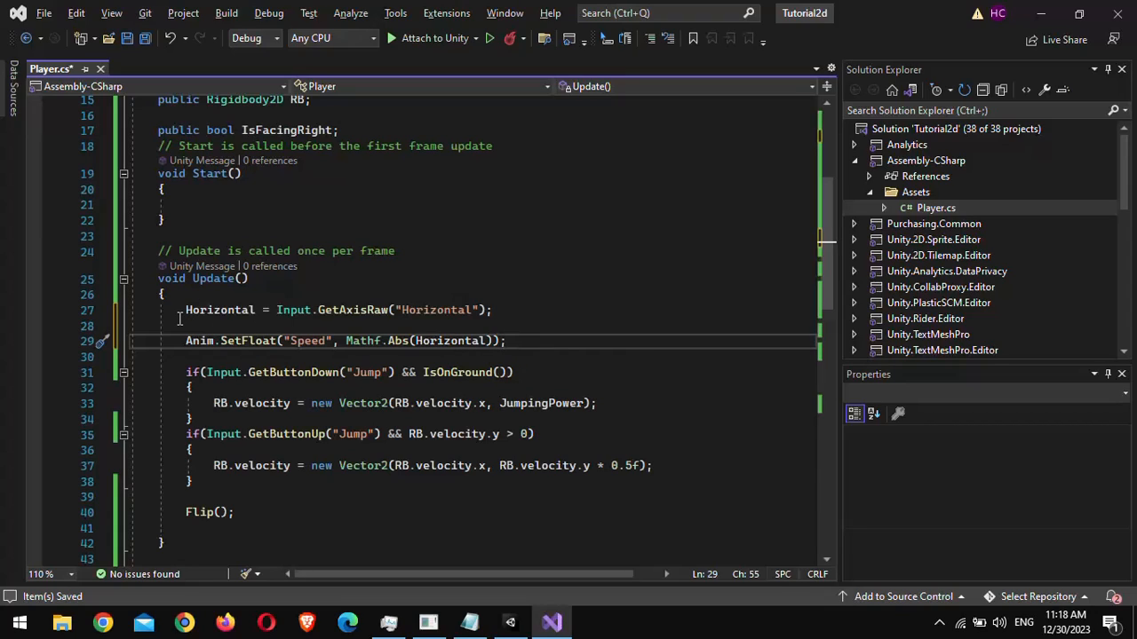
{"action": "key", "text": "alt+Tab"}
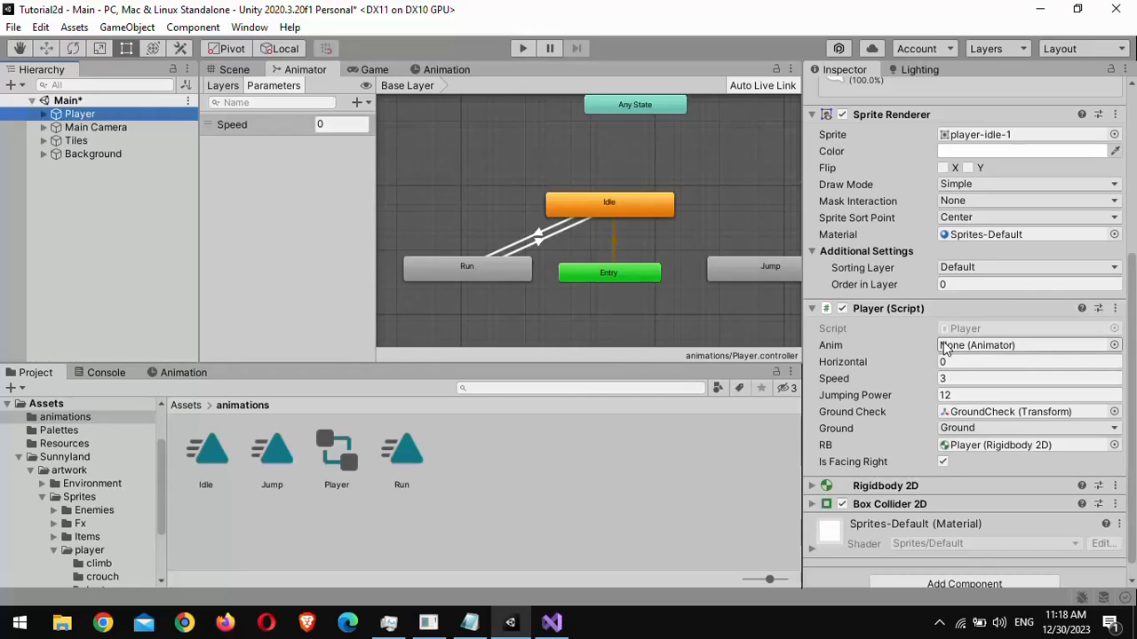
{"action": "left_click", "coordinate": [849, 220]}
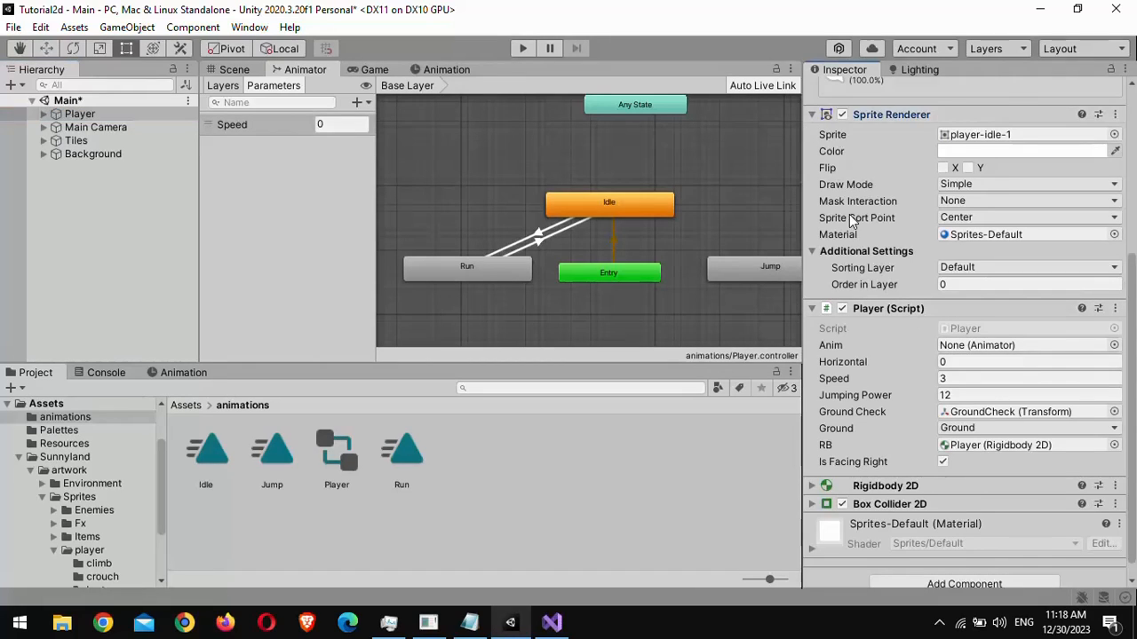
{"action": "left_click", "coordinate": [863, 116]}
{"action": "scroll", "coordinate": [888, 278], "scroll_direction": "up", "scroll_amount": 3}
{"action": "left_click_drag", "start_coordinate": [879, 213], "coordinate": [955, 435]}
- Enter Play mode and test the player's idle, run and jump animations in the Game view
{"action": "left_click", "coordinate": [384, 69]}
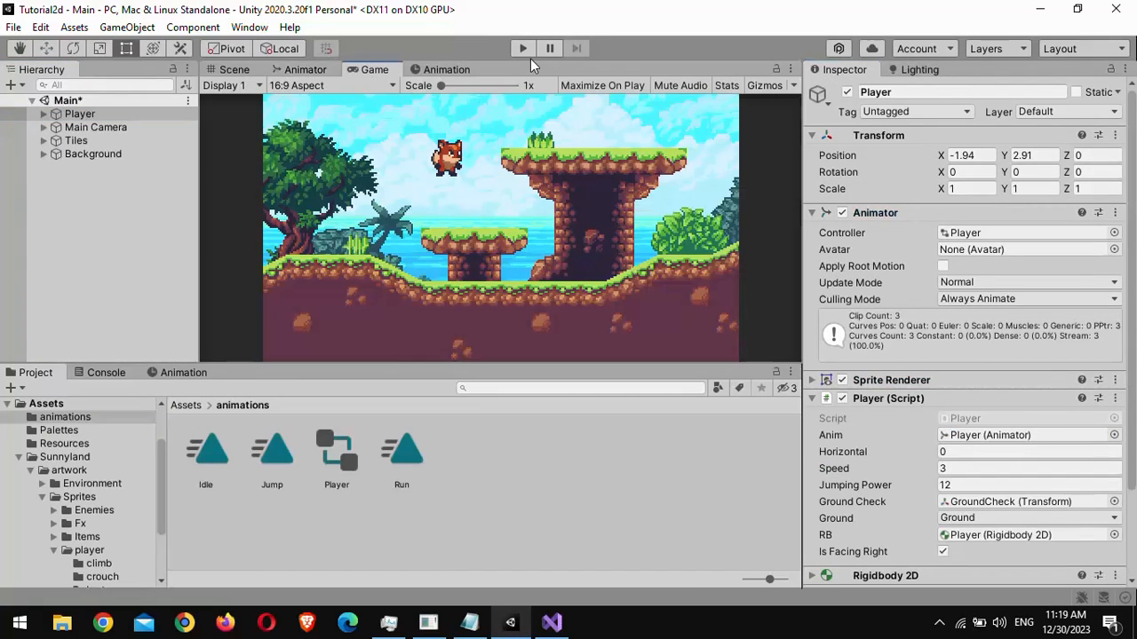
{"action": "left_click", "coordinate": [523, 50]}
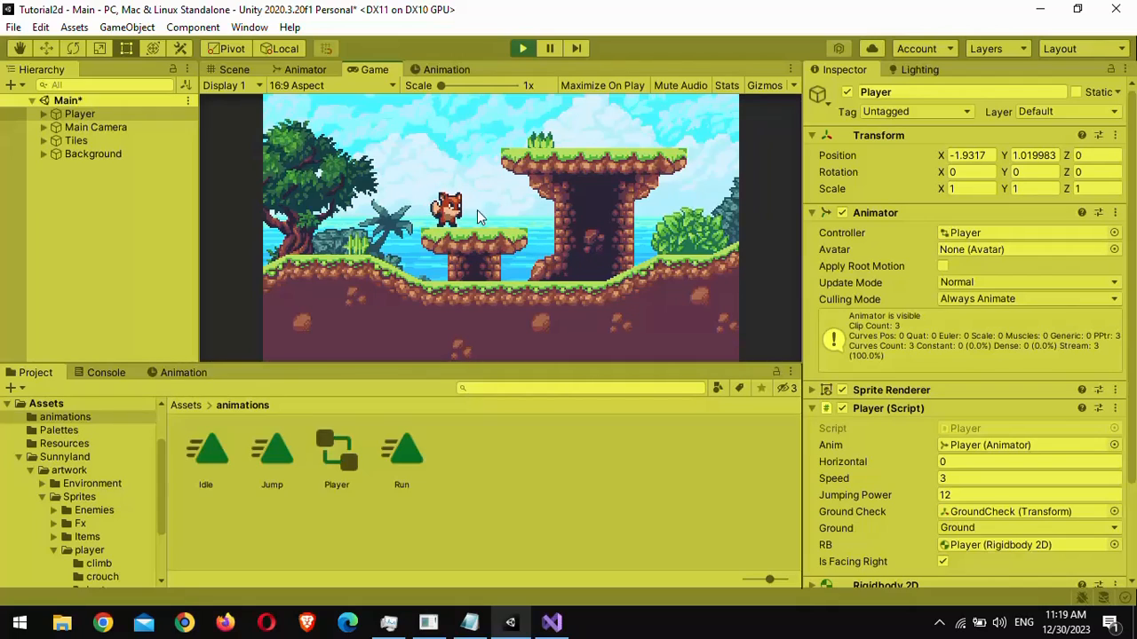
{"action": "left_click", "coordinate": [302, 69]}
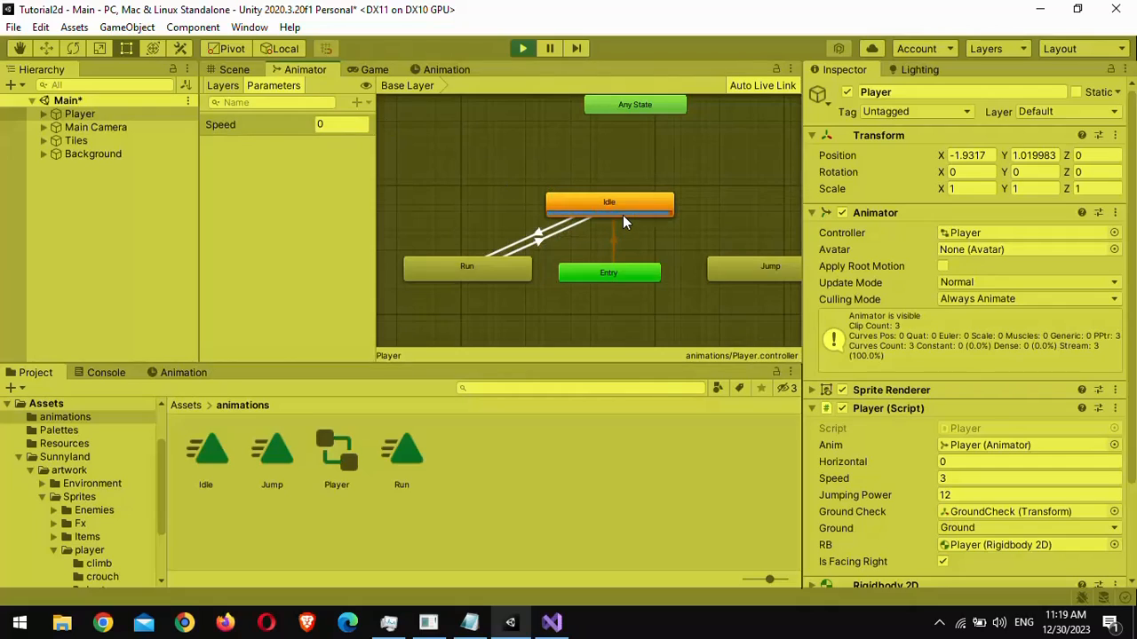
{"action": "left_click", "coordinate": [374, 70]}
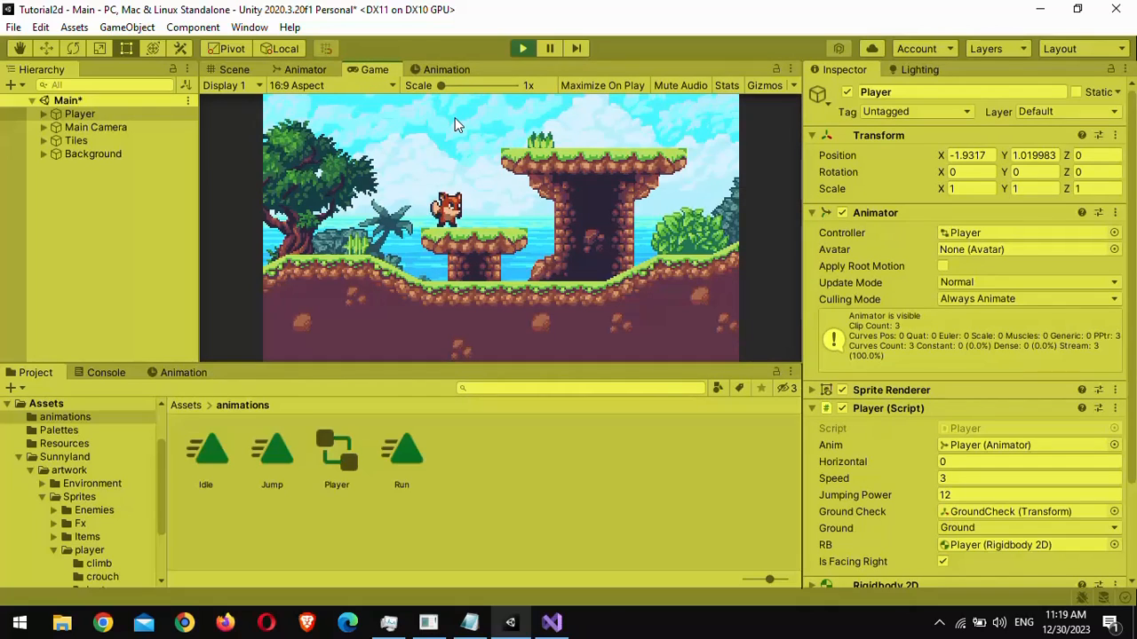
{"action": "key", "text": "Left"}
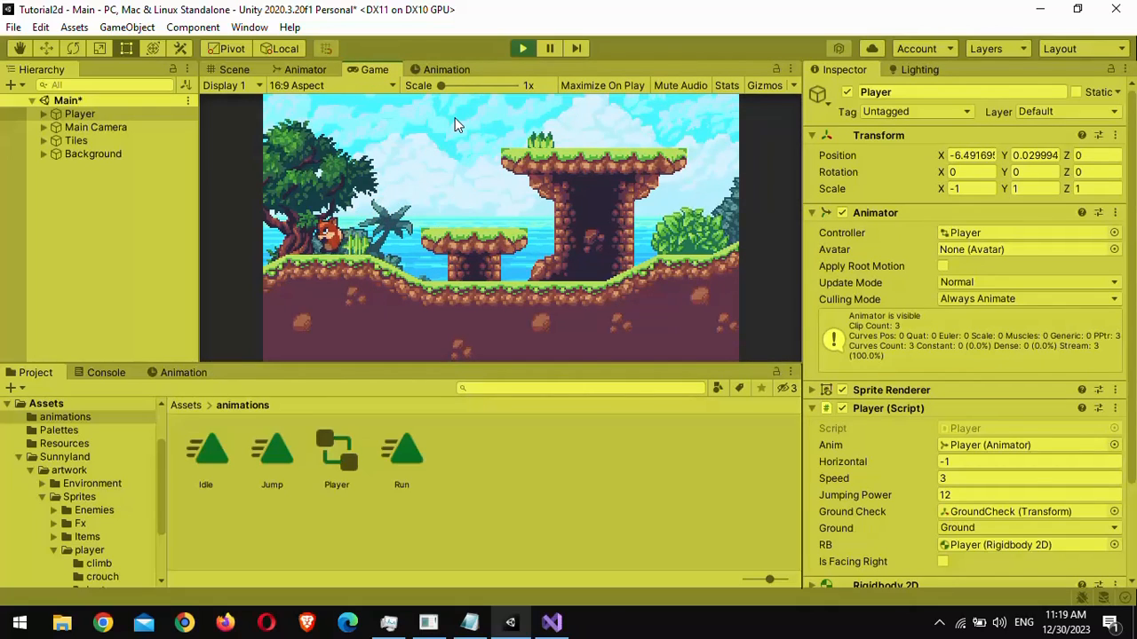
{"action": "key", "text": "Right"}
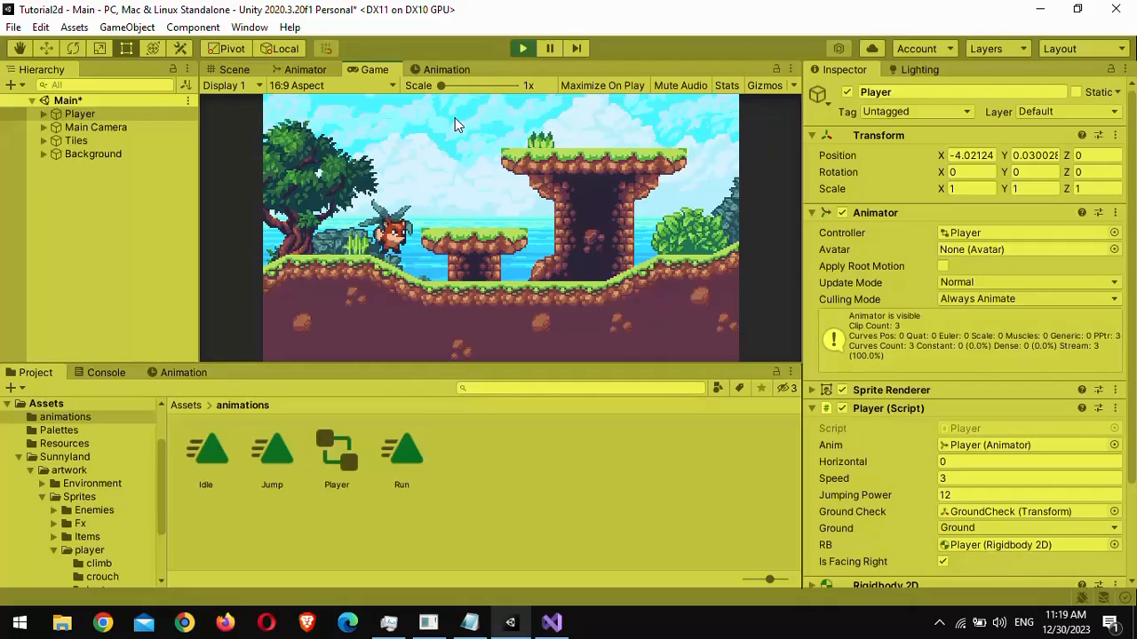
{"action": "key", "text": "space"}
{"action": "key", "text": "Right"}
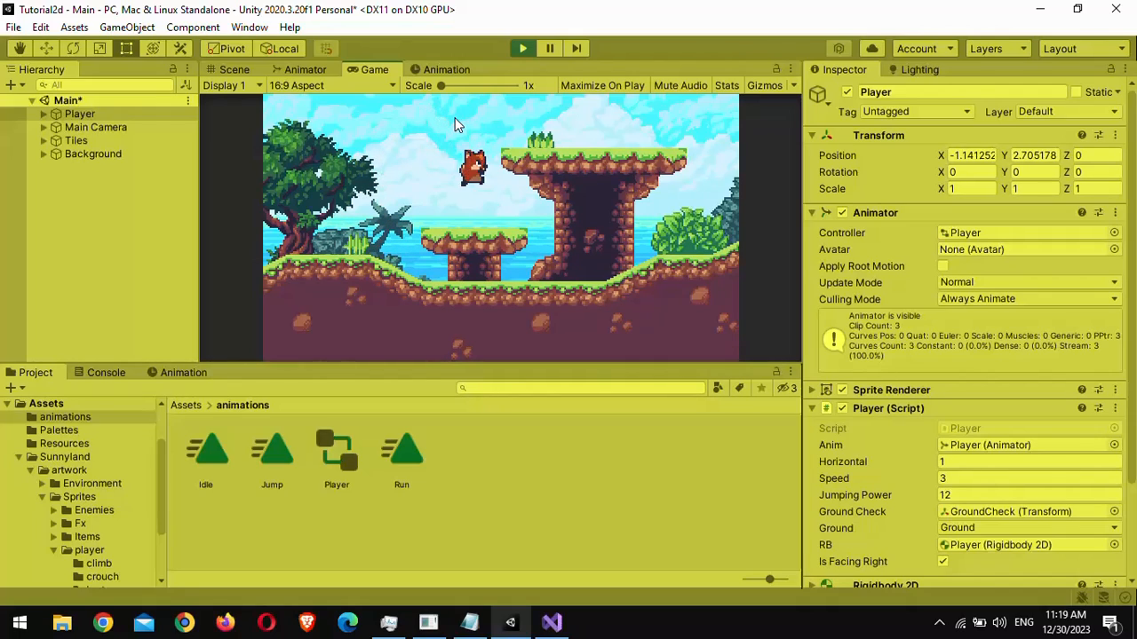
{"action": "key", "text": "Left"}
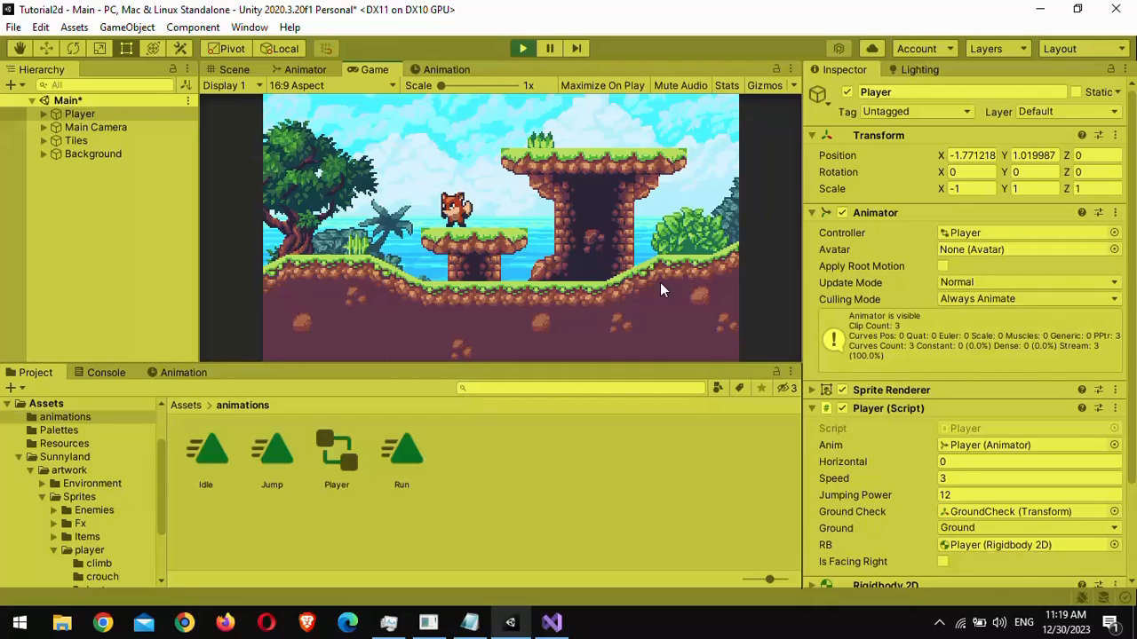
- Set the Player script's Speed to 8 and test moving and jumping the player again
{"action": "left_click", "coordinate": [968, 479]}
{"action": "type", "text": "8"}
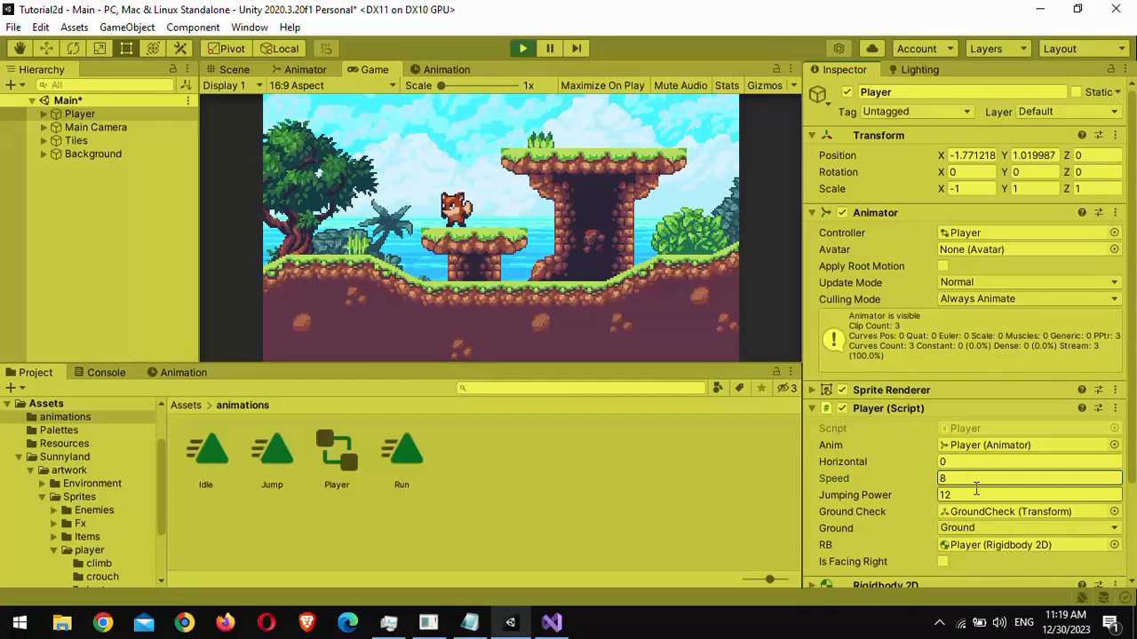
{"action": "left_click", "coordinate": [454, 314]}
{"action": "key", "text": "Left"}
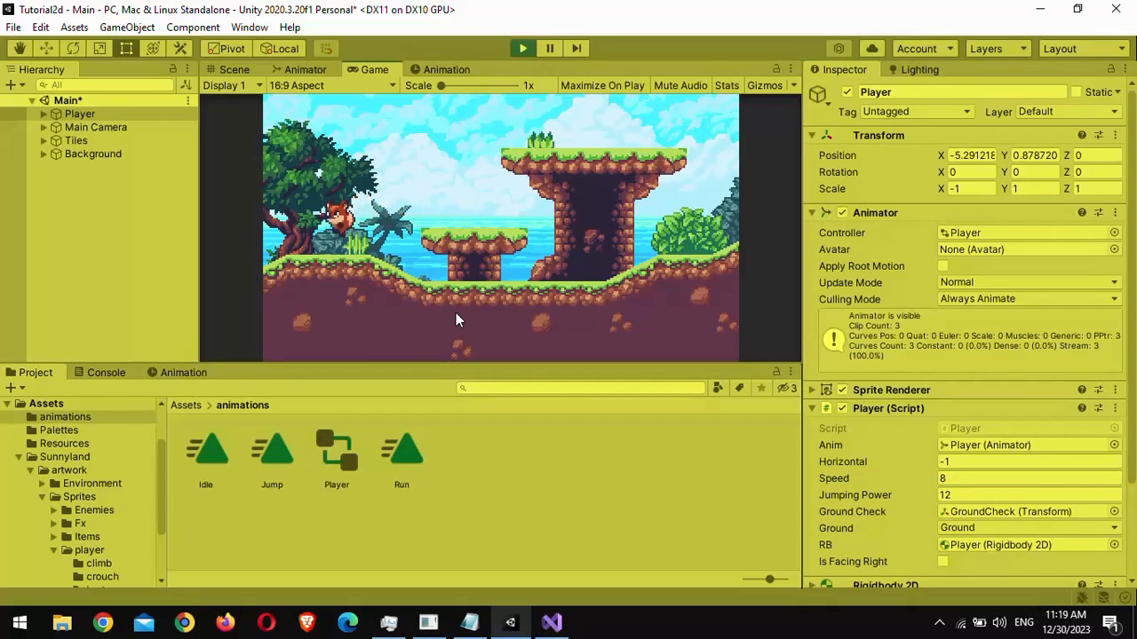
{"action": "key", "text": "Right"}
{"action": "key", "text": "space"}
{"action": "key", "text": "Left"}
{"action": "key", "text": "Right"}
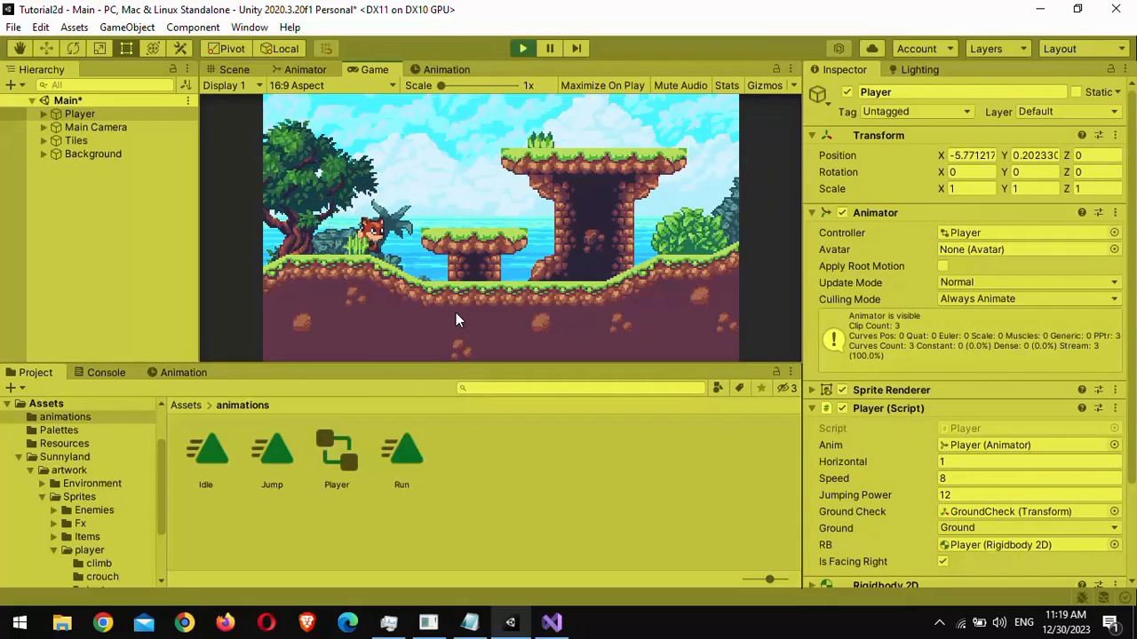
- Test the player's running and jumping in the Game view, then exit Play mode
{"action": "key", "text": "space"}
{"action": "key", "text": "Left"}
{"action": "key", "text": "Right"}
{"action": "key", "text": "space"}
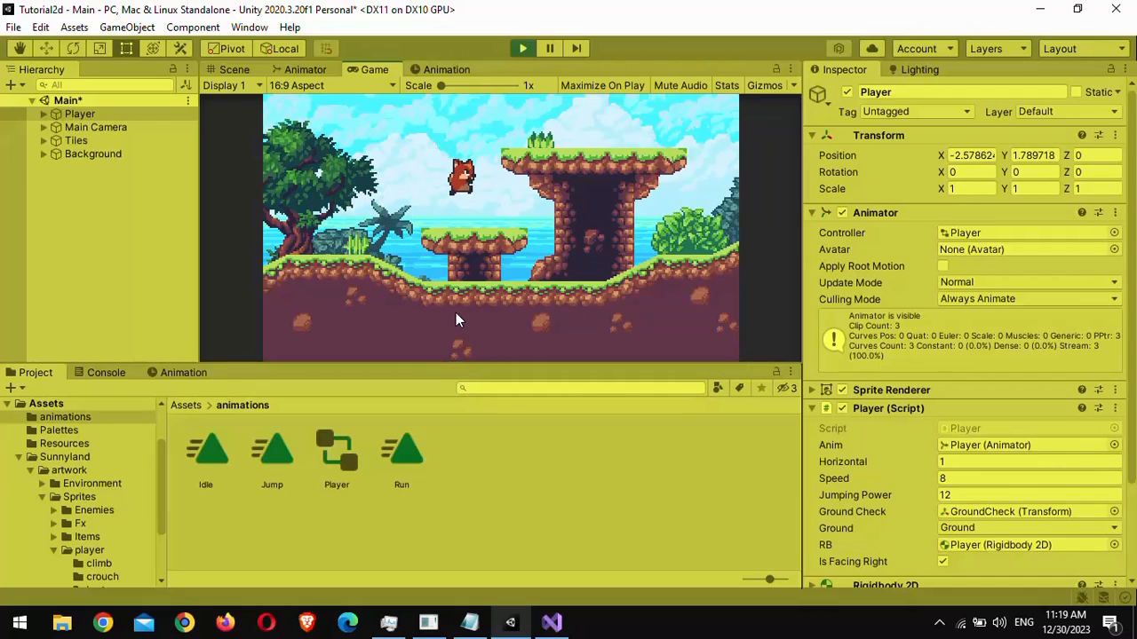
{"action": "key", "text": "Left"}
{"action": "key", "text": "Right"}
{"action": "key", "text": "Left"}
{"action": "key", "text": "Right"}
{"action": "key", "text": "Left"}
{"action": "key", "text": "Right"}
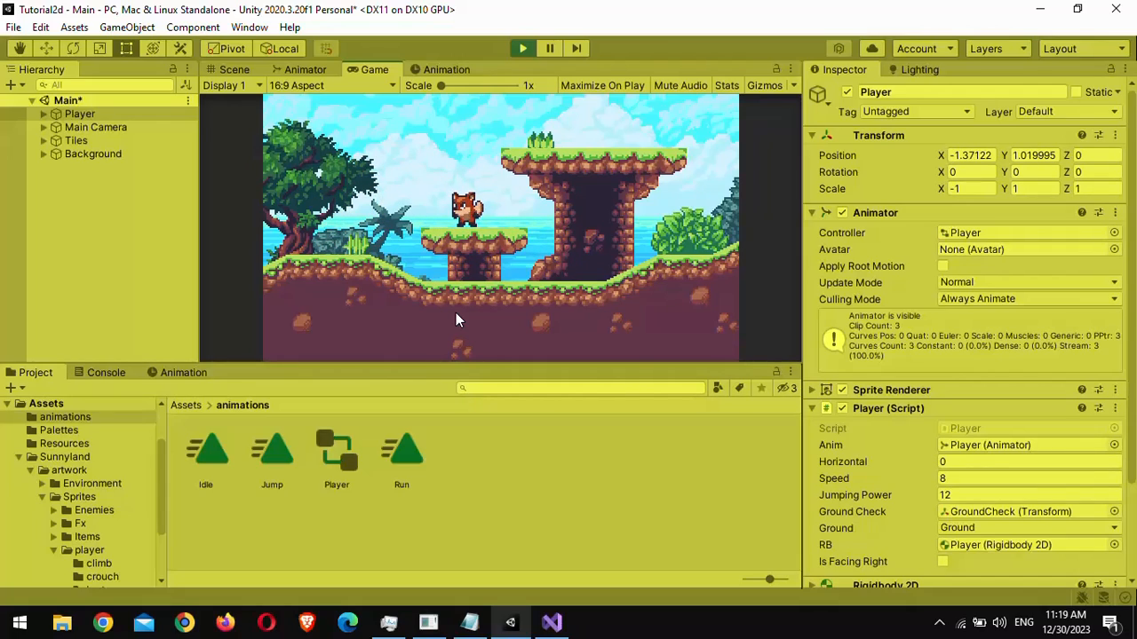
{"action": "key", "text": "ctrl+p"}
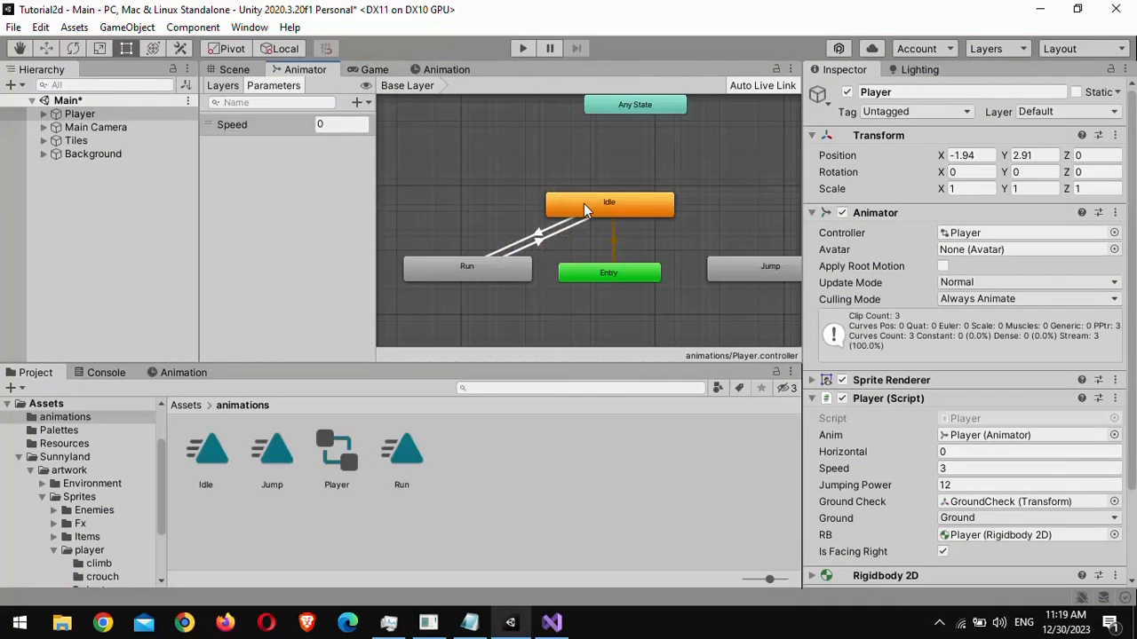
- Rearrange the Animator states, placing Run above Idle and Jump above Any State
{"action": "middle_click_drag", "start_coordinate": [582, 202], "coordinate": [503, 239]}
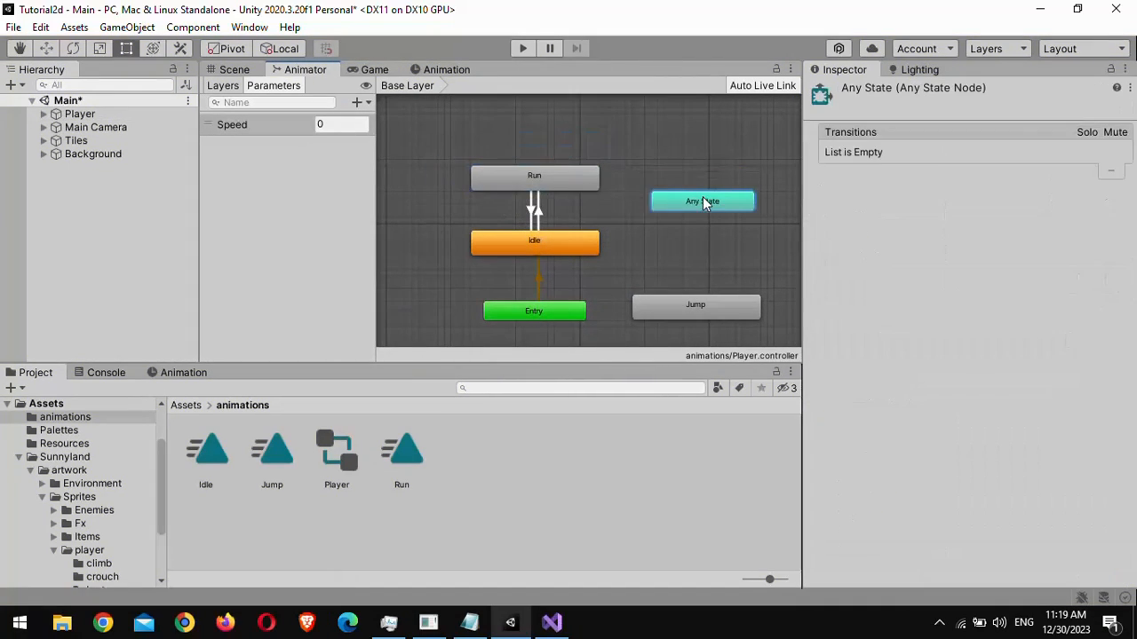
{"action": "left_click_drag", "start_coordinate": [703, 196], "coordinate": [713, 213]}
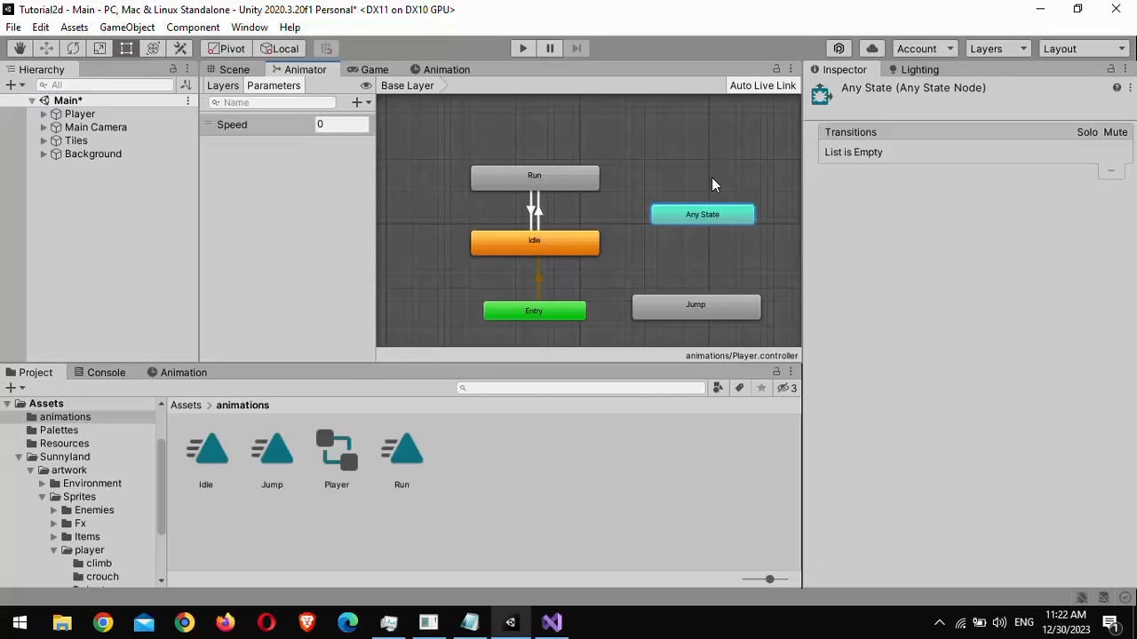
{"action": "left_click_drag", "start_coordinate": [696, 306], "coordinate": [702, 171]}
{"action": "left_click_drag", "start_coordinate": [705, 215], "coordinate": [705, 305]}
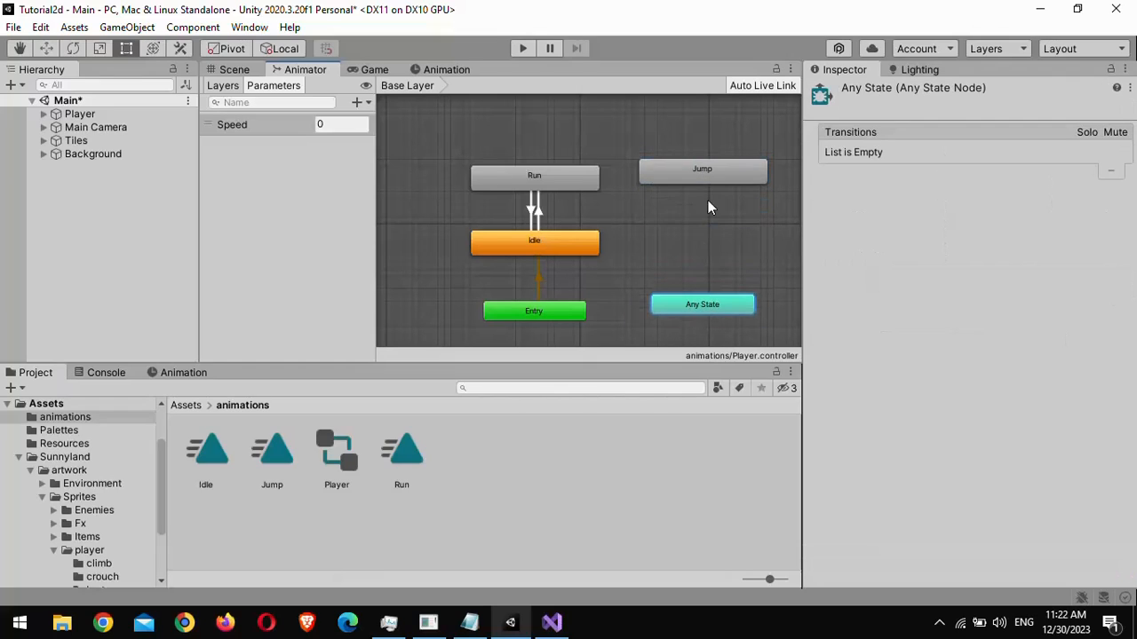
{"action": "left_click_drag", "start_coordinate": [707, 174], "coordinate": [712, 211]}
- Make a transition from Any State to Jump and select it
{"action": "right_click", "coordinate": [713, 305]}
{"action": "left_click", "coordinate": [773, 313]}
{"action": "left_click", "coordinate": [708, 212]}
{"action": "left_click", "coordinate": [707, 263]}
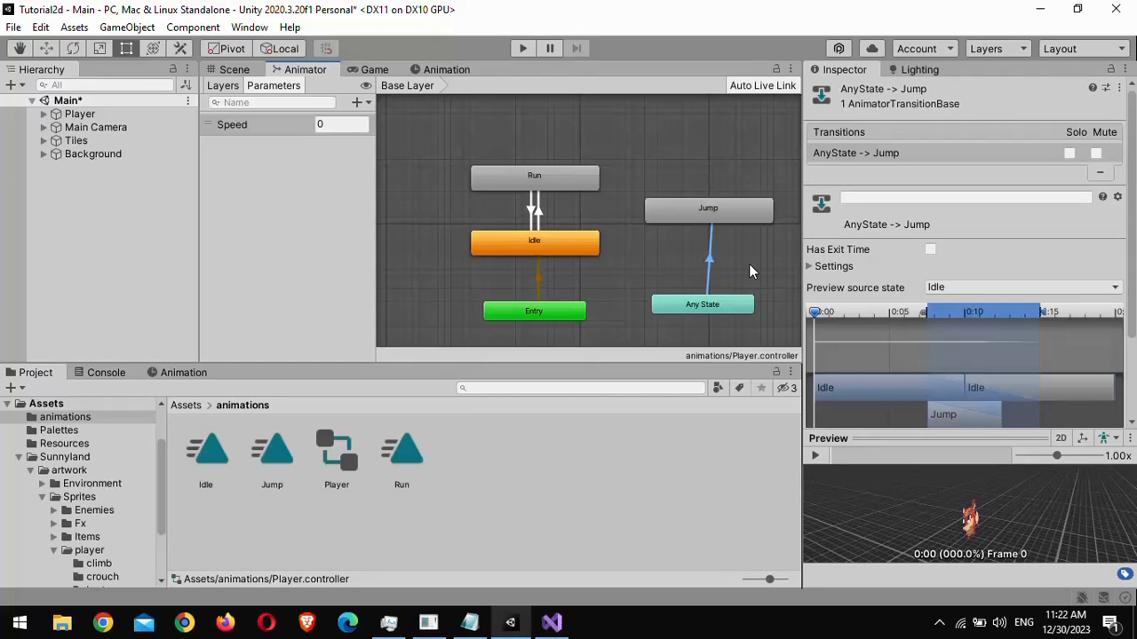
- Set the Any State to Jump transition's Transition Duration to 0
{"action": "left_click", "coordinate": [818, 266]}
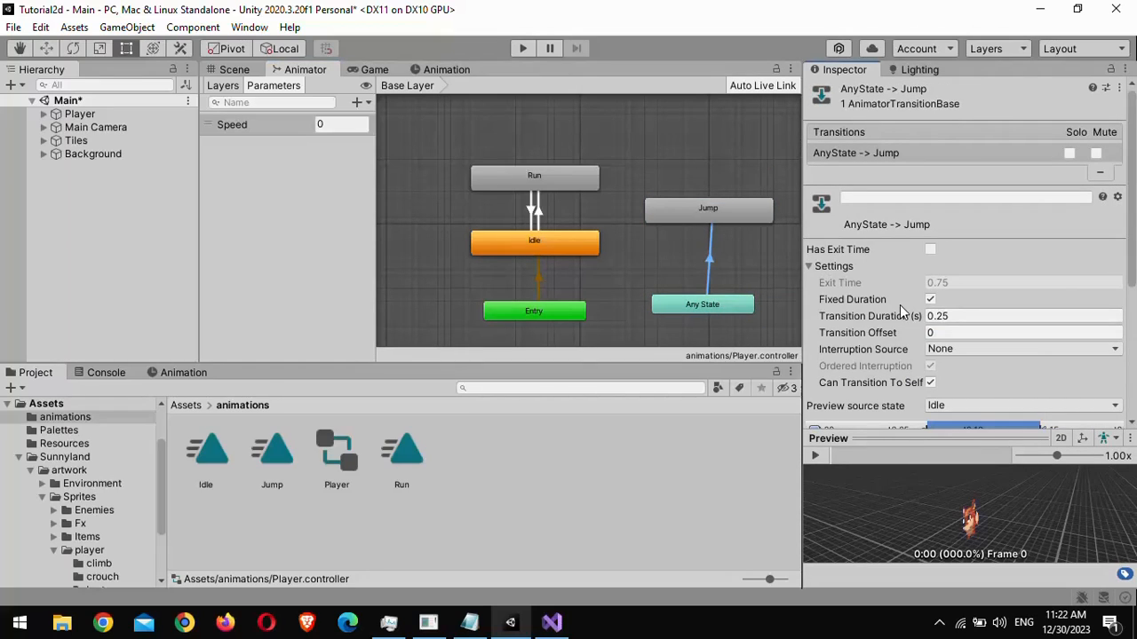
{"action": "left_click", "coordinate": [950, 316]}
{"action": "double_click", "coordinate": [950, 316]}
{"action": "type", "text": "0"}
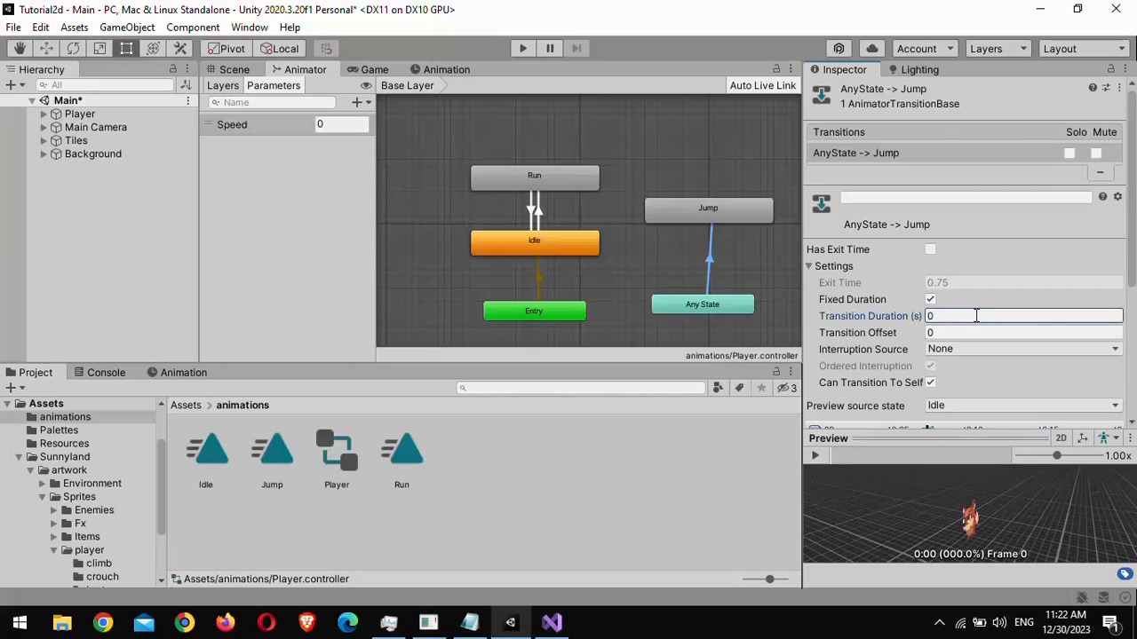
{"action": "scroll", "coordinate": [911, 410], "scroll_direction": "down", "scroll_amount": 4}
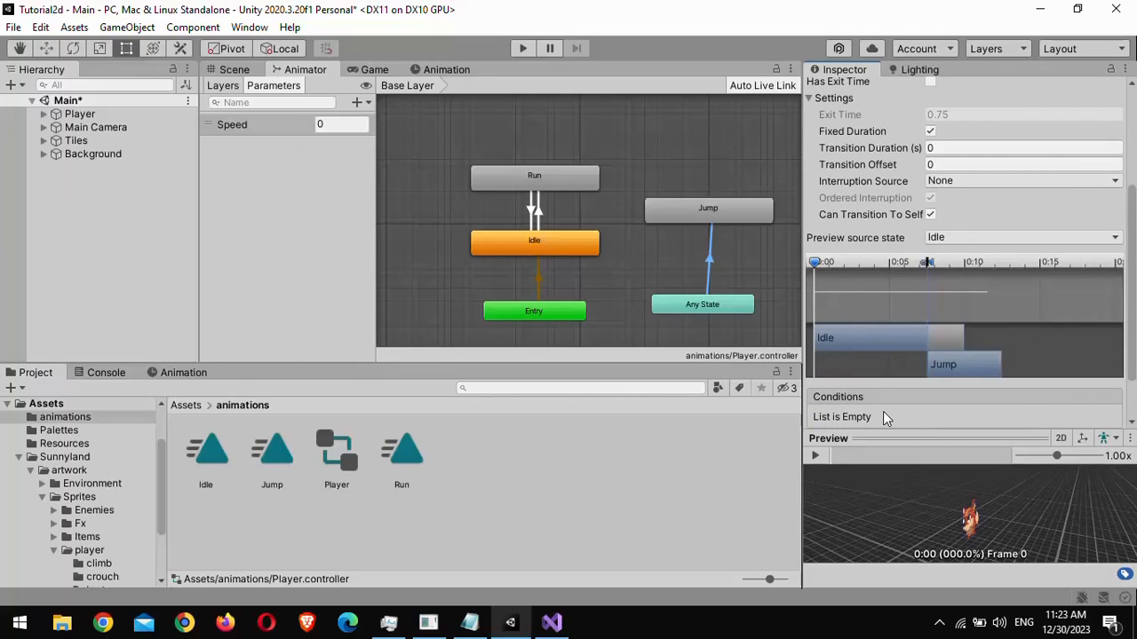
- Add a Bool parameter named Jumping to the Animator
{"action": "left_click", "coordinate": [358, 103]}
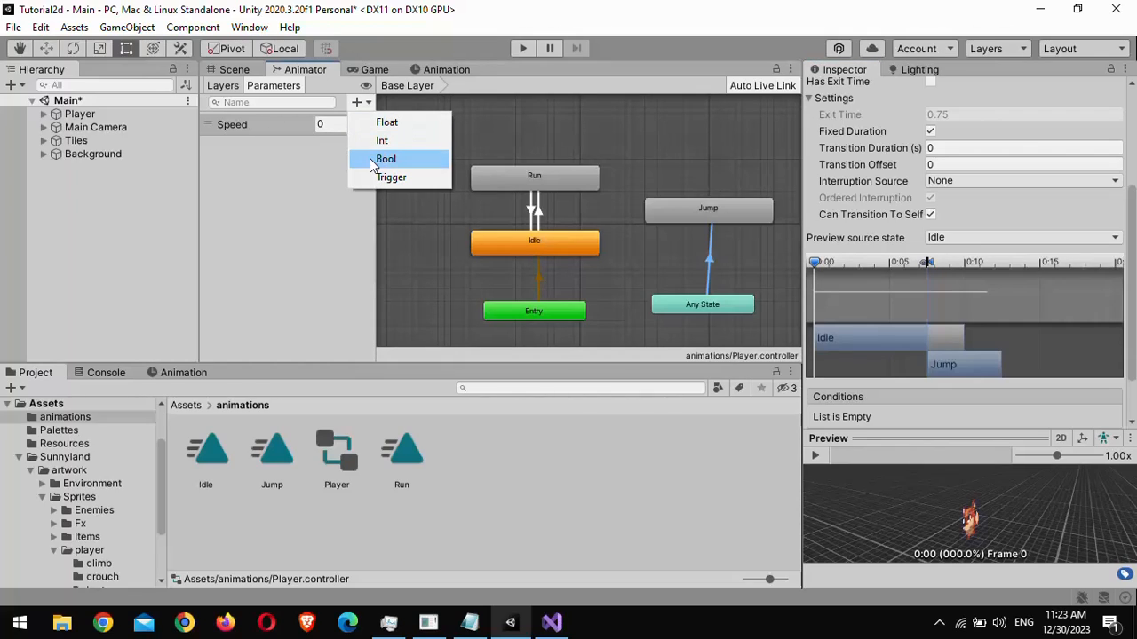
{"action": "left_click", "coordinate": [374, 165]}
{"action": "type", "text": "Jumping"}
{"action": "key", "text": "Return"}
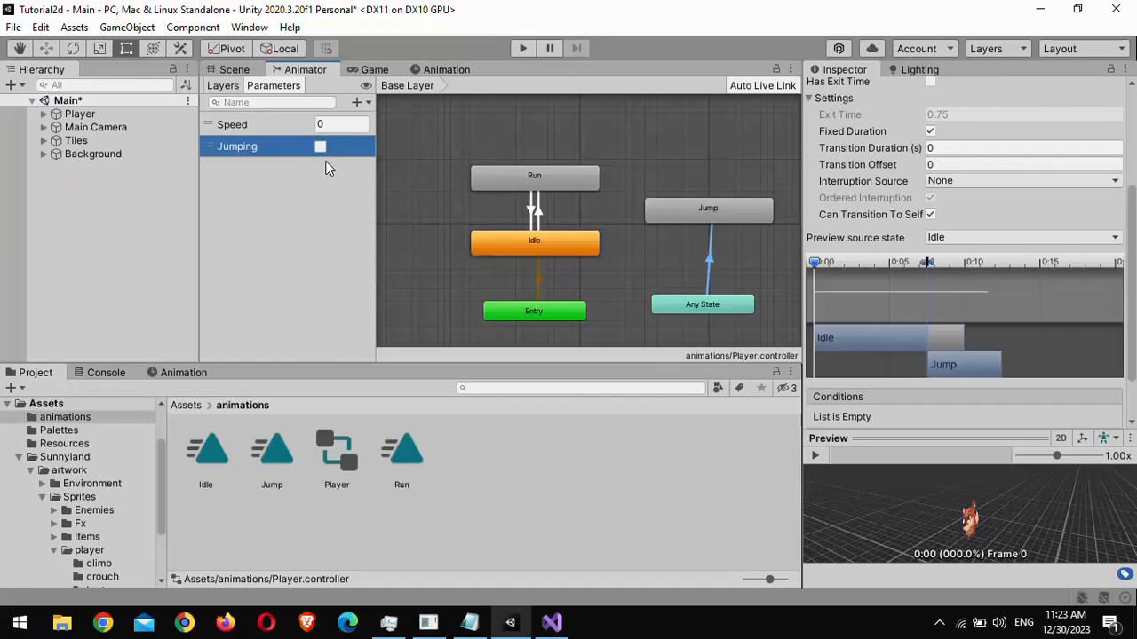
- Add a condition to the Any State to Jump transition requiring Jumping to be true
{"action": "left_click", "coordinate": [701, 303]}
{"action": "left_click", "coordinate": [711, 257]}
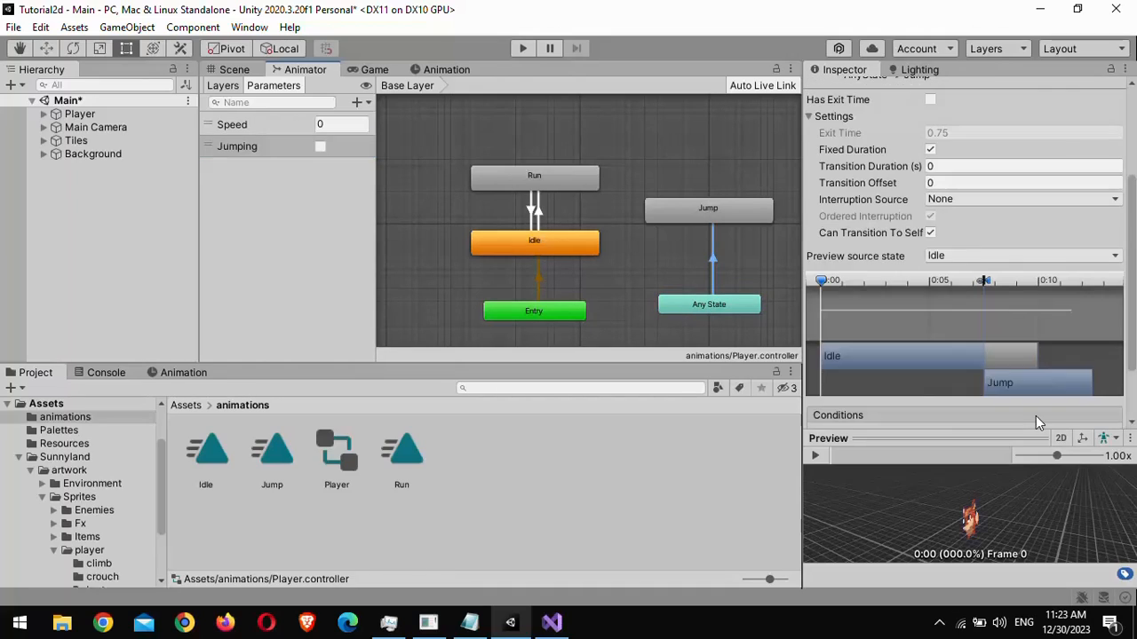
{"action": "scroll", "coordinate": [1036, 416], "scroll_direction": "down", "scroll_amount": 2}
{"action": "left_click", "coordinate": [1071, 376]}
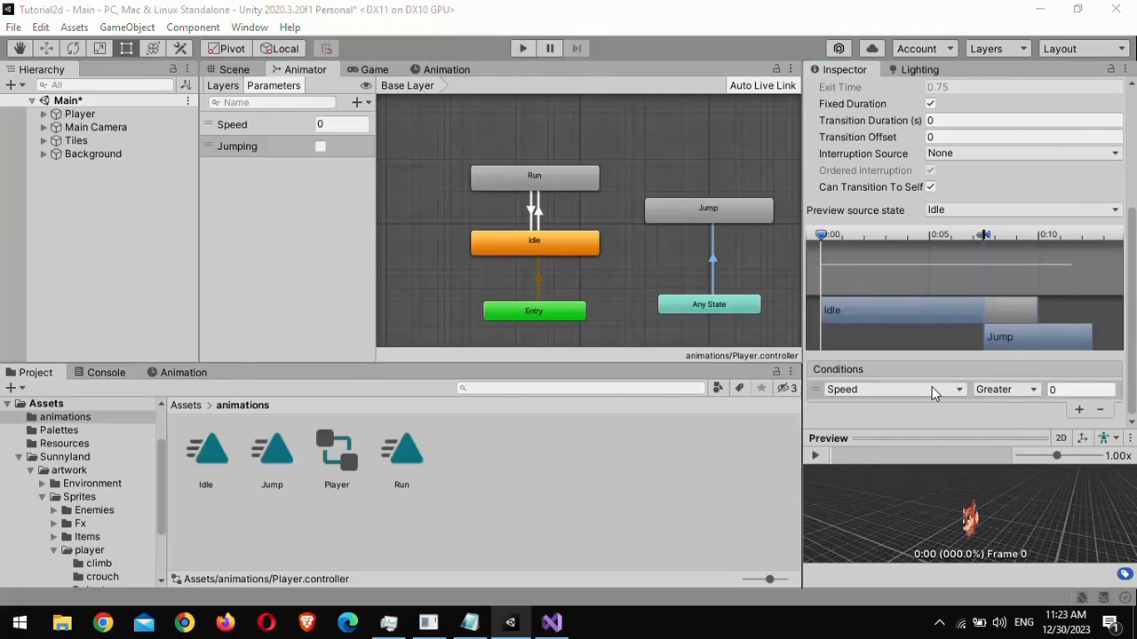
{"action": "left_click", "coordinate": [908, 394]}
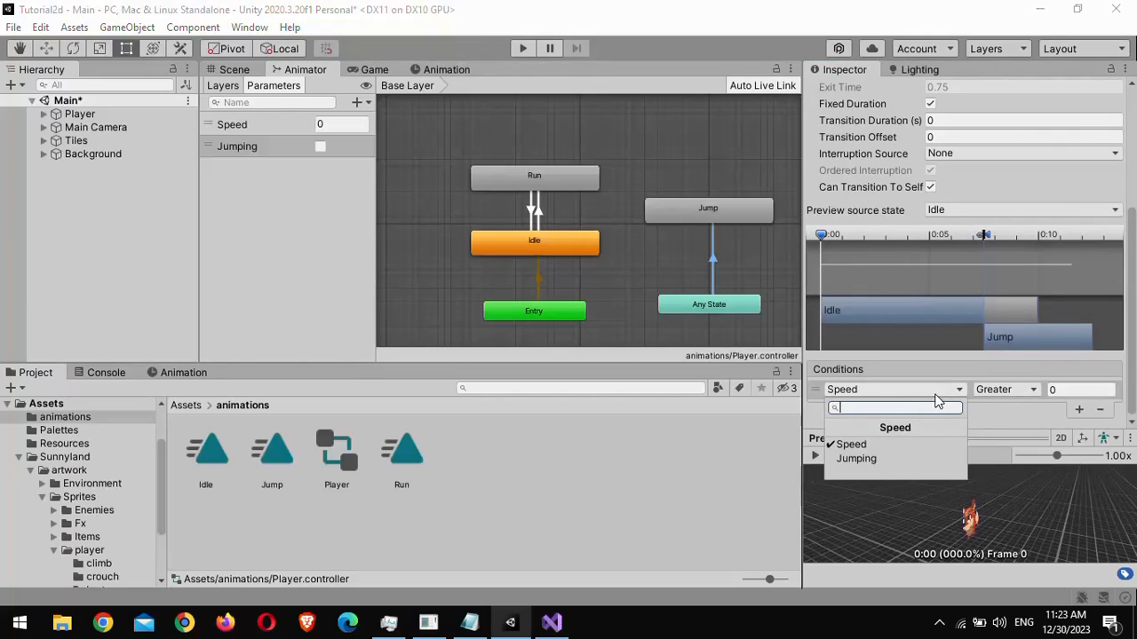
{"action": "left_click", "coordinate": [859, 462]}
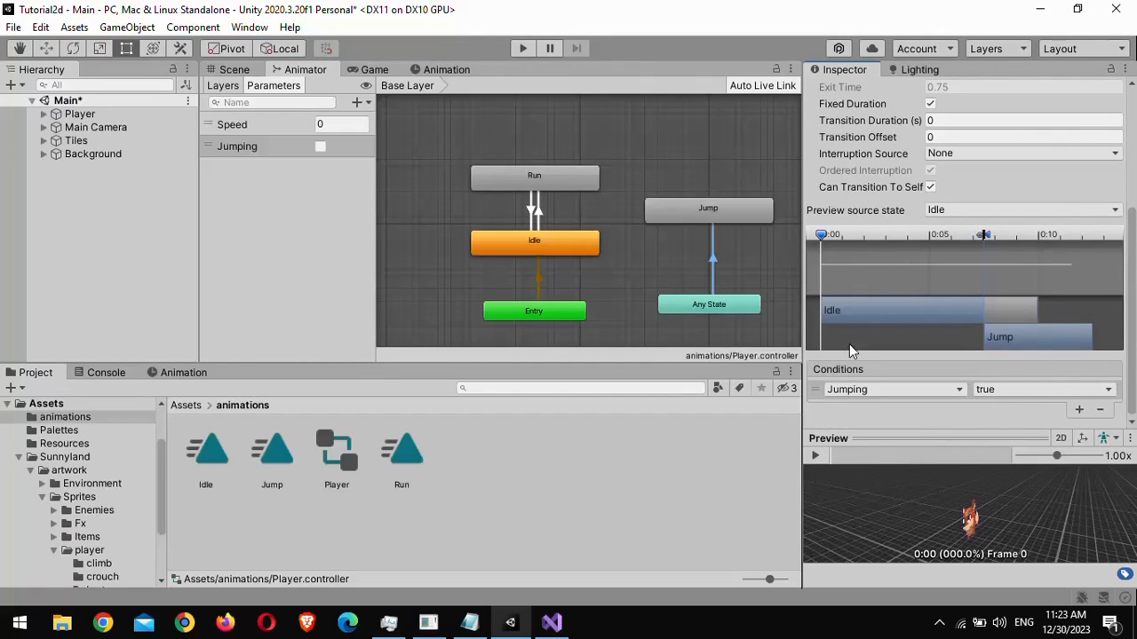
- Make transitions from the Jump state to Run and from Jump to Idle
{"action": "left_click", "coordinate": [687, 284]}
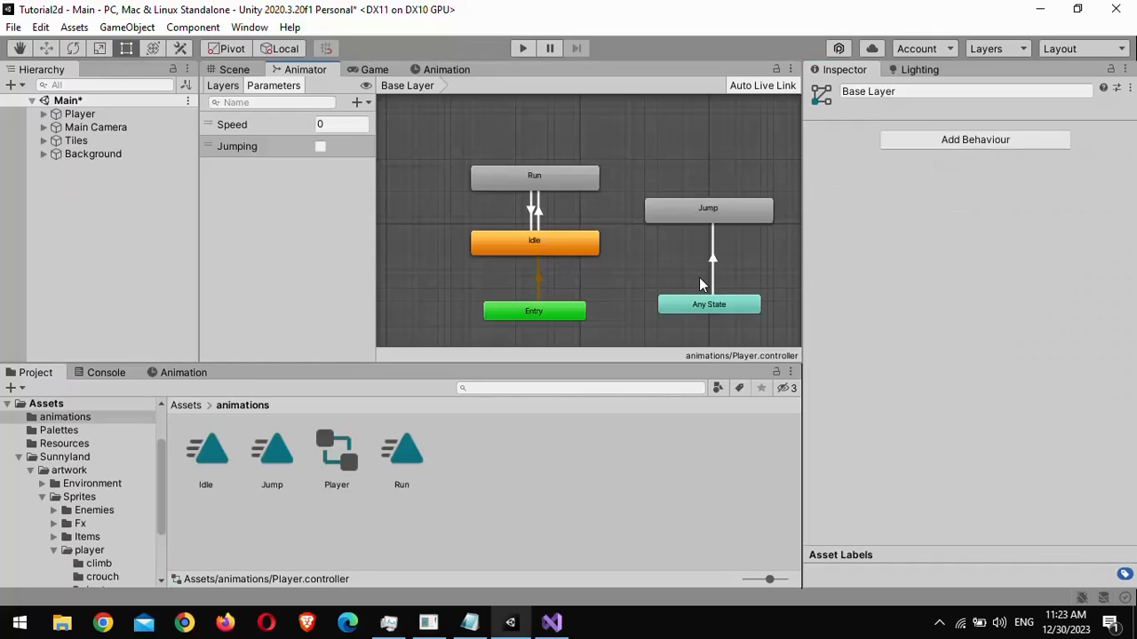
{"action": "right_click", "coordinate": [698, 216]}
{"action": "left_click", "coordinate": [706, 226]}
{"action": "left_click", "coordinate": [582, 182]}
{"action": "right_click", "coordinate": [662, 217]}
{"action": "left_click", "coordinate": [668, 231]}
{"action": "left_click", "coordinate": [576, 242]}
- On the Jump to Run transition, turn off Has Exit Time and set Transition Duration to 0
{"action": "left_click", "coordinate": [625, 191]}
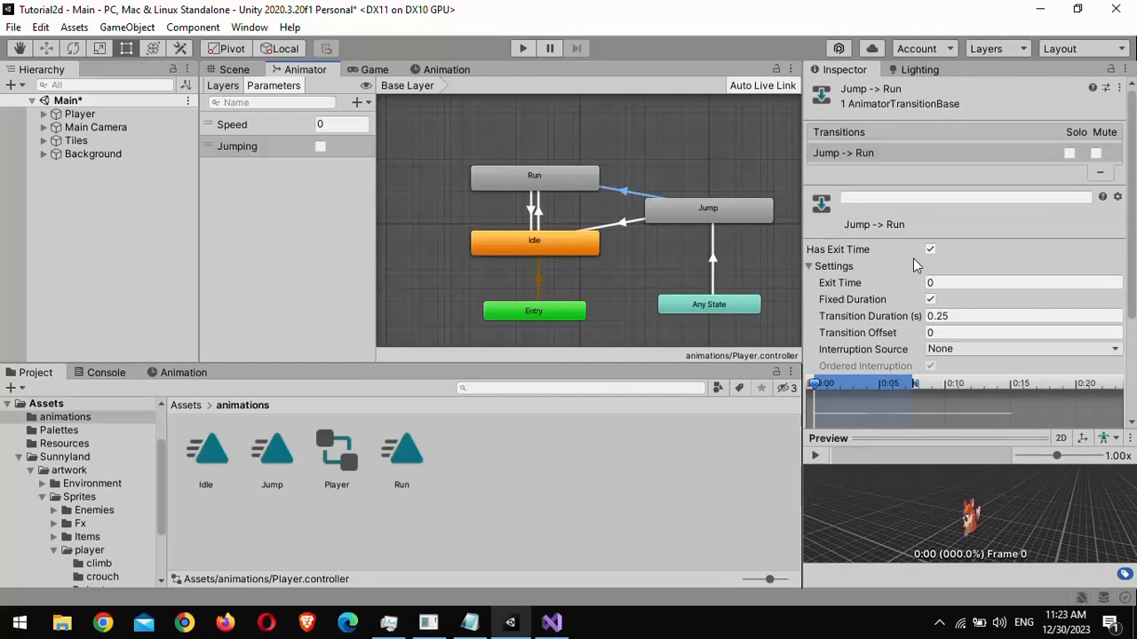
{"action": "left_click", "coordinate": [930, 250]}
{"action": "left_click", "coordinate": [1021, 316]}
{"action": "type", "text": "0"}
{"action": "scroll", "coordinate": [986, 373], "scroll_direction": "down", "scroll_amount": 3}
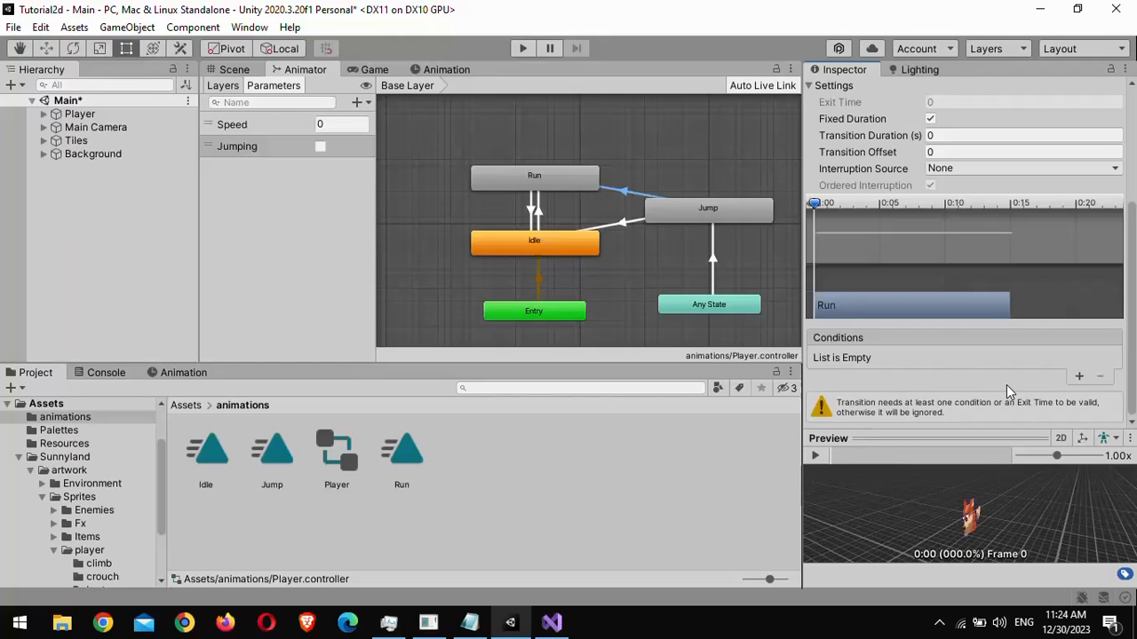
- Give the Jump to Run transition the conditions Jumping false and Speed greater than 0
{"action": "left_click", "coordinate": [1078, 379]}
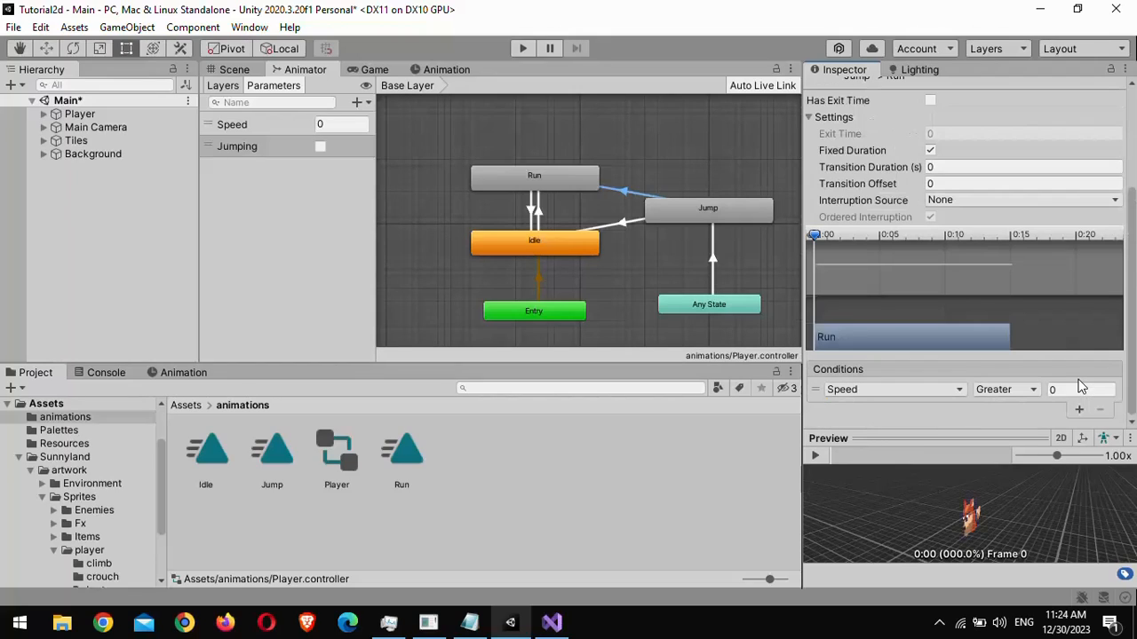
{"action": "left_click", "coordinate": [932, 389]}
{"action": "left_click", "coordinate": [878, 454]}
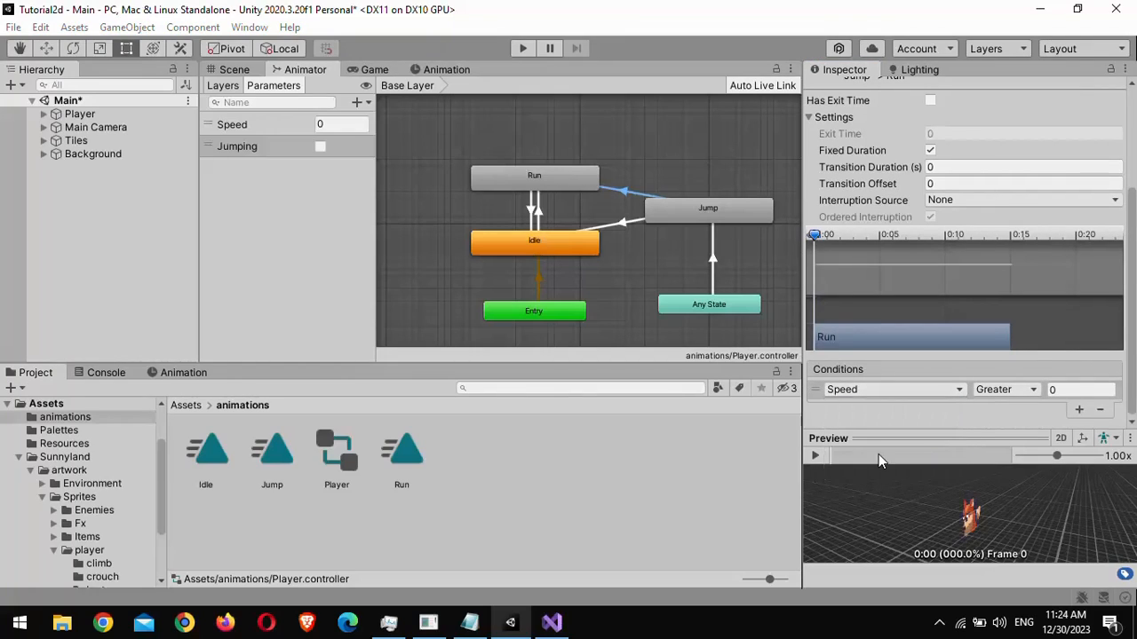
{"action": "left_click", "coordinate": [998, 391]}
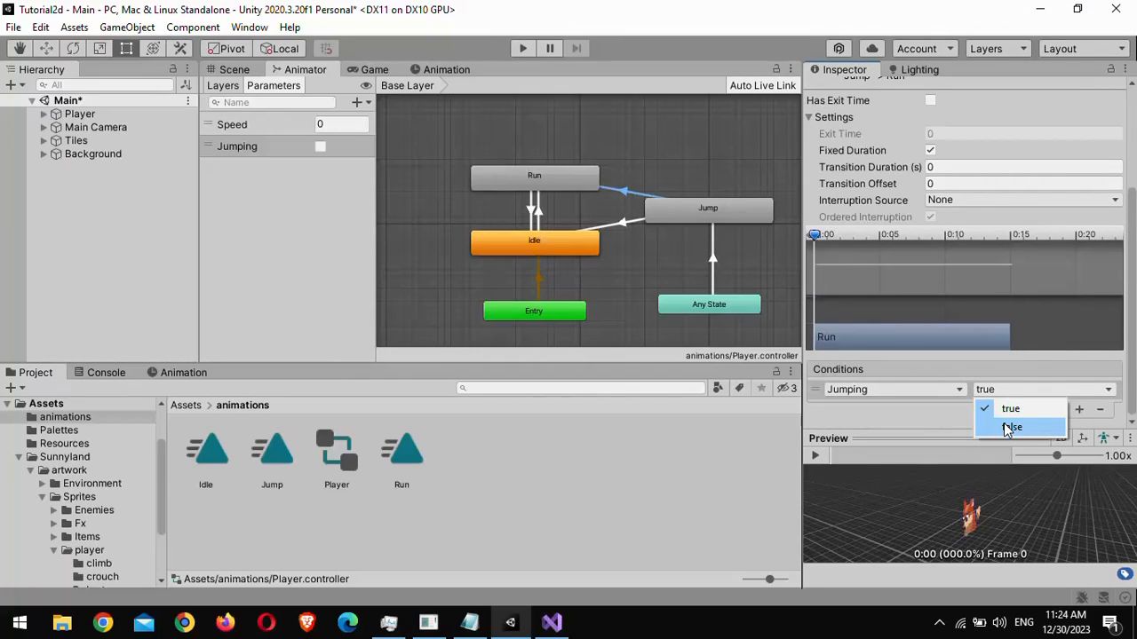
{"action": "left_click", "coordinate": [1005, 423]}
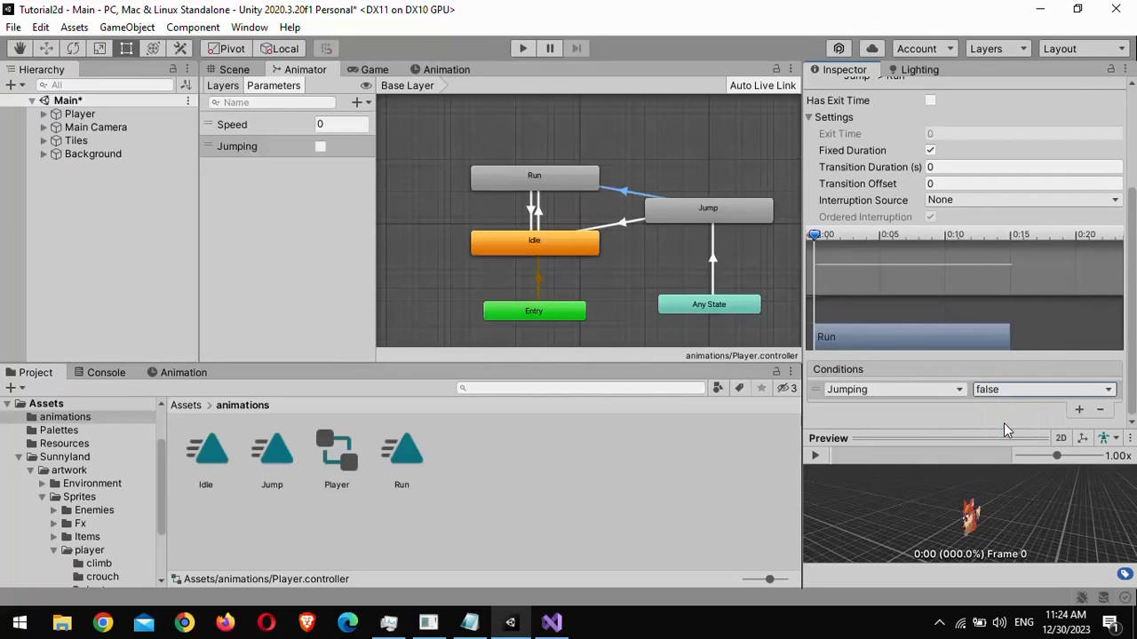
{"action": "left_click", "coordinate": [1078, 409]}
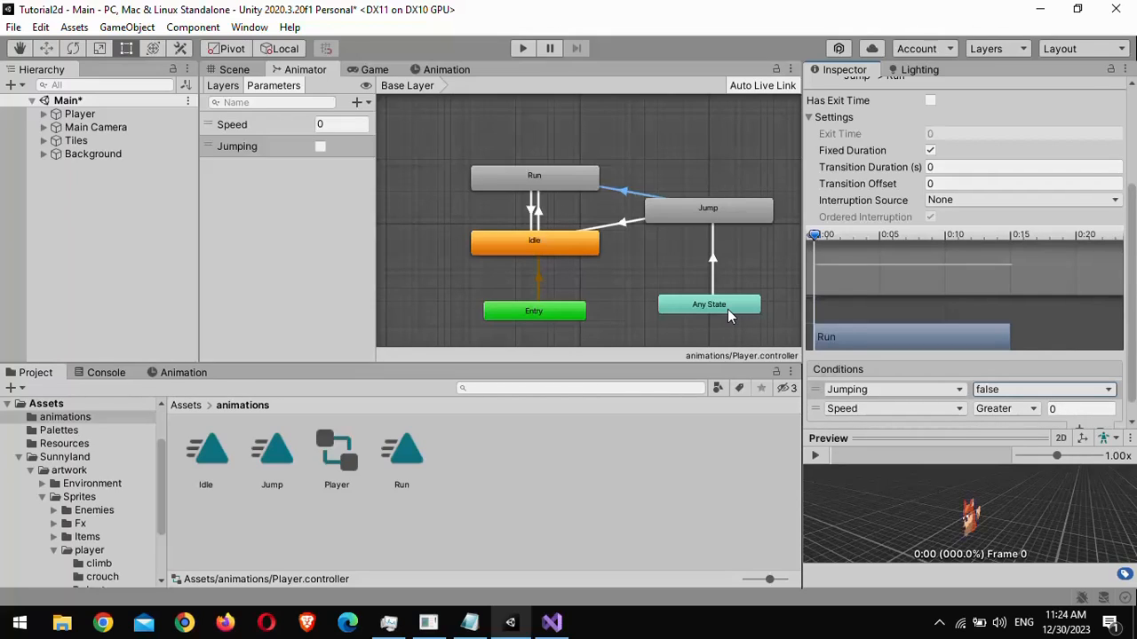
- On the Jump to Idle transition, turn off Has Exit Time and set Transition Duration to 0
{"action": "left_click", "coordinate": [630, 219]}
{"action": "left_click", "coordinate": [930, 101]}
{"action": "left_click", "coordinate": [1021, 169]}
{"action": "type", "text": "0"}
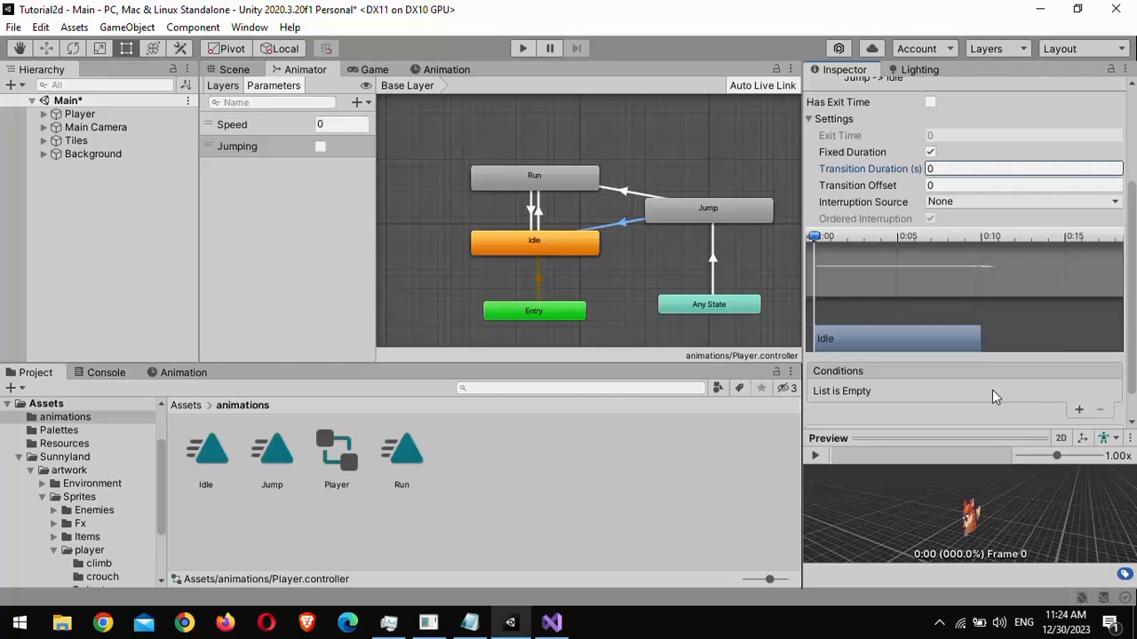
- Give the Jump to Idle transition the conditions Speed less than 0.01 and Jumping false
{"action": "left_click", "coordinate": [1079, 410]}
{"action": "left_click", "coordinate": [1006, 391]}
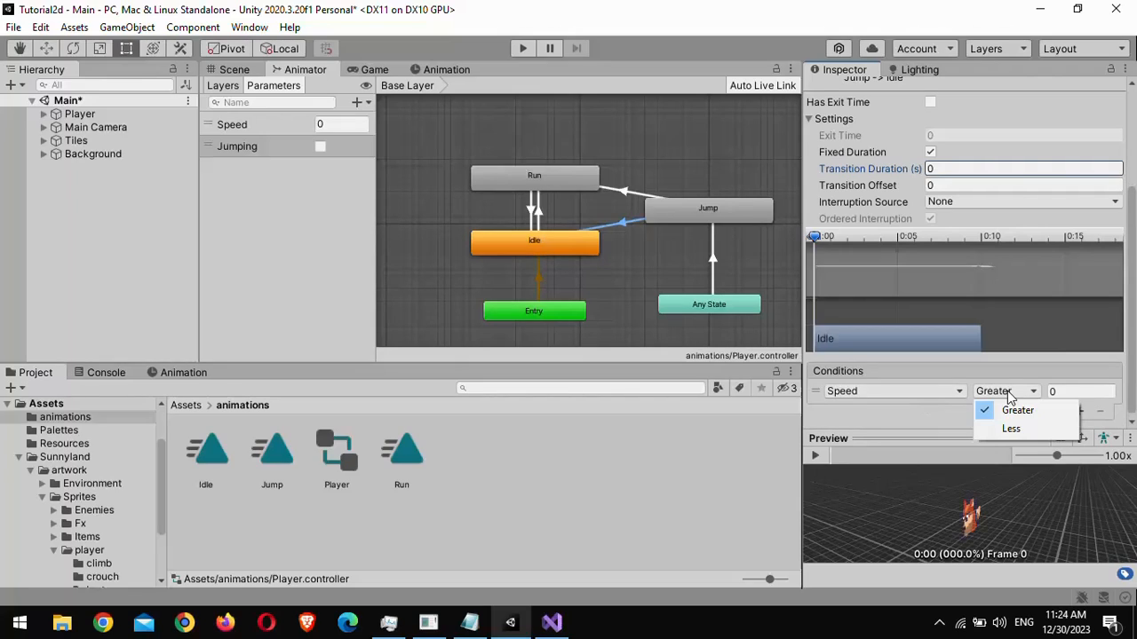
{"action": "left_click", "coordinate": [1010, 426]}
{"action": "left_click", "coordinate": [1085, 392]}
{"action": "type", "text": "0.01"}
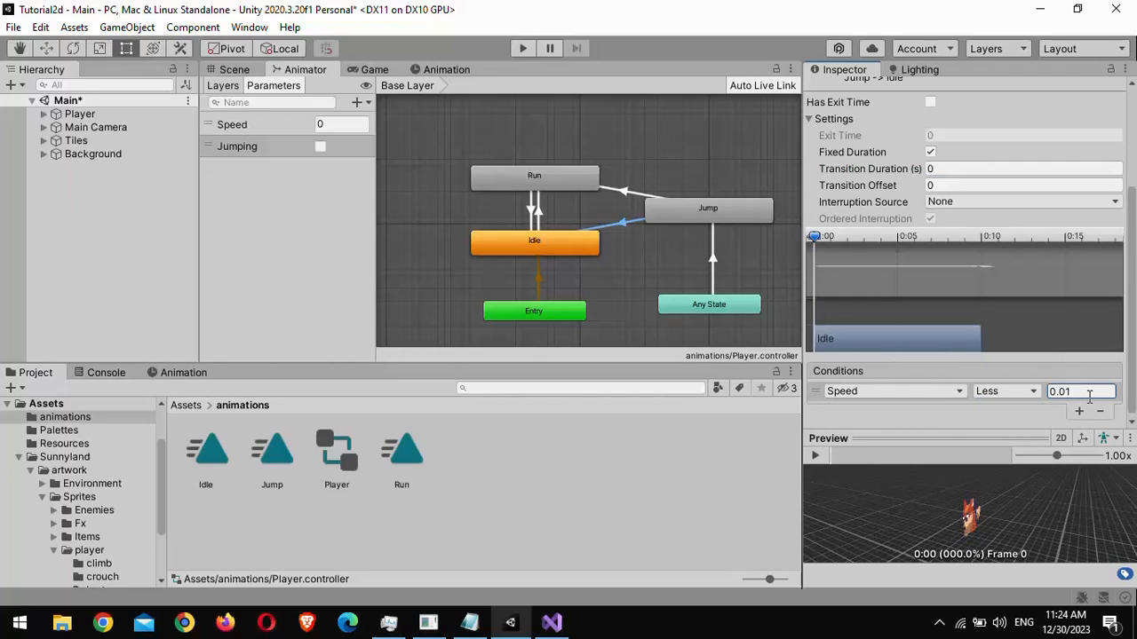
{"action": "left_click", "coordinate": [1080, 410]}
{"action": "left_click", "coordinate": [939, 417]}
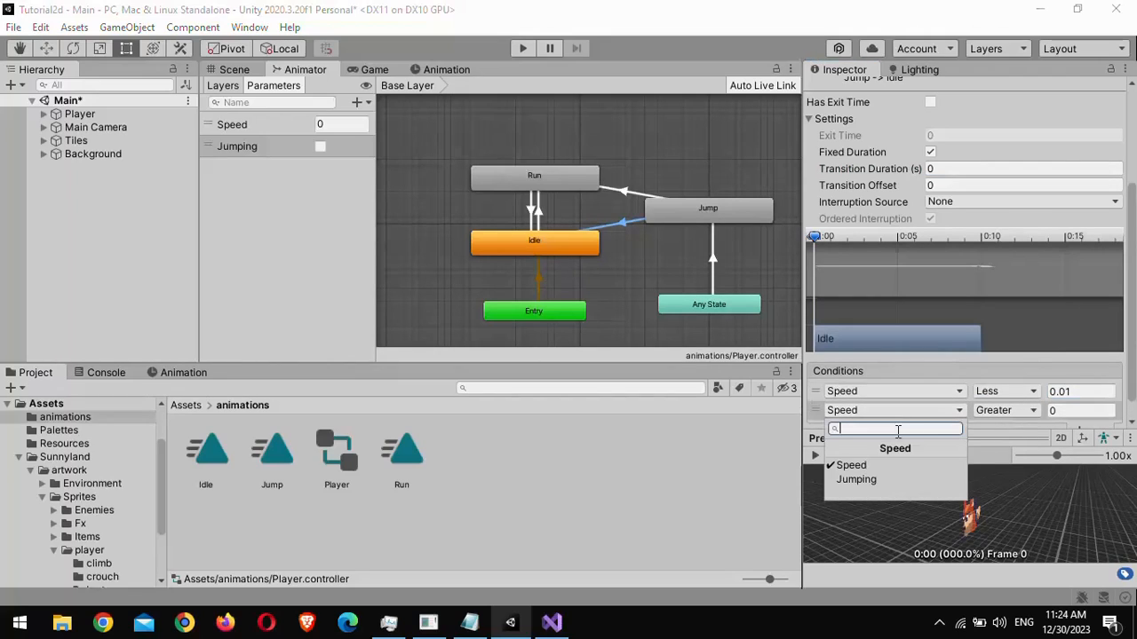
{"action": "left_click", "coordinate": [885, 480]}
{"action": "left_click", "coordinate": [1009, 410]}
{"action": "left_click", "coordinate": [1011, 449]}
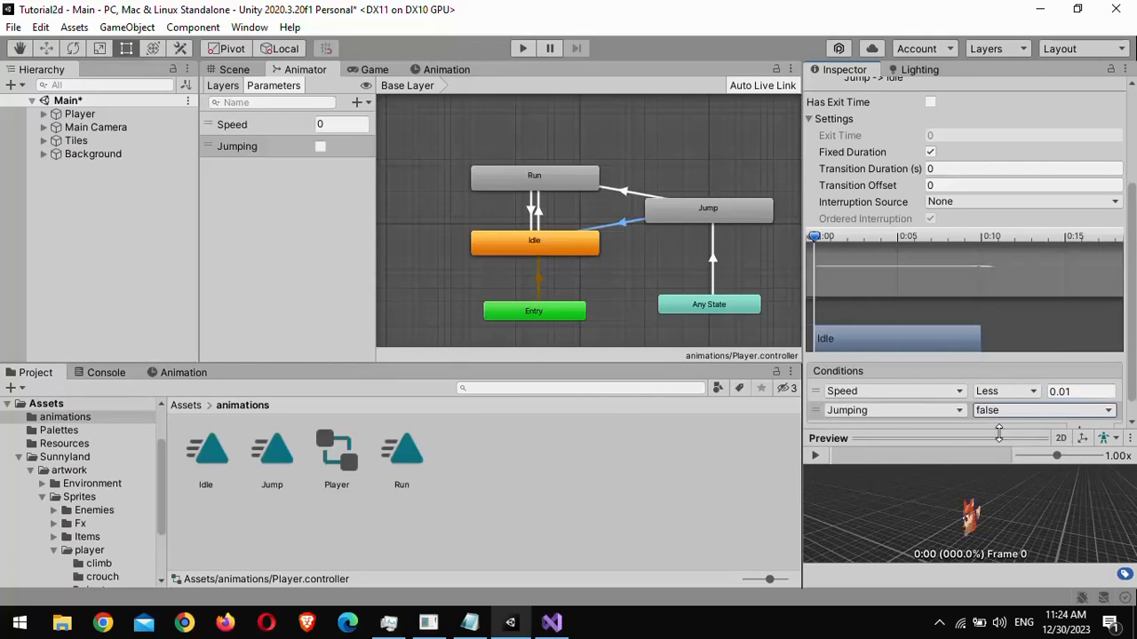
{"action": "left_click", "coordinate": [680, 263]}
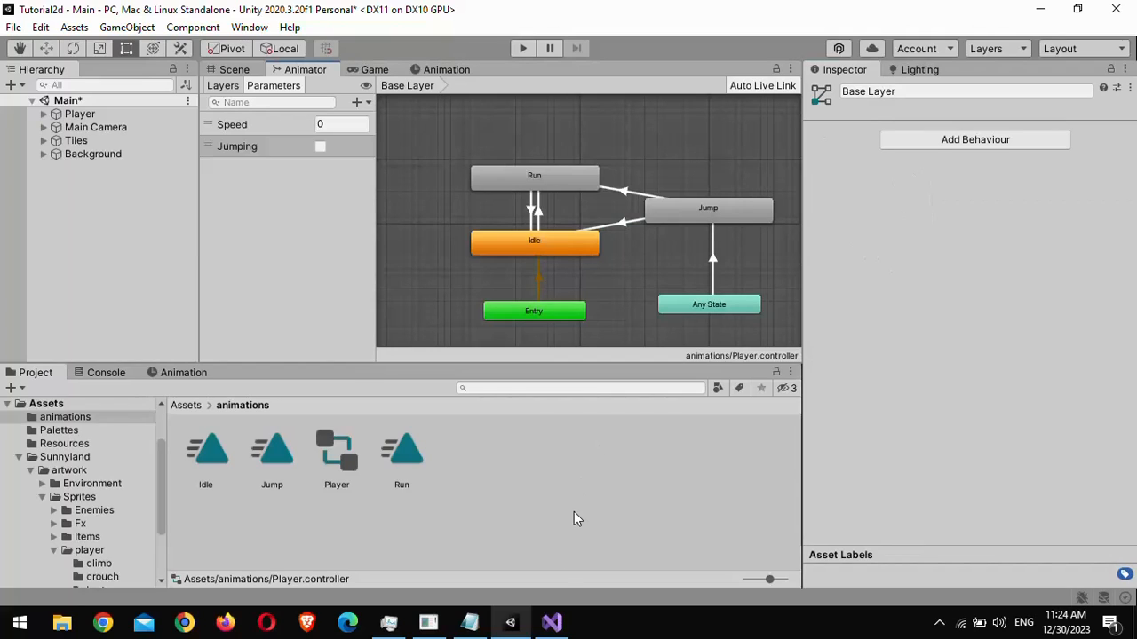
- Switch to Visual Studio, add Anim.SetBool("Jumping", !IsOnGround()); above Flip() in Update, and save the script
{"action": "left_click", "coordinate": [551, 621]}
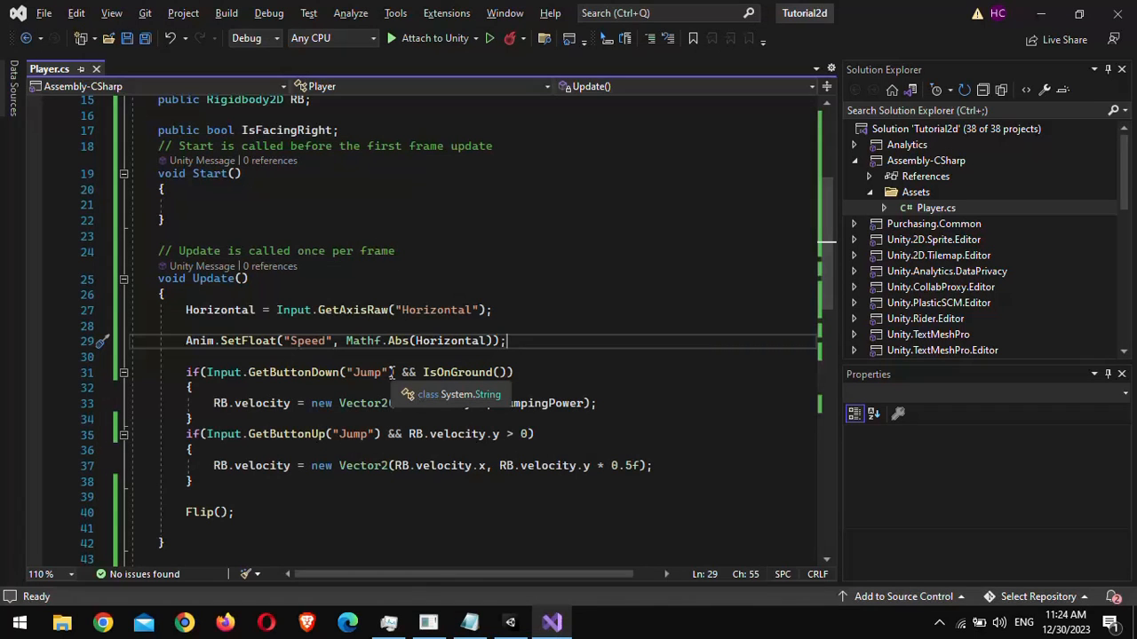
{"action": "scroll", "coordinate": [392, 372], "scroll_direction": "down", "scroll_amount": 2}
{"action": "left_click", "coordinate": [341, 400]}
{"action": "type", "text": "Anim."}
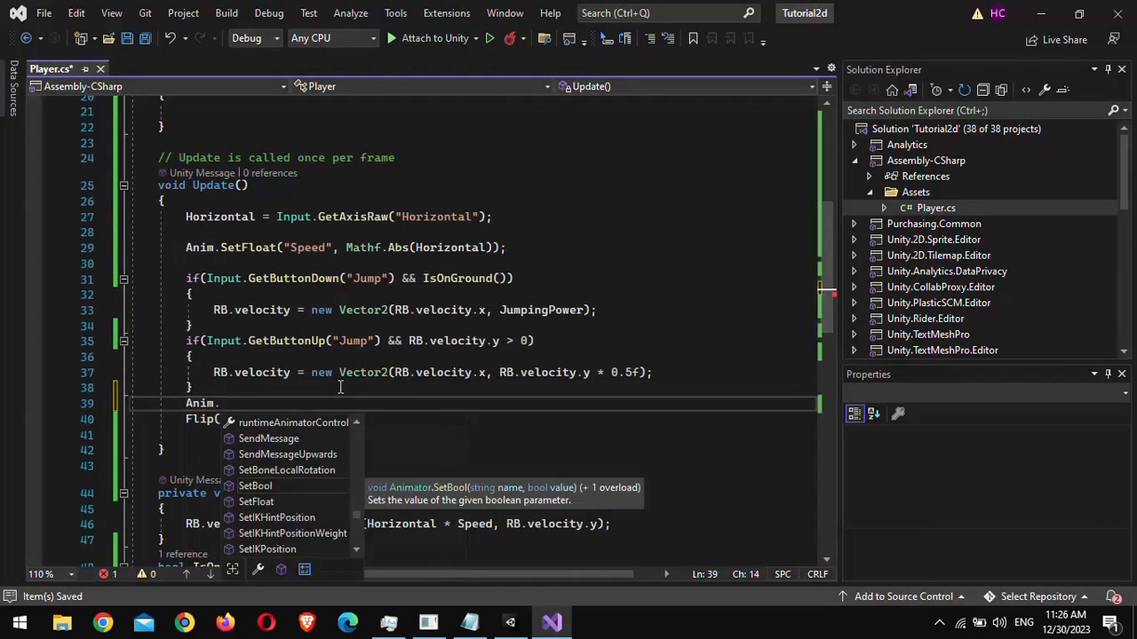
{"action": "type", "text": "SetBool(\"Jumping\", !IsOnGround())"}
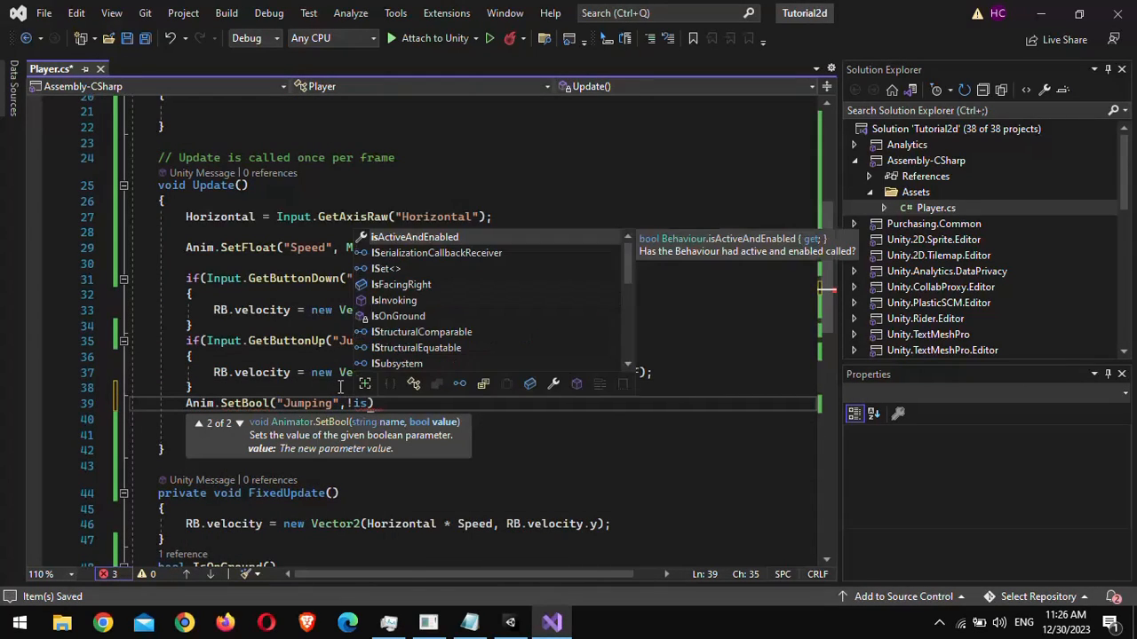
{"action": "type", "text": ";"}
{"action": "key", "text": "ctrl+s"}
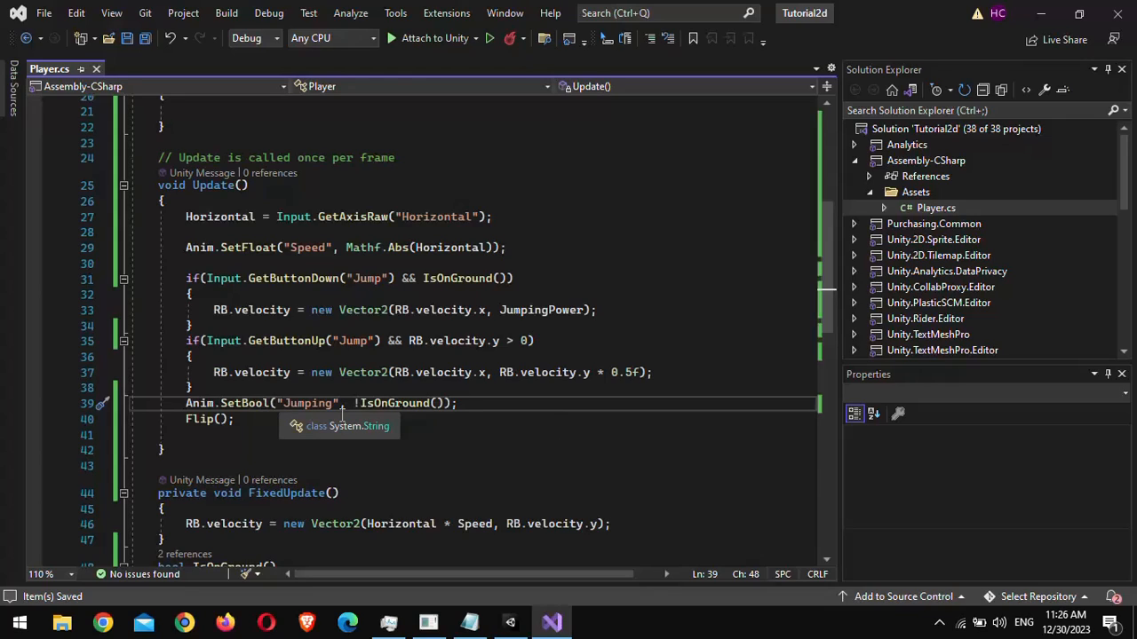
{"action": "scroll", "coordinate": [342, 413], "scroll_direction": "down", "scroll_amount": 1}
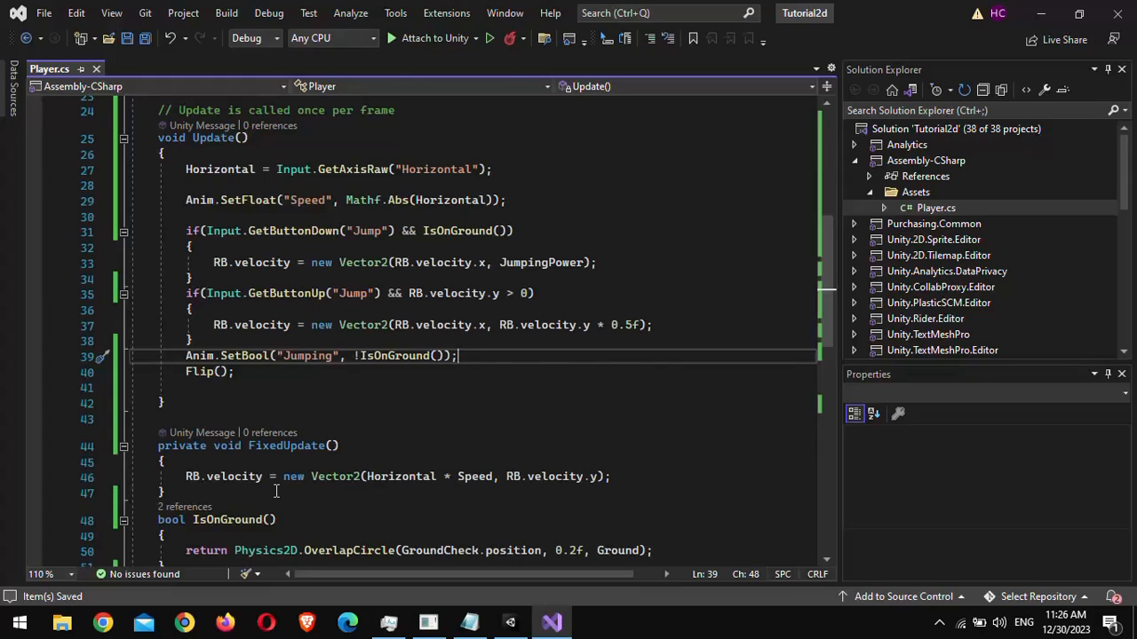
- Switch back to Unity and play-test the game, running left and right and jumping, then stop play mode
{"action": "left_click", "coordinate": [349, 358]}
{"action": "left_click", "coordinate": [471, 359]}
{"action": "key", "text": "alt+Tab"}
{"action": "key", "text": "ctrl+p"}
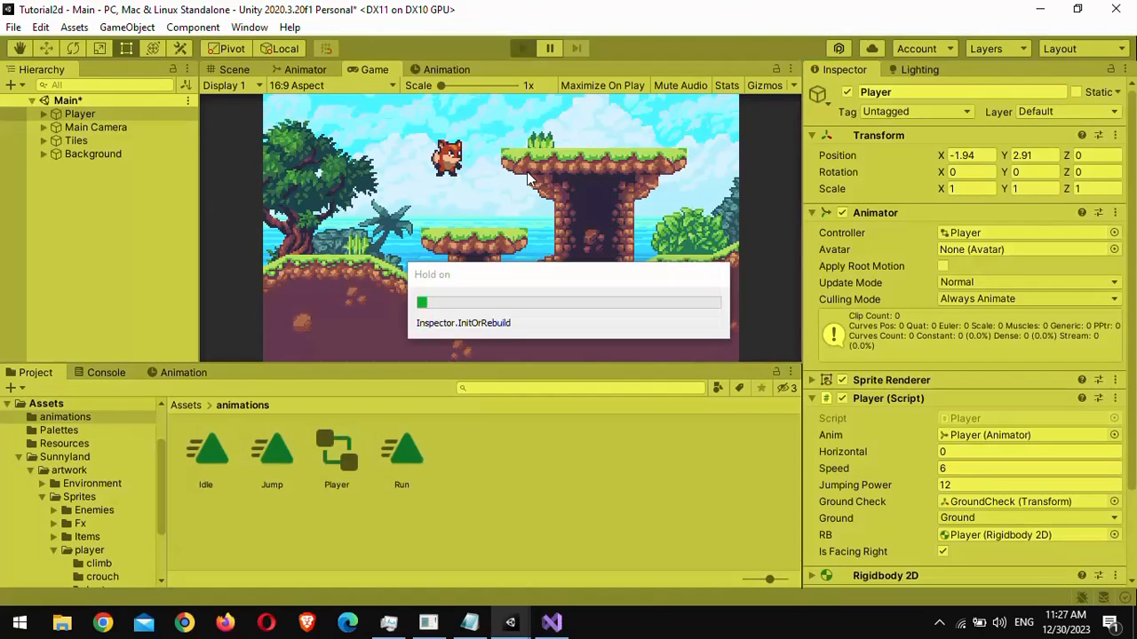
{"action": "key", "text": "space"}
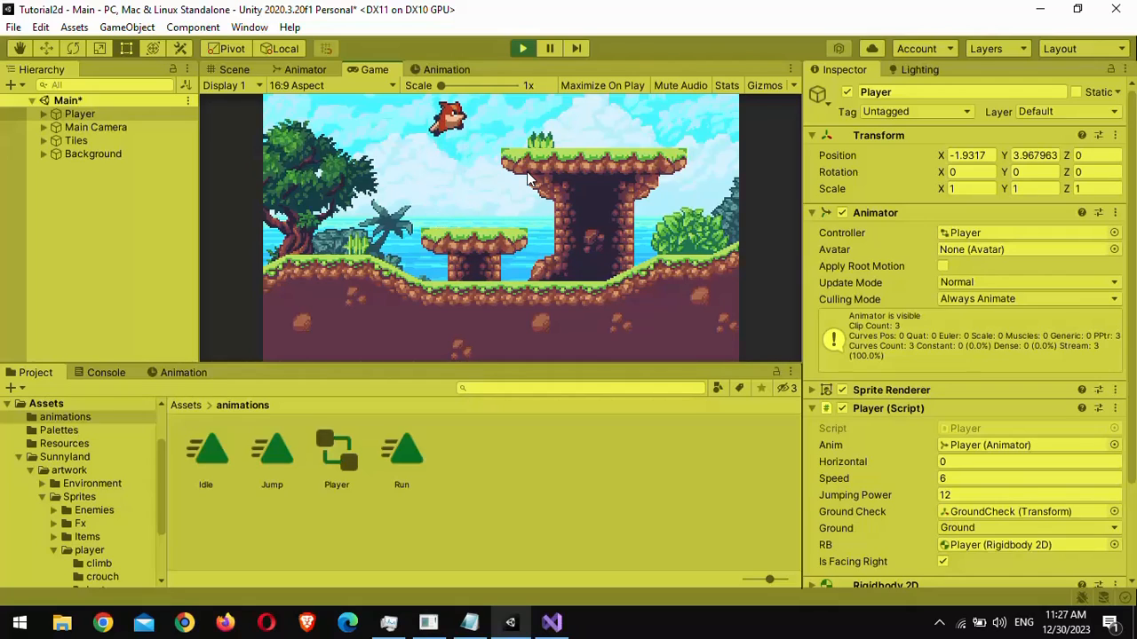
{"action": "key", "text": "Left"}
{"action": "key", "text": "space"}
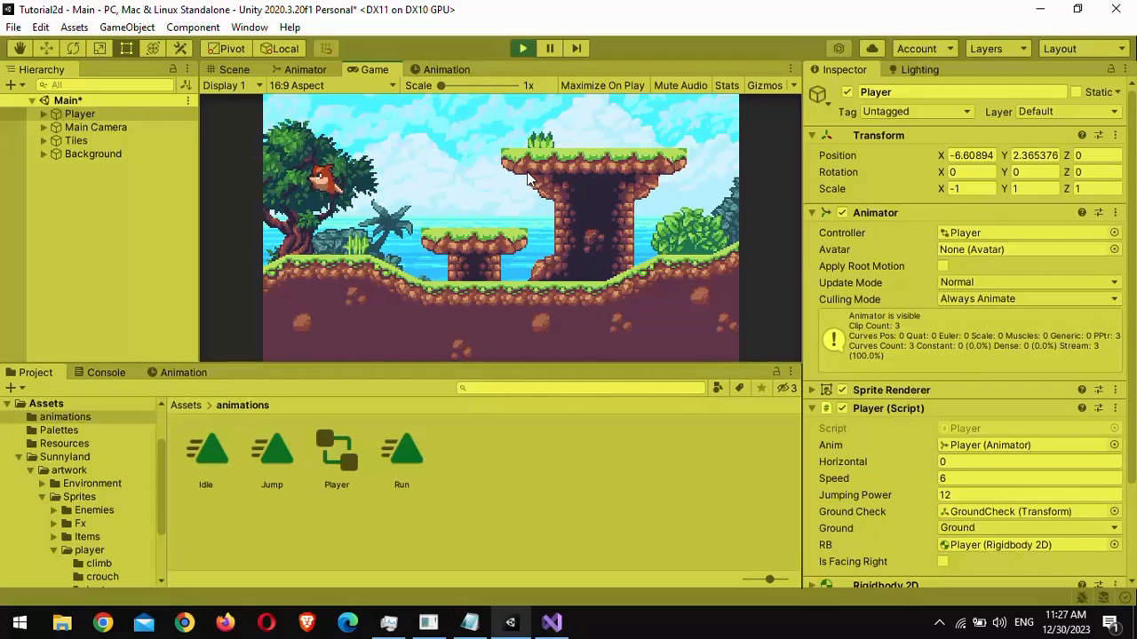
{"action": "key", "text": "Right"}
{"action": "key", "text": "space"}
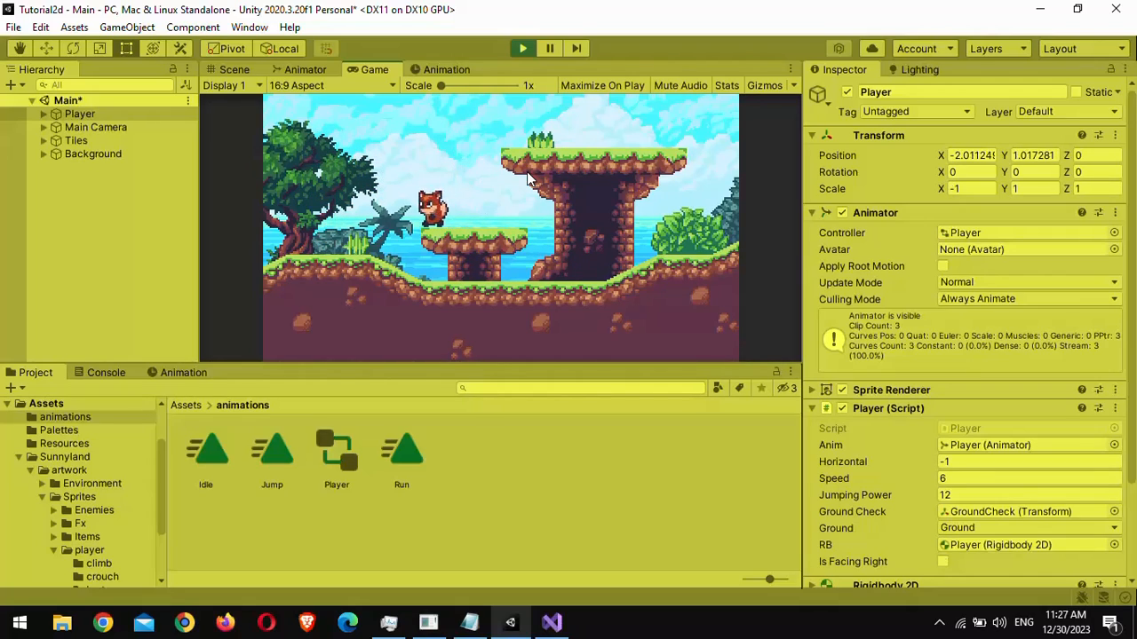
{"action": "key", "text": "space"}
{"action": "key", "text": "Left"}
{"action": "key", "text": "space"}
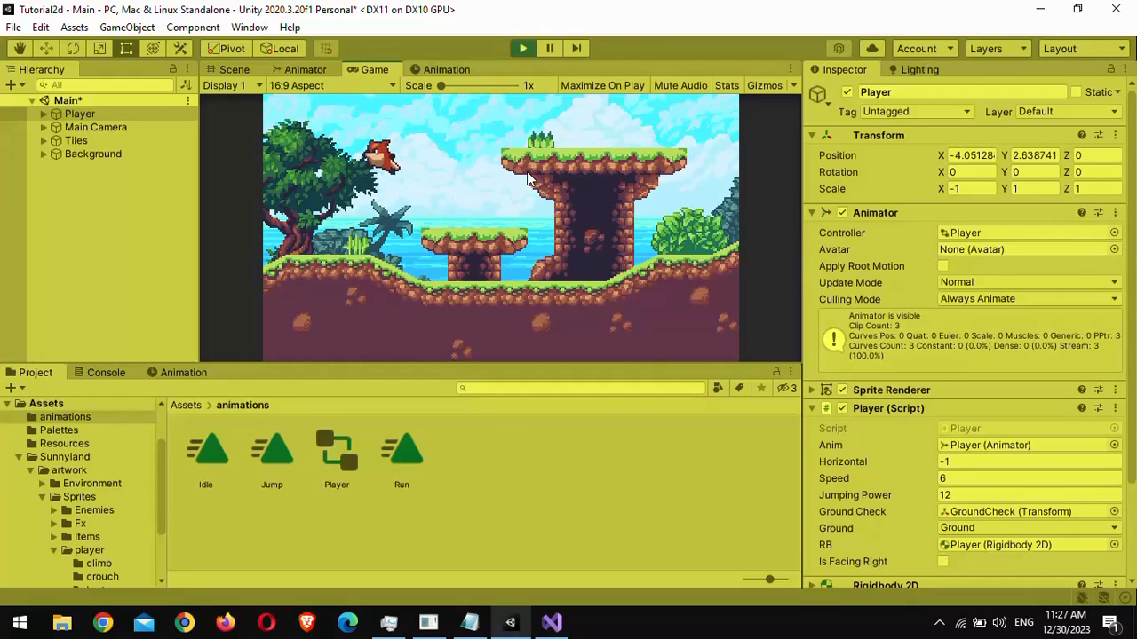
{"action": "key", "text": "ctrl+p"}
- Open the Jump clip in the Animation window and preview its playback
{"action": "left_click", "coordinate": [178, 373]}
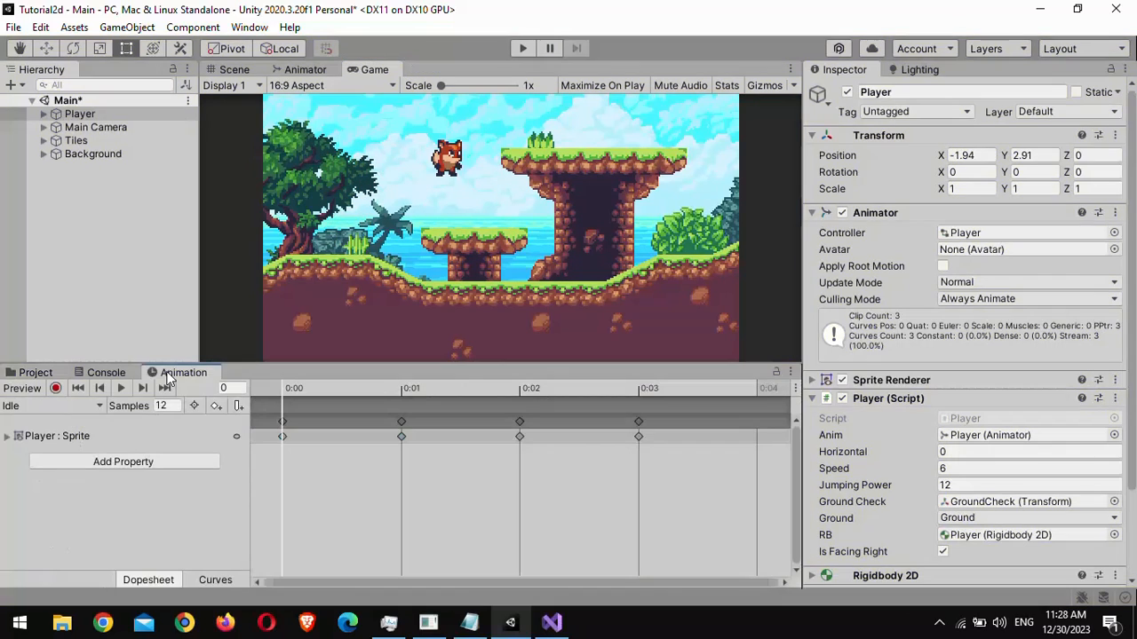
{"action": "left_click", "coordinate": [67, 407]}
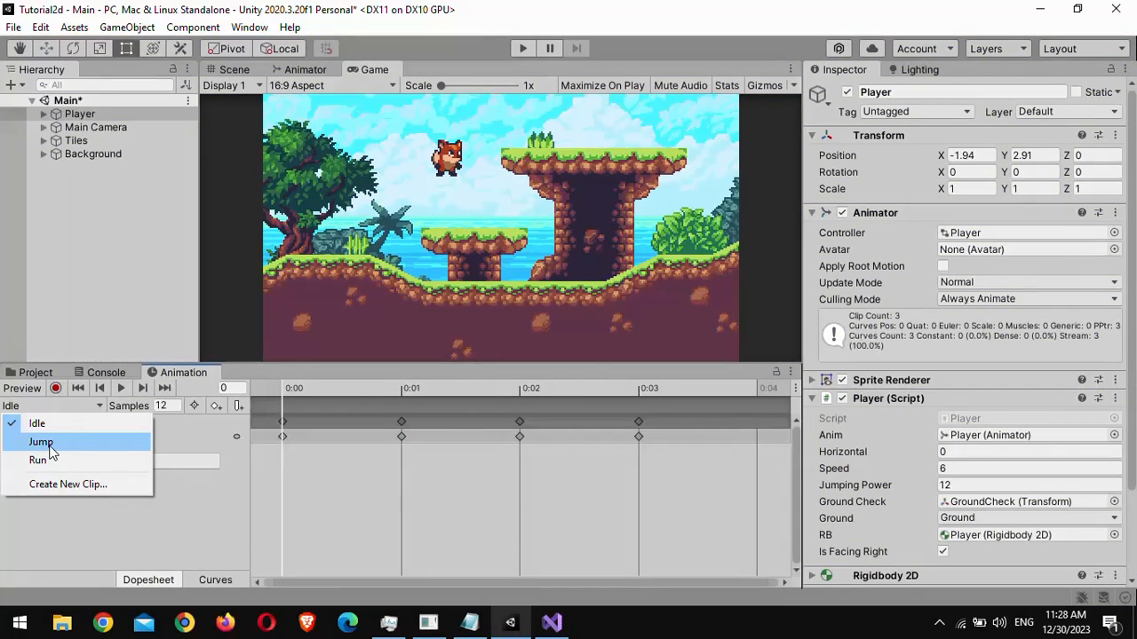
{"action": "left_click", "coordinate": [49, 443]}
{"action": "left_click", "coordinate": [120, 390]}
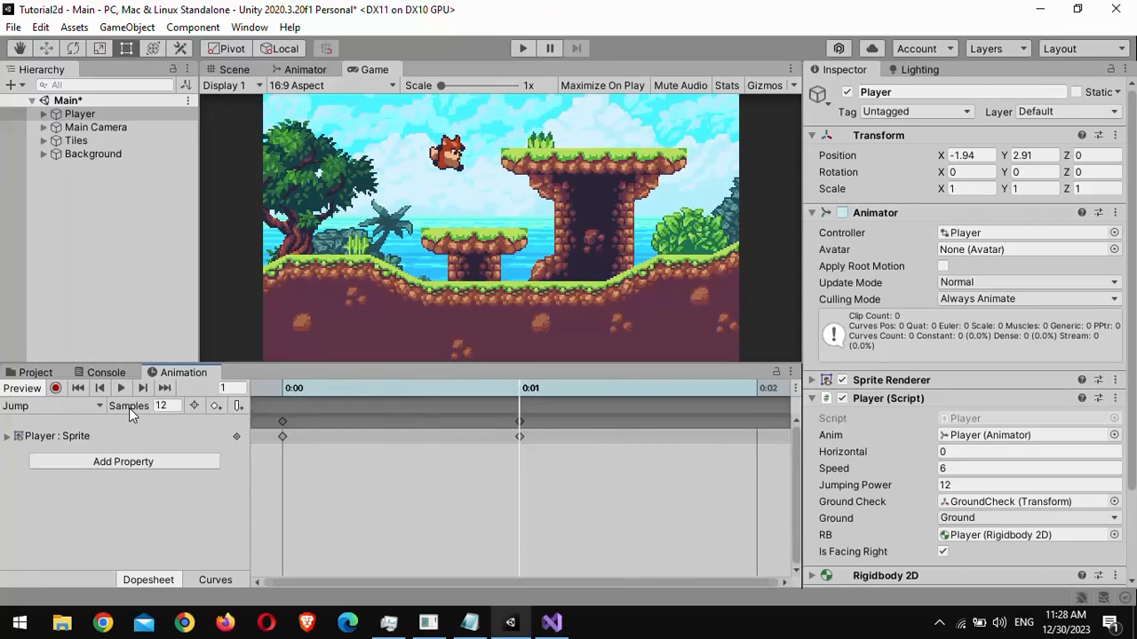
- On the Any State to Jump transition, turn off Can Transition To Self
{"action": "left_click", "coordinate": [305, 69]}
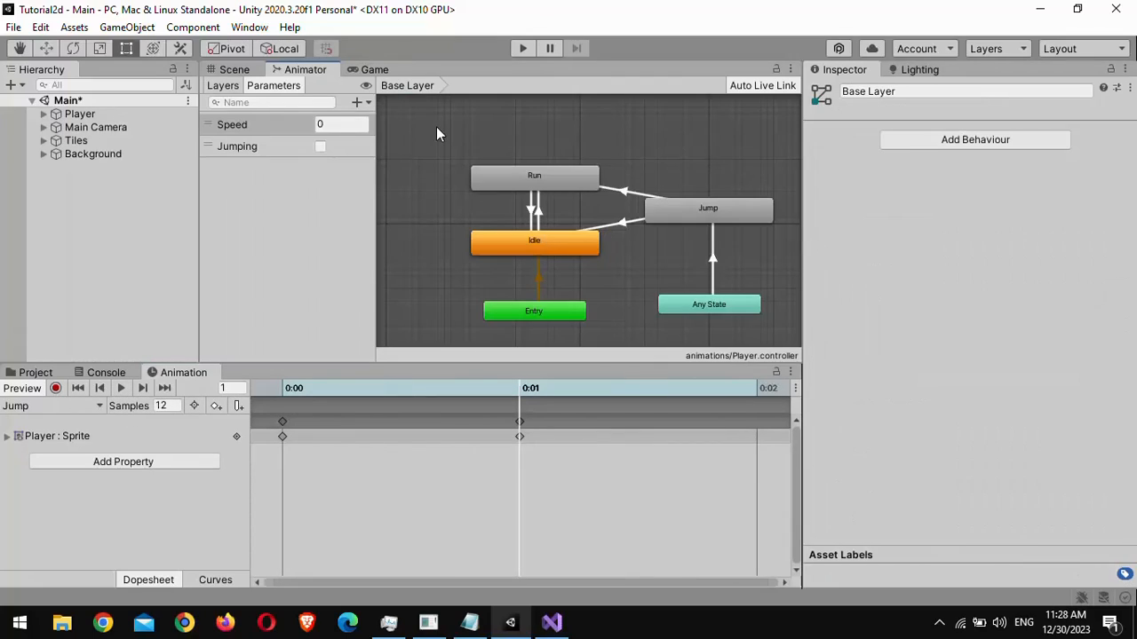
{"action": "left_click", "coordinate": [713, 259]}
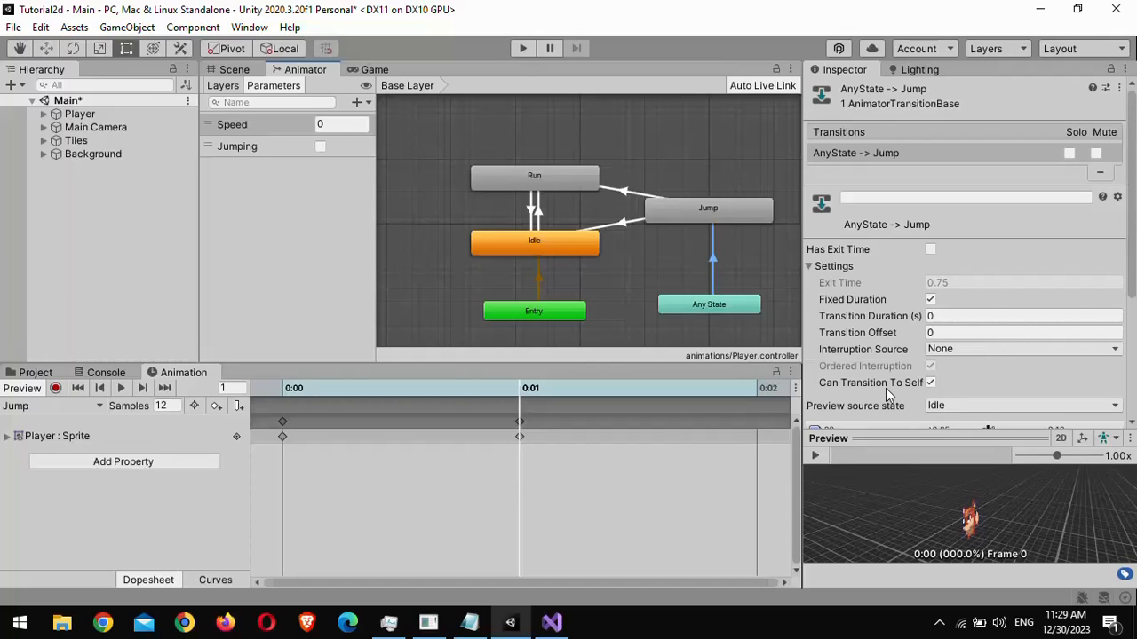
{"action": "left_click", "coordinate": [930, 383]}
- Play-test the game in the Game view, moving left and right and jumping, then stop play mode
{"action": "left_click", "coordinate": [368, 71]}
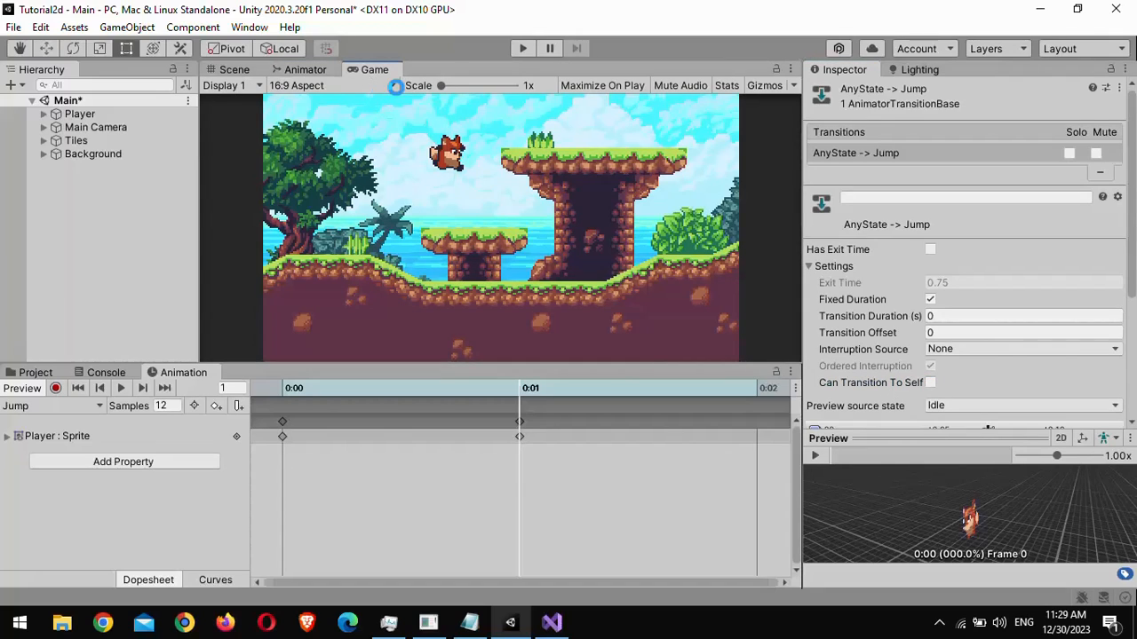
{"action": "left_click", "coordinate": [518, 48]}
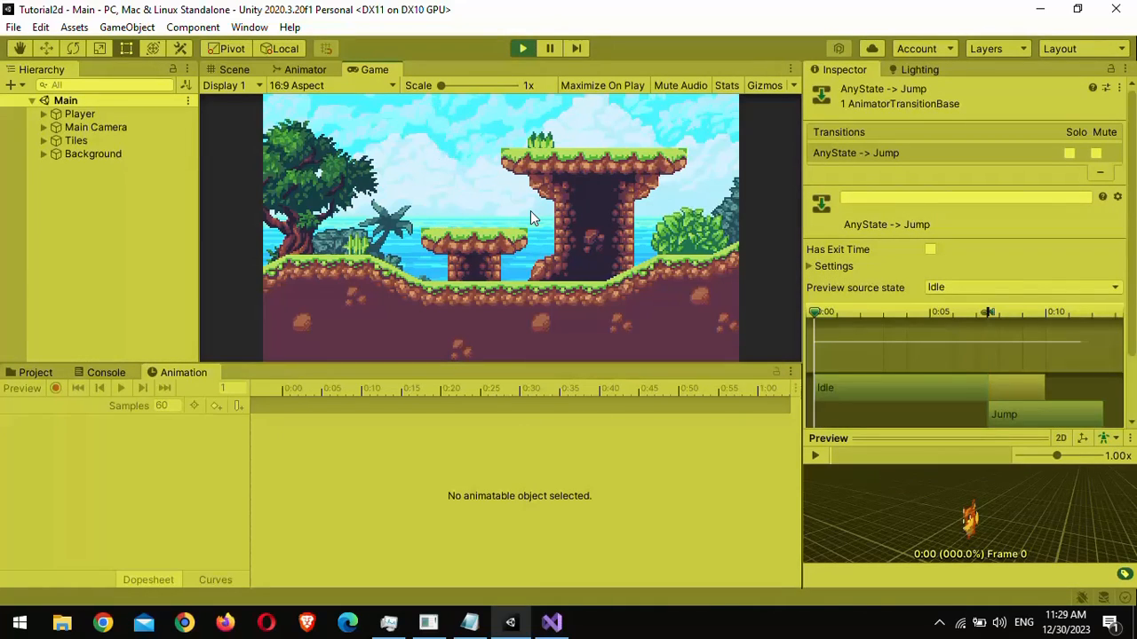
{"action": "key", "text": "Left"}
{"action": "key", "text": "space"}
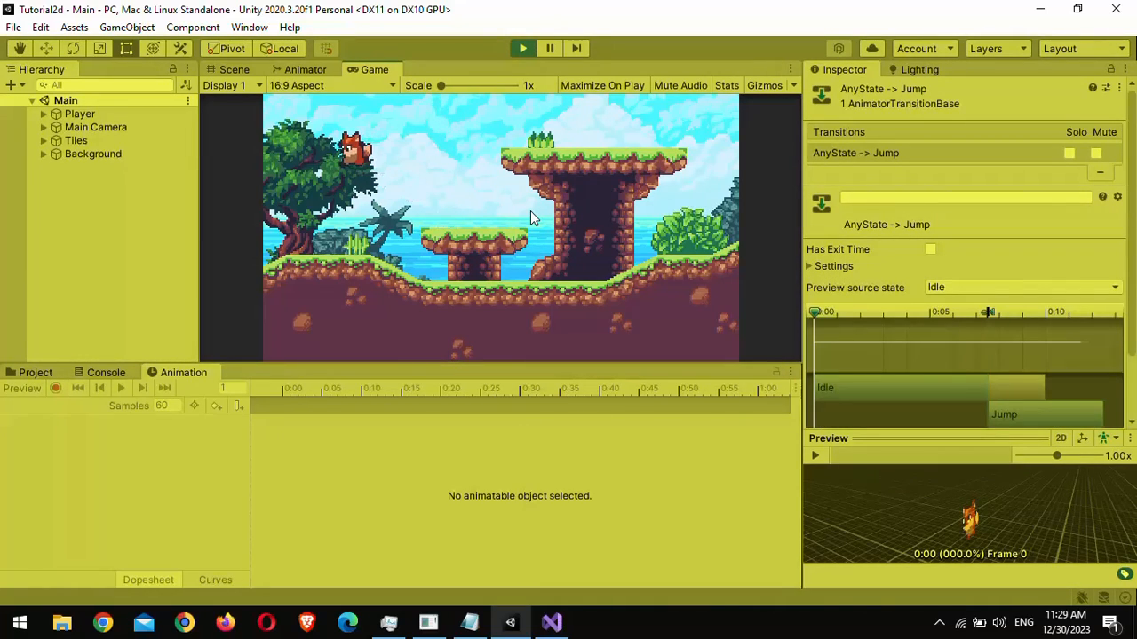
{"action": "key", "text": "Right"}
{"action": "key", "text": "space"}
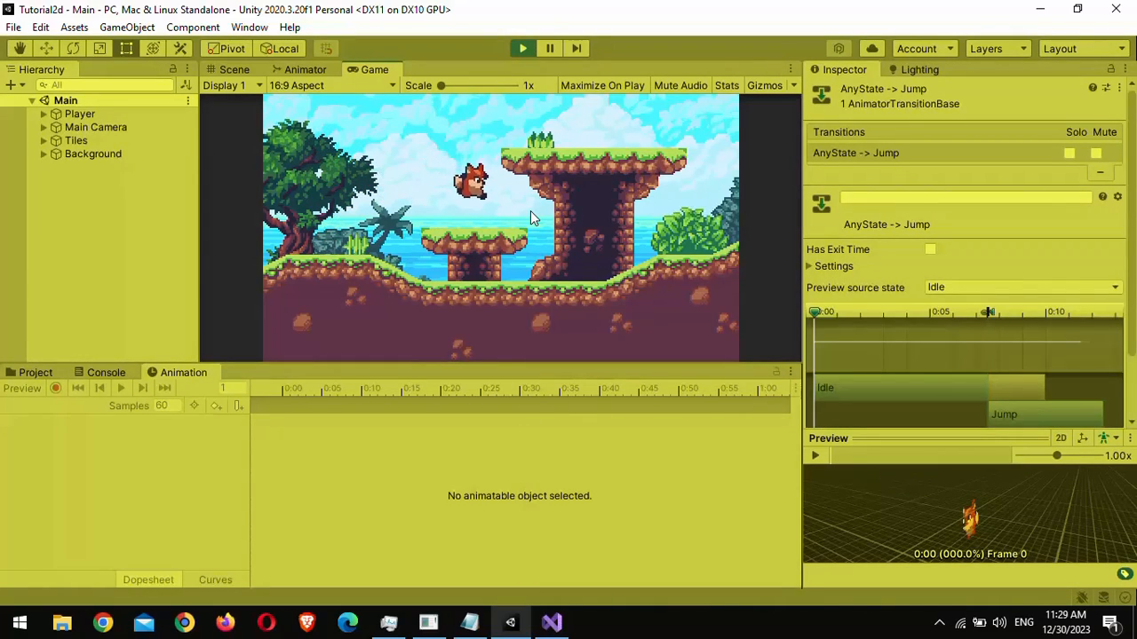
{"action": "key", "text": "Left"}
{"action": "key", "text": "space"}
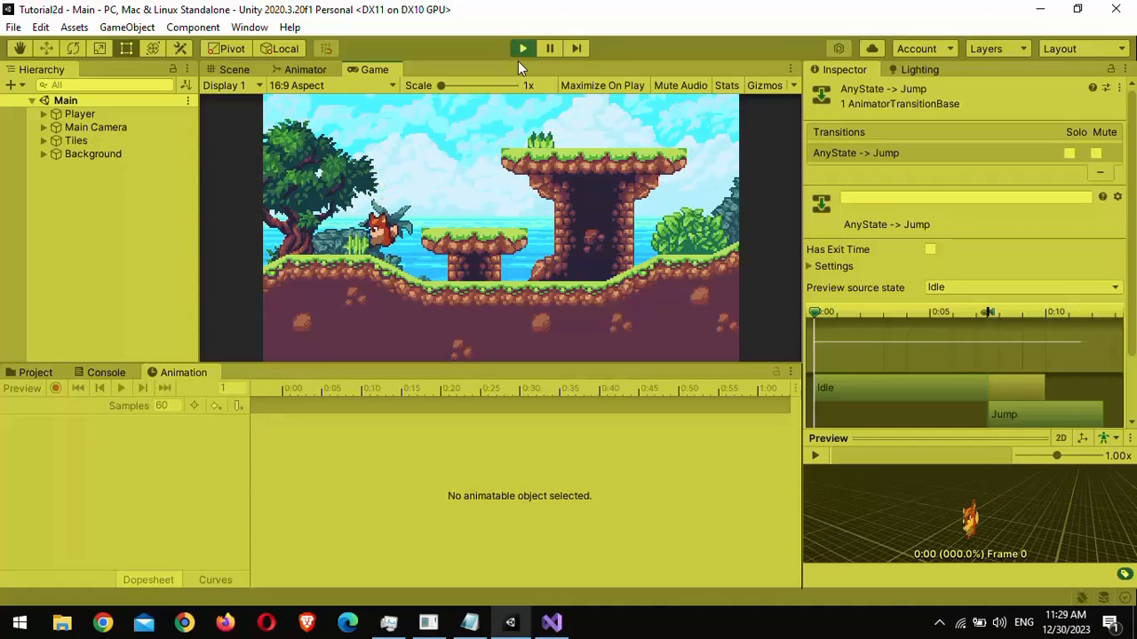
{"action": "left_click", "coordinate": [522, 49]}
- Select the Player, open its Jump clip in the Animation window and set Samples to 4
{"action": "left_click", "coordinate": [79, 114]}
{"action": "left_click", "coordinate": [80, 405]}
{"action": "left_click", "coordinate": [67, 442]}
{"action": "left_click", "coordinate": [167, 406]}
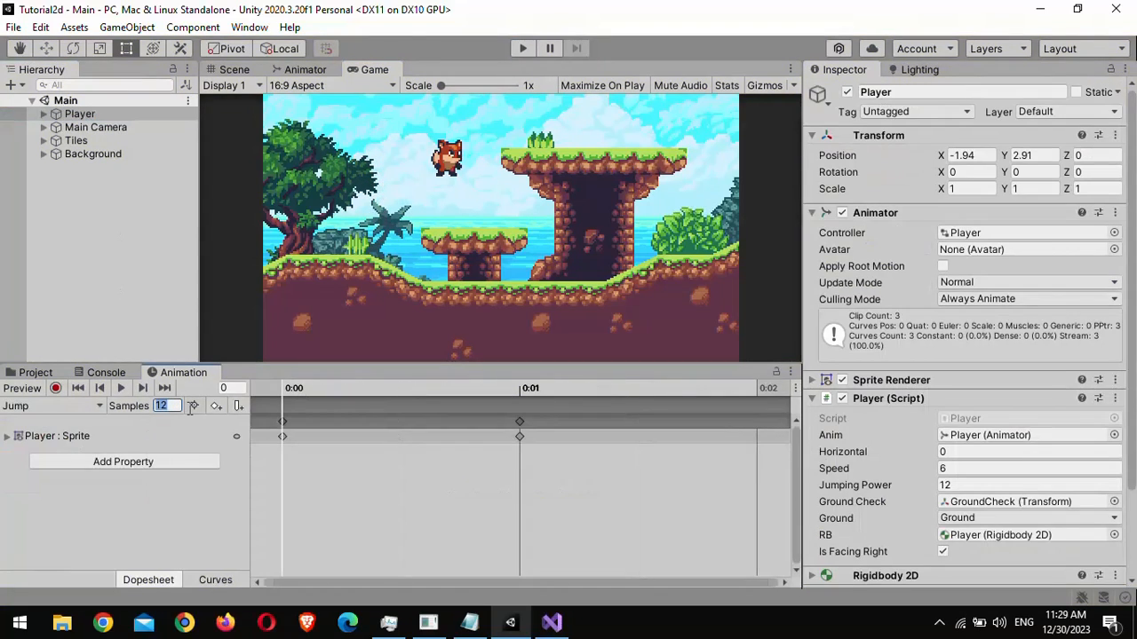
{"action": "type", "text": "4"}
{"action": "key", "text": "Return"}
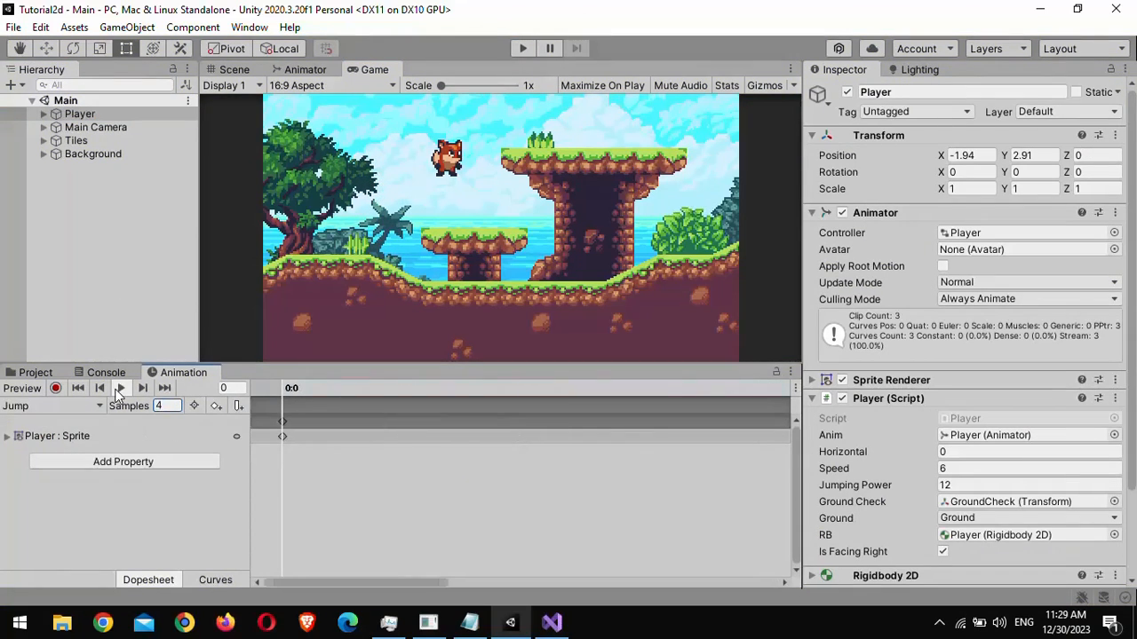
- Preview the Jump clip, then play-test the game again, running and jumping to check the jump animation
{"action": "left_click", "coordinate": [121, 388]}
{"action": "left_click", "coordinate": [136, 200]}
{"action": "left_click", "coordinate": [522, 49]}
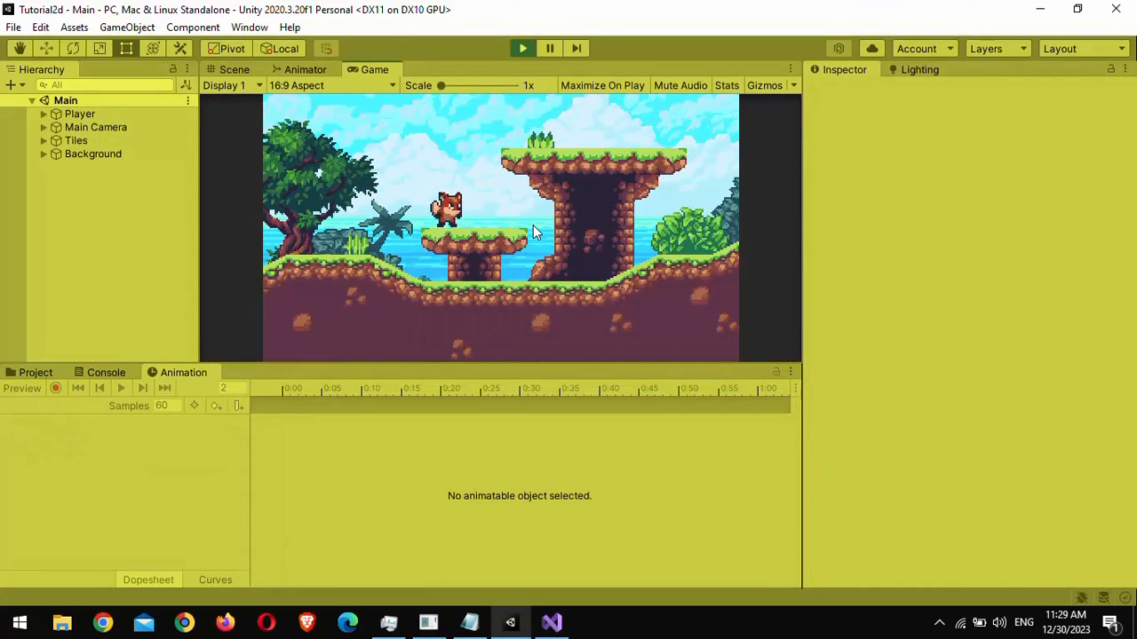
{"action": "key", "text": "space"}
{"action": "key", "text": "Left"}
{"action": "key", "text": "Right"}
{"action": "key", "text": "space"}
{"action": "key", "text": "space"}
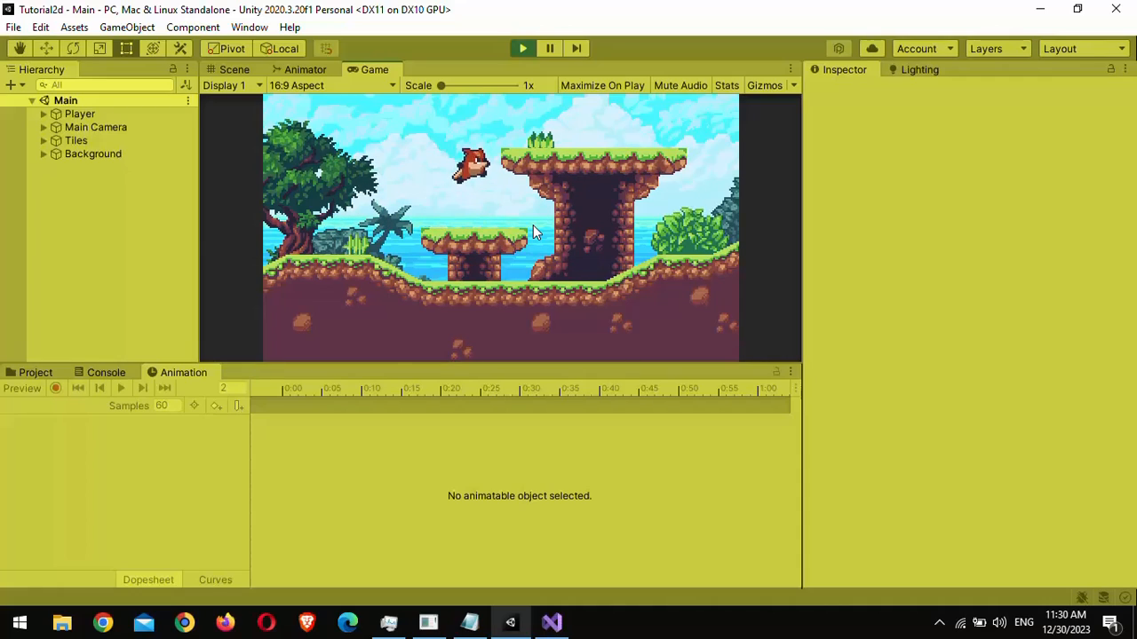
{"action": "key", "text": "space"}
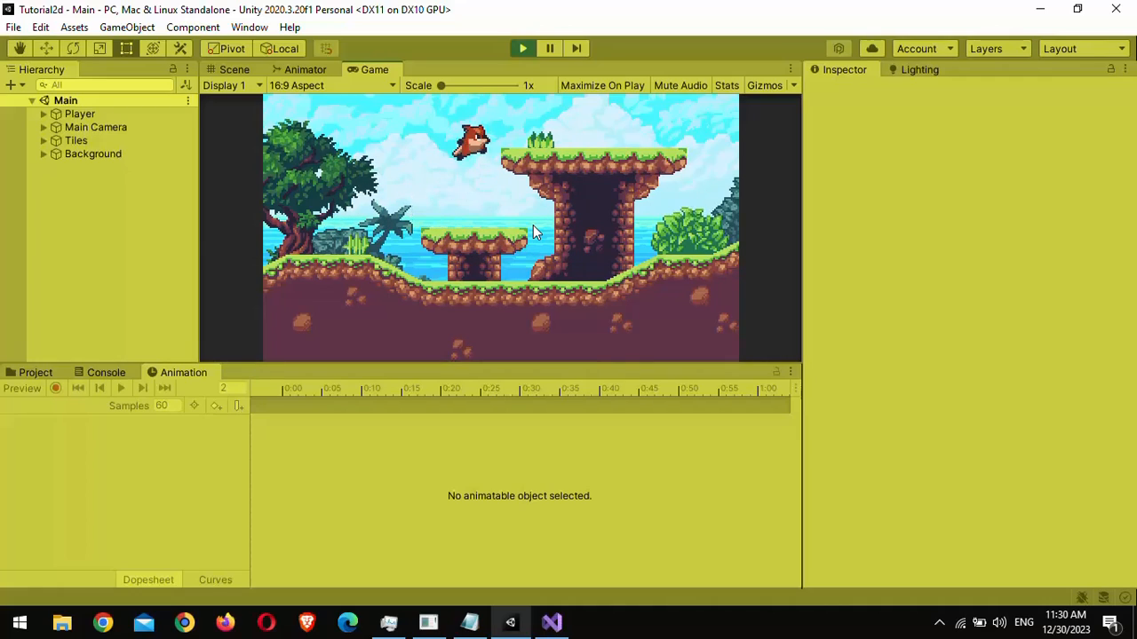
{"action": "key", "text": "Left"}
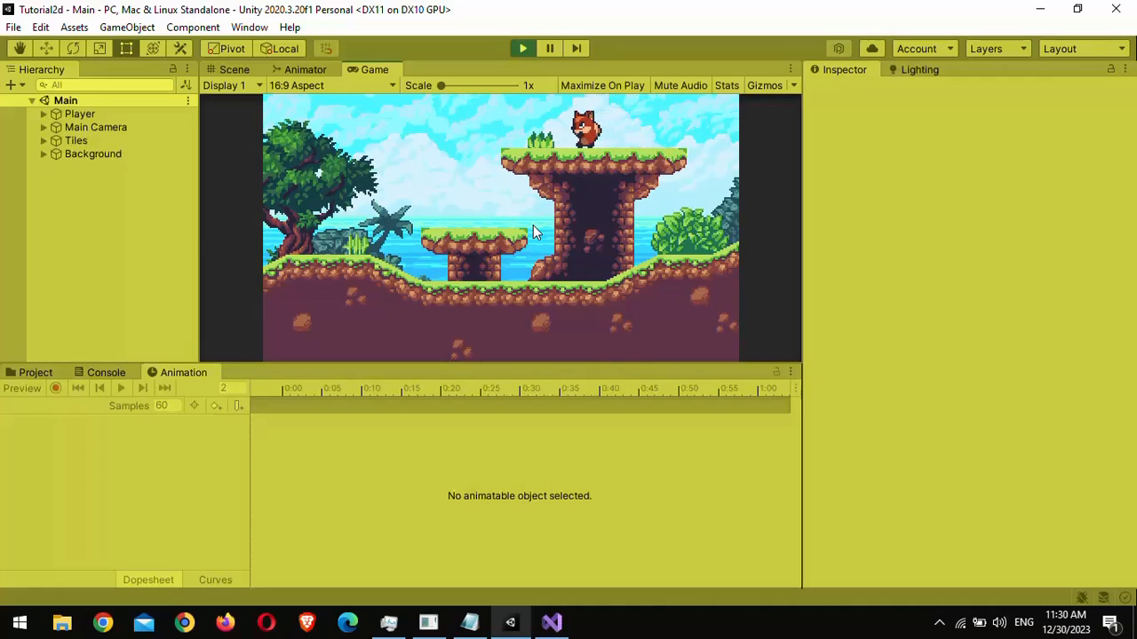
{"action": "key", "text": "Left"}
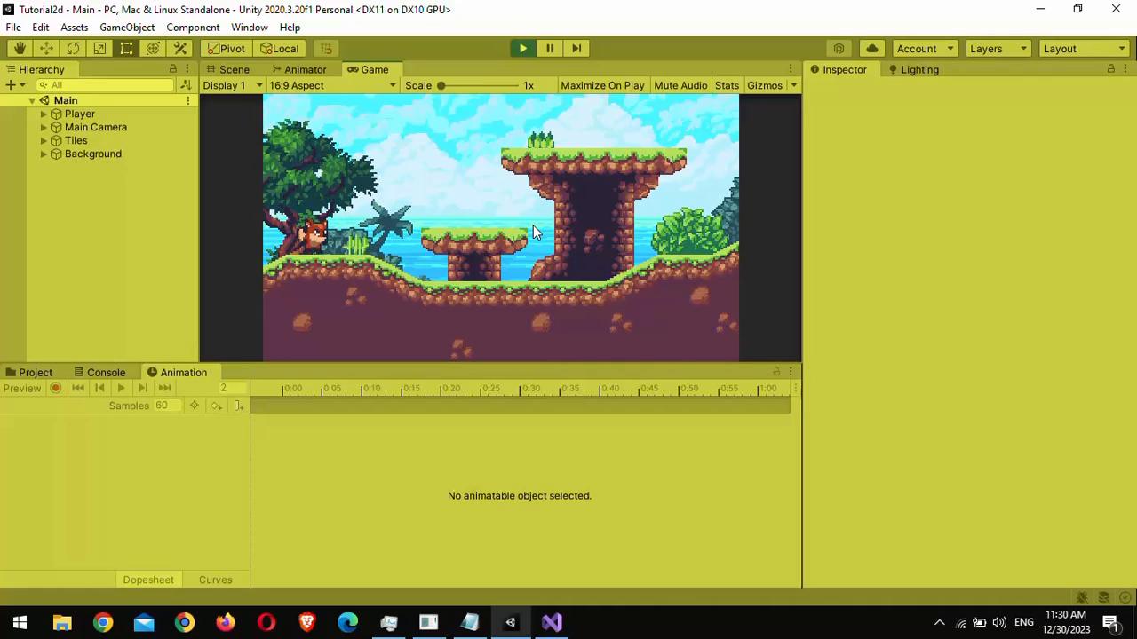
{"action": "key", "text": "Right"}
{"action": "key", "text": "space"}
{"action": "key", "text": "space"}
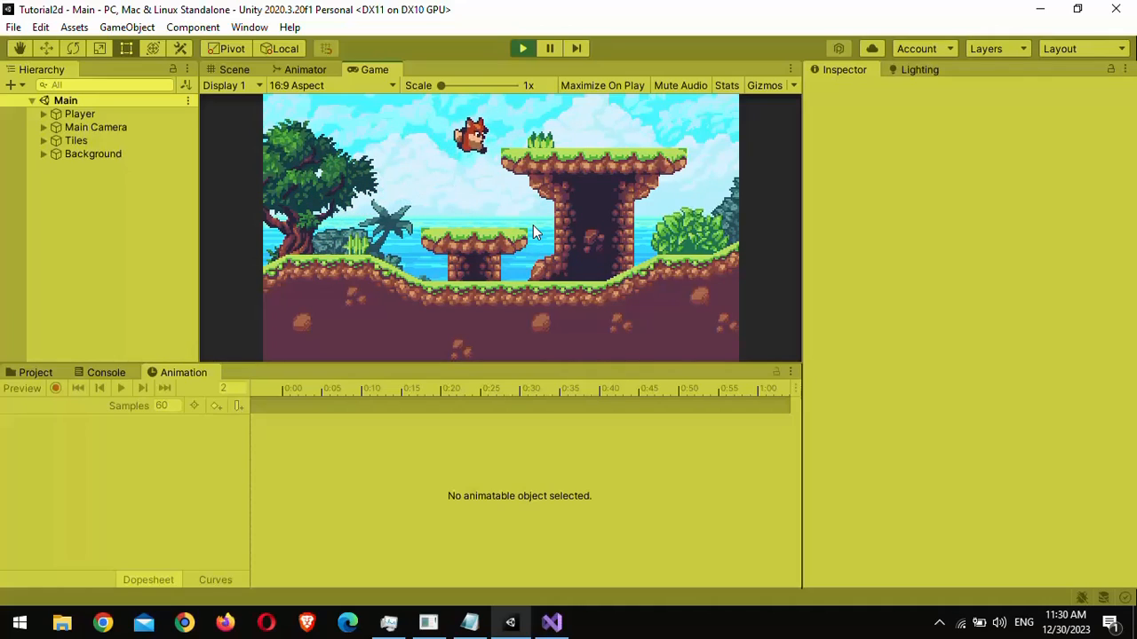